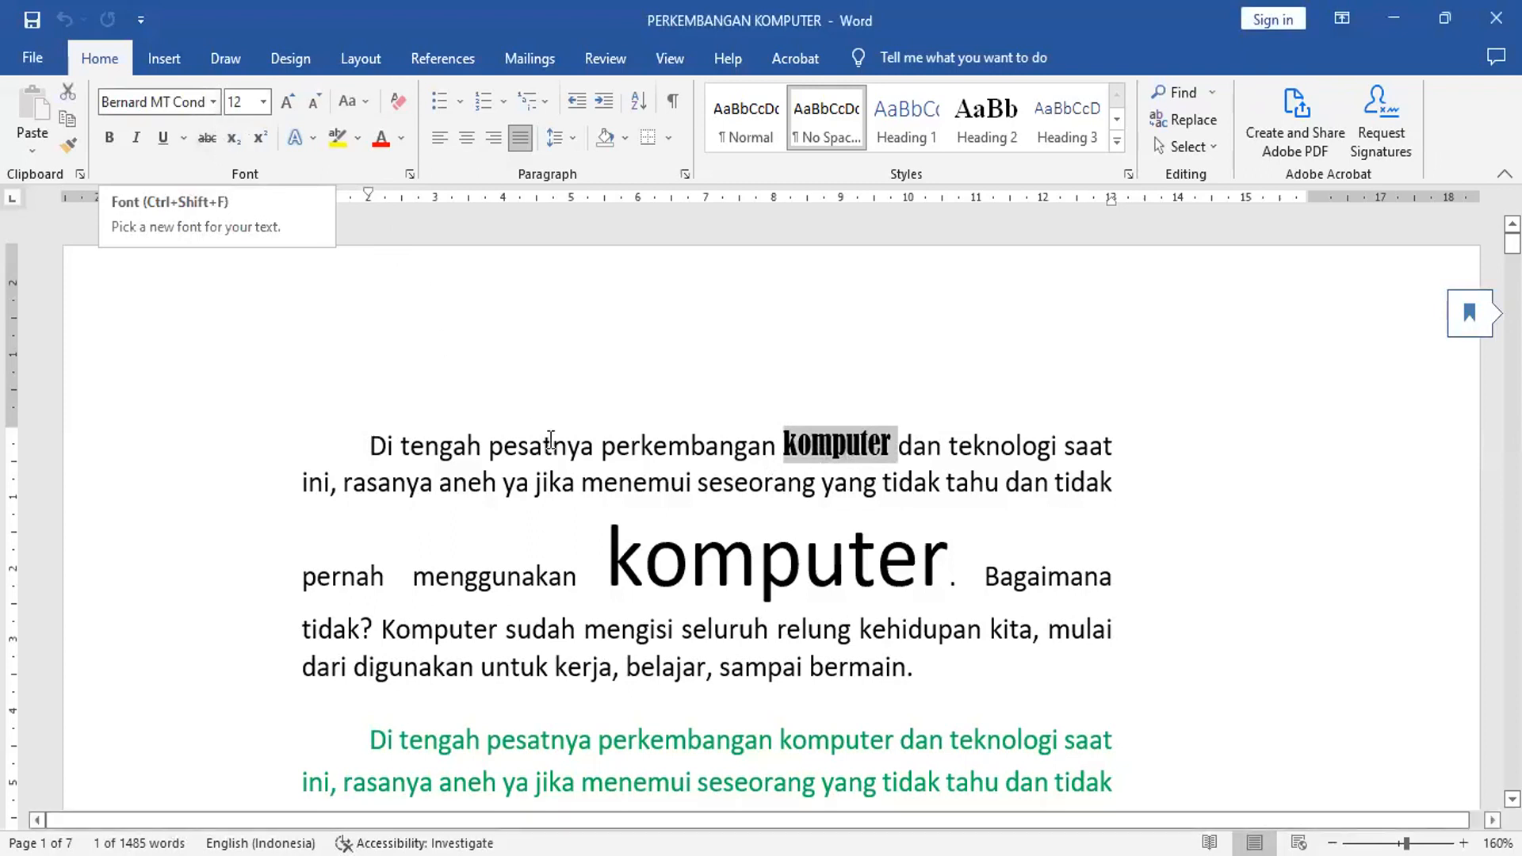
Examine the list of available fonts, and the list of font sizes with the enlarged word "komputer" selected
left_click(213, 101)
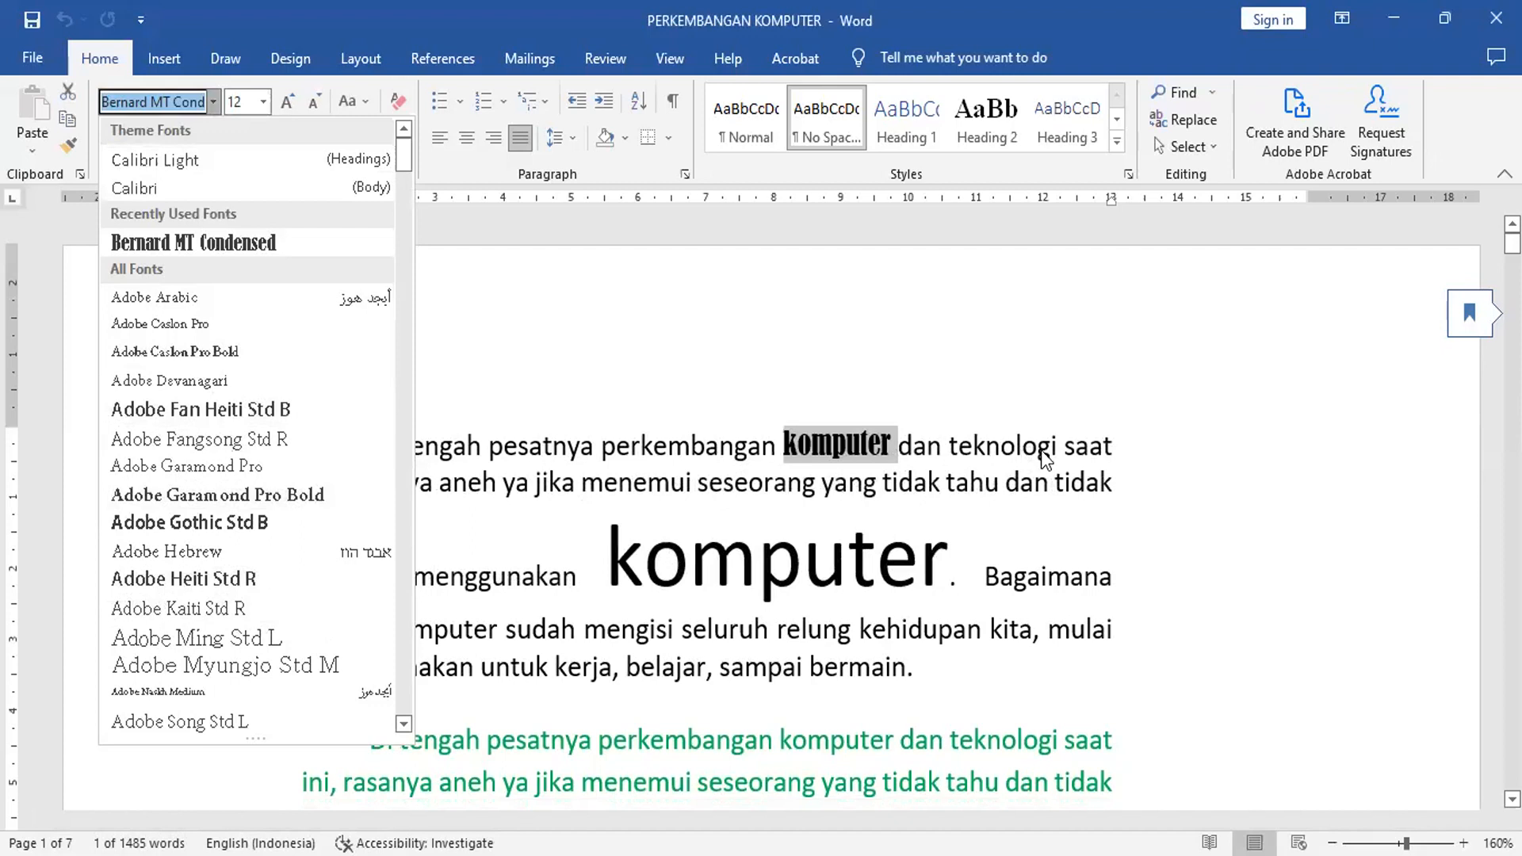
left_click(996, 543)
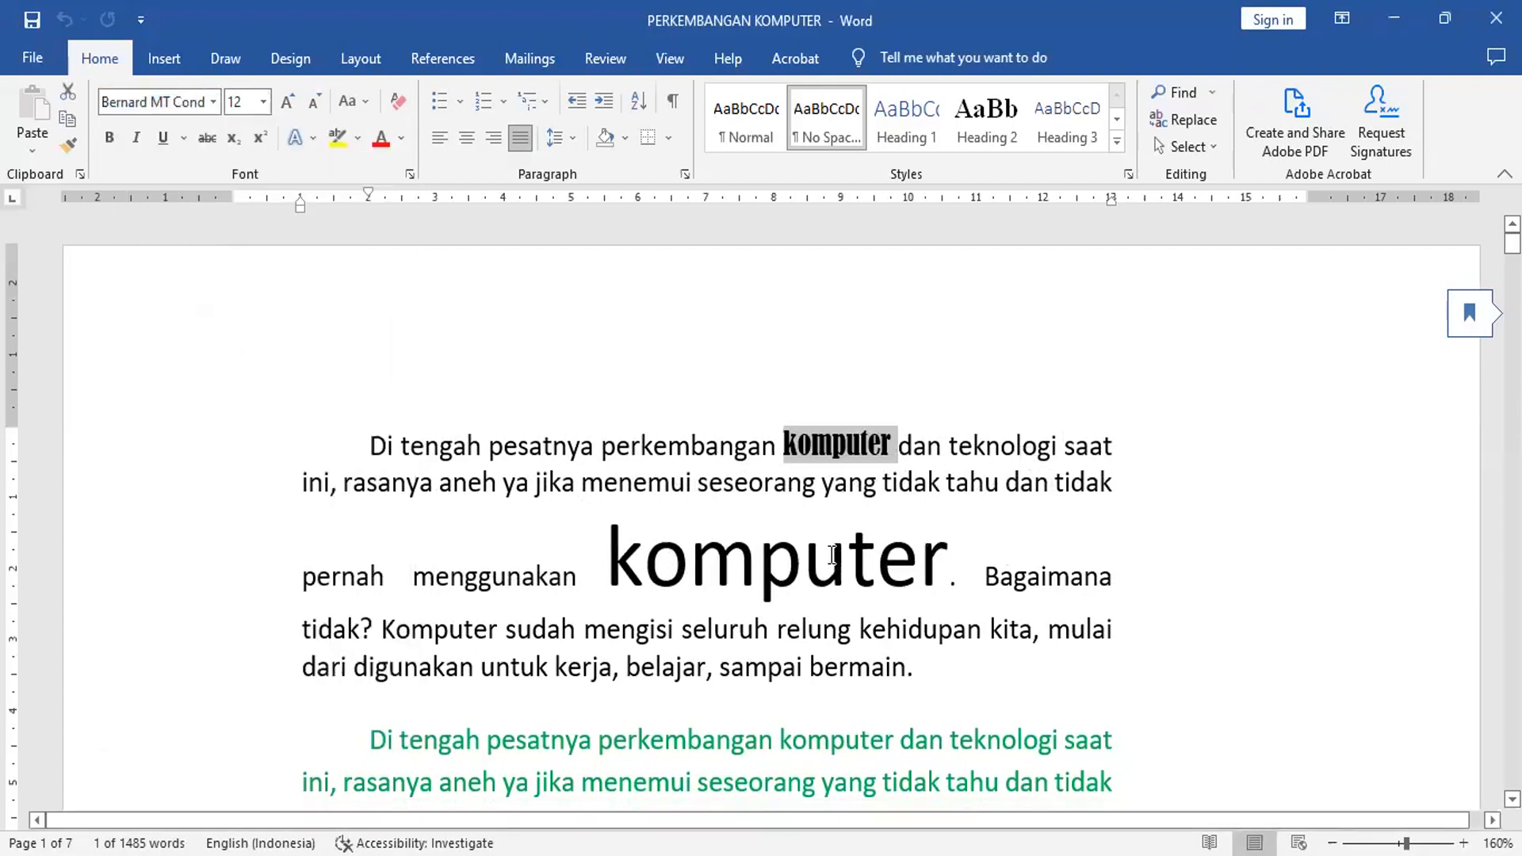
double_click(829, 555)
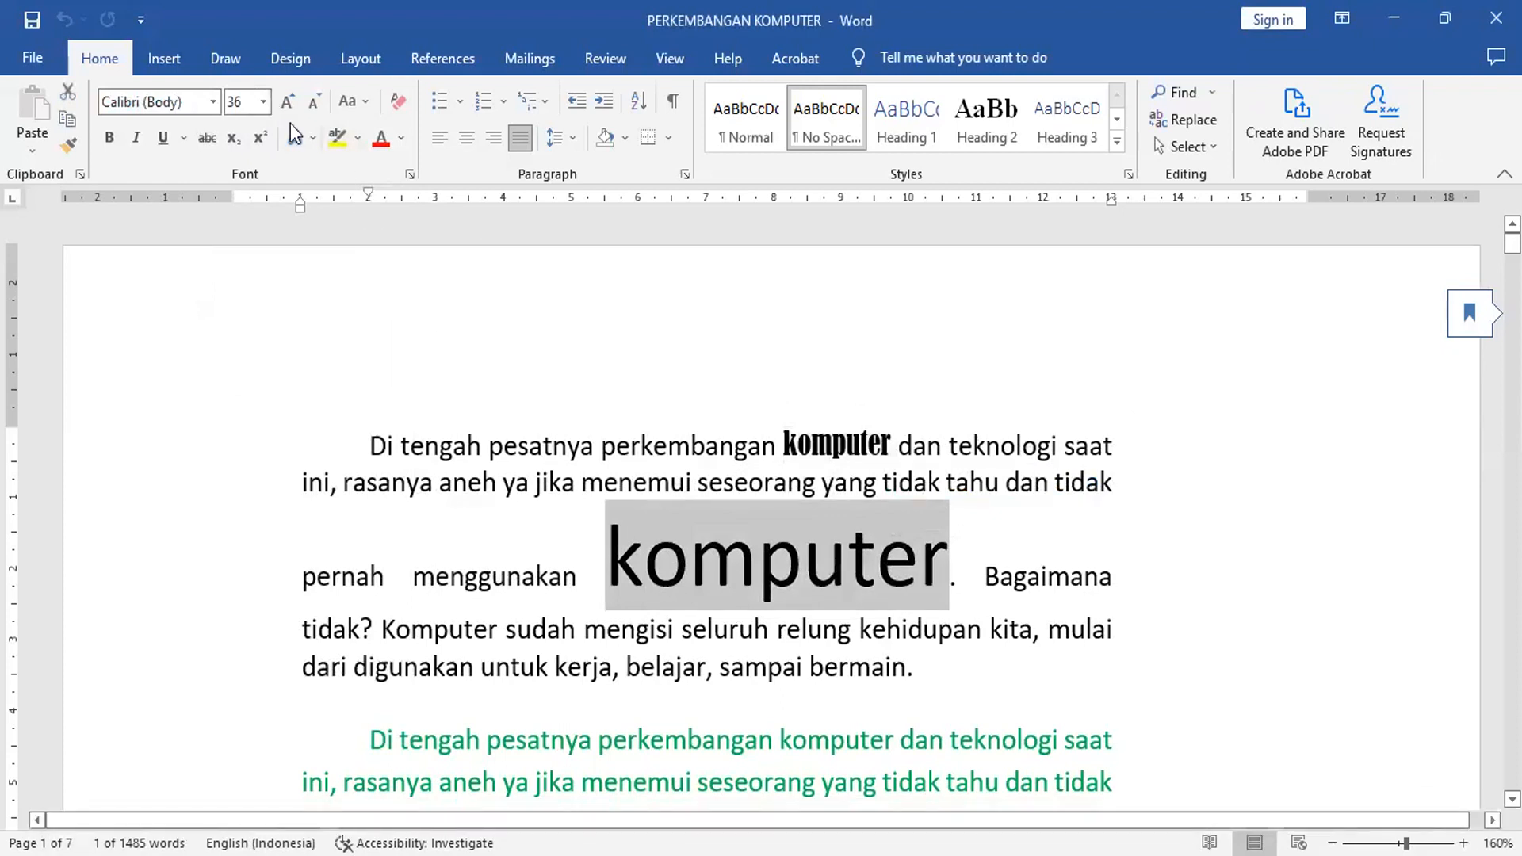
left_click(265, 101)
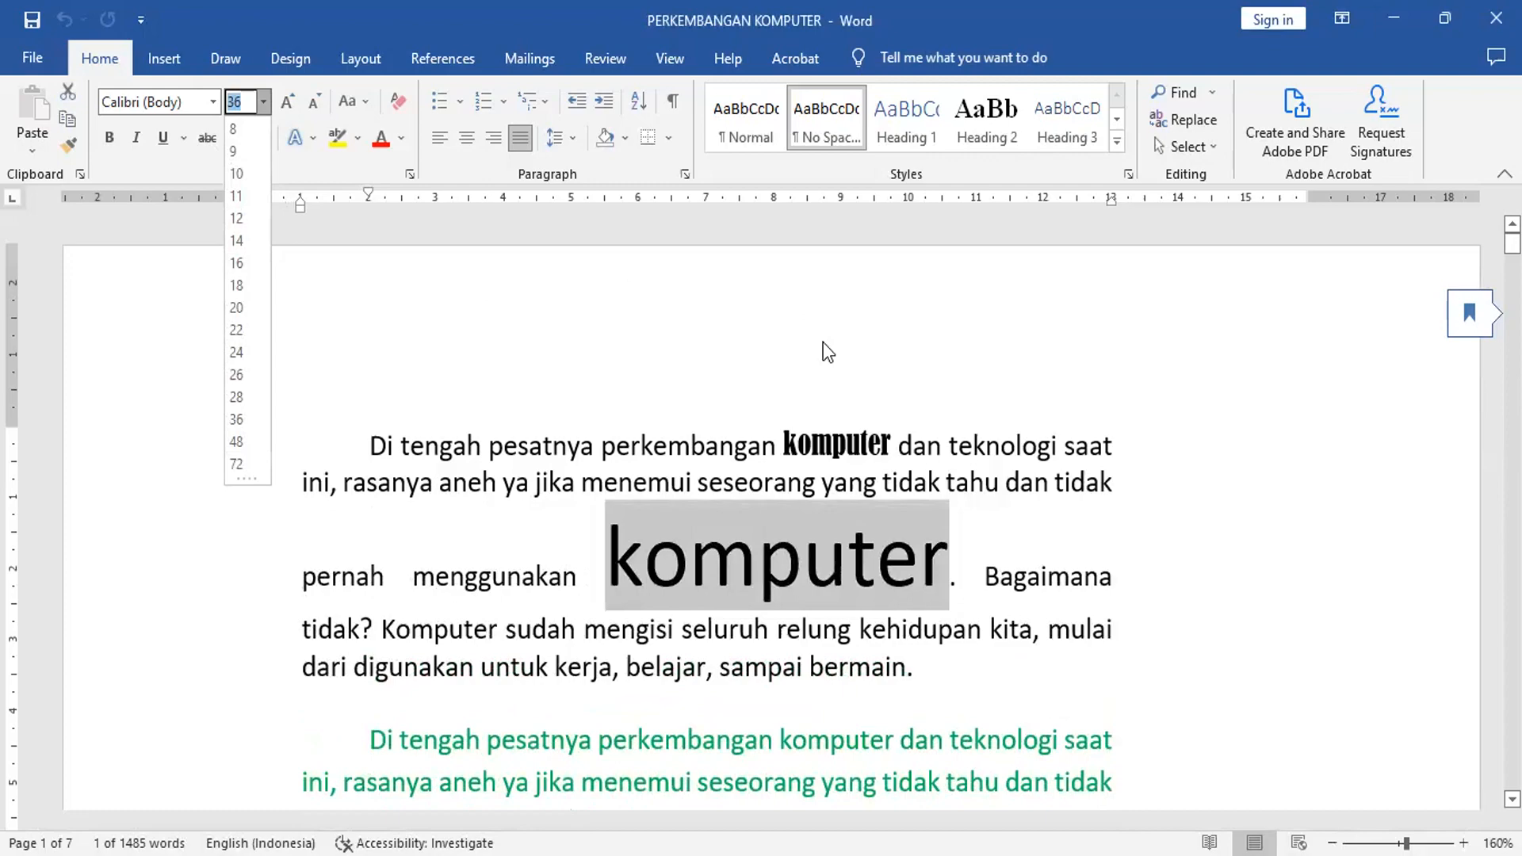
left_click(768, 322)
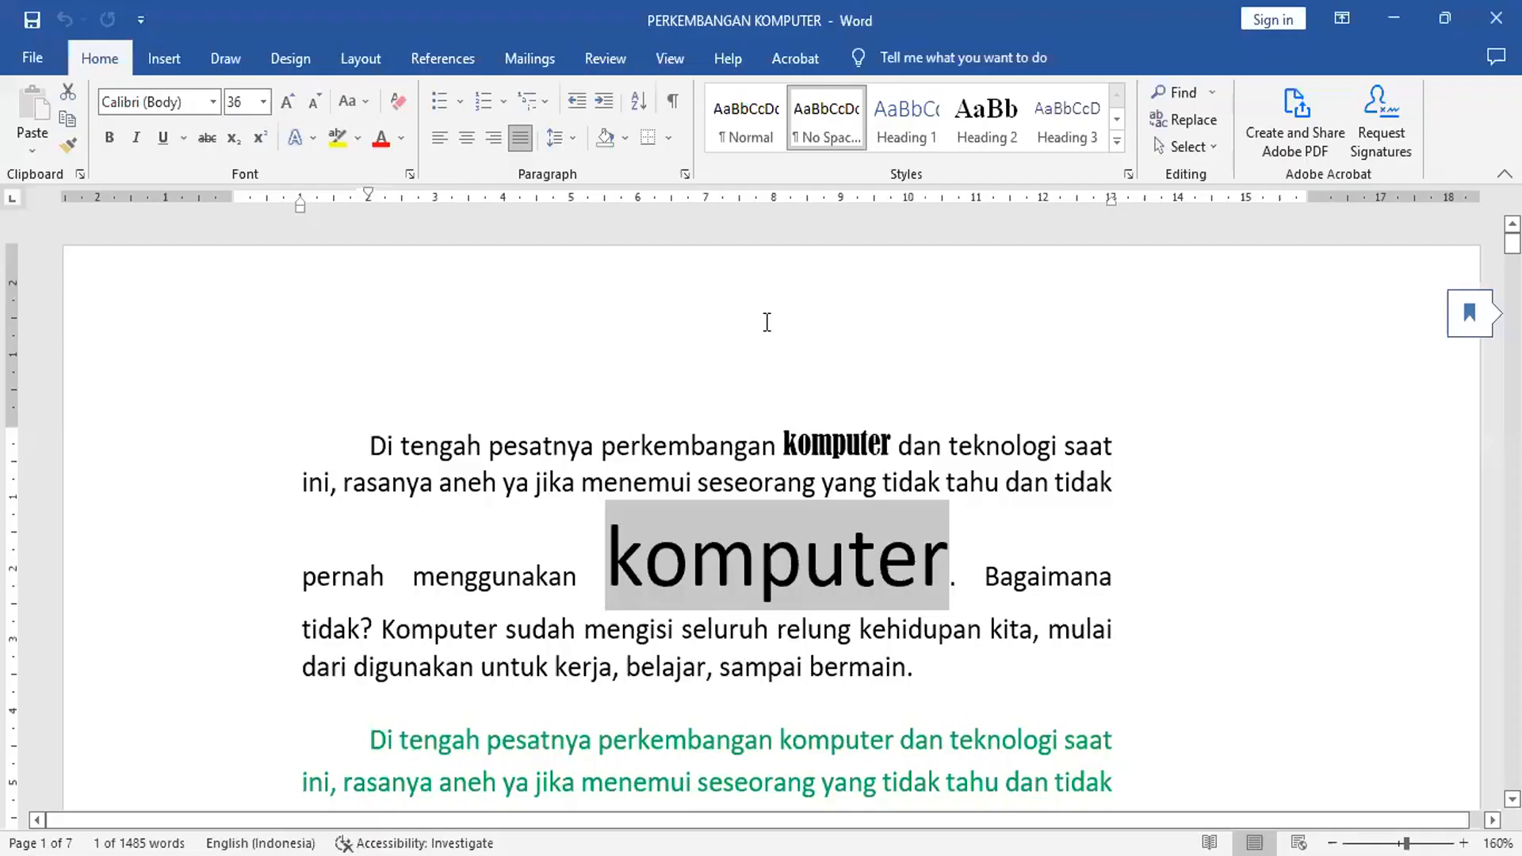
Inspect the formatting of the bold word "Komputer" and the italic line beginning "dan aspek yang dapat kita manfaatkan"
scroll(767, 322, "down", 15)
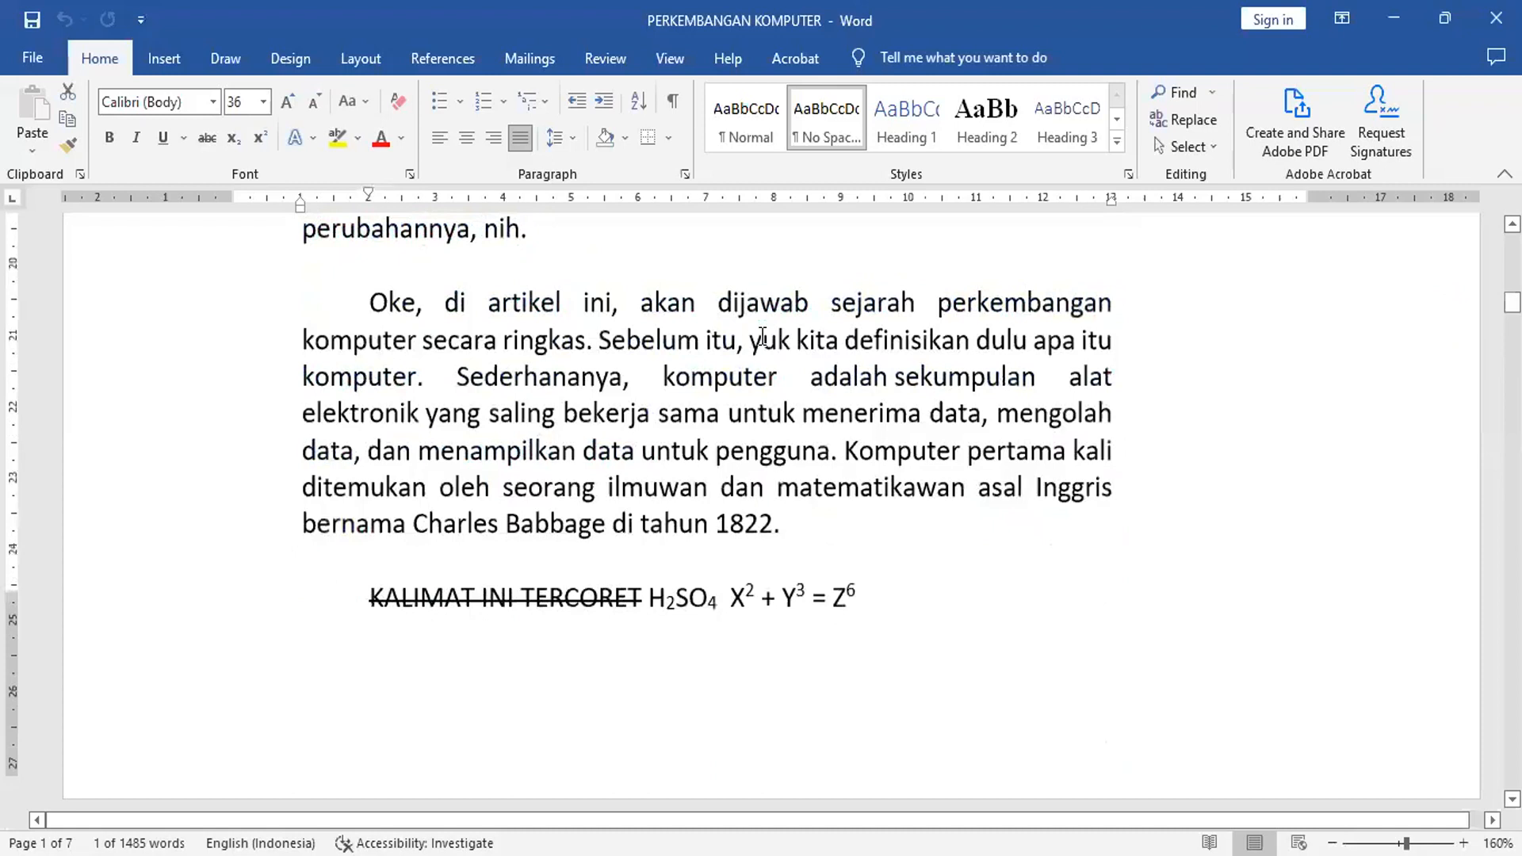
scroll(762, 336, "up", 5)
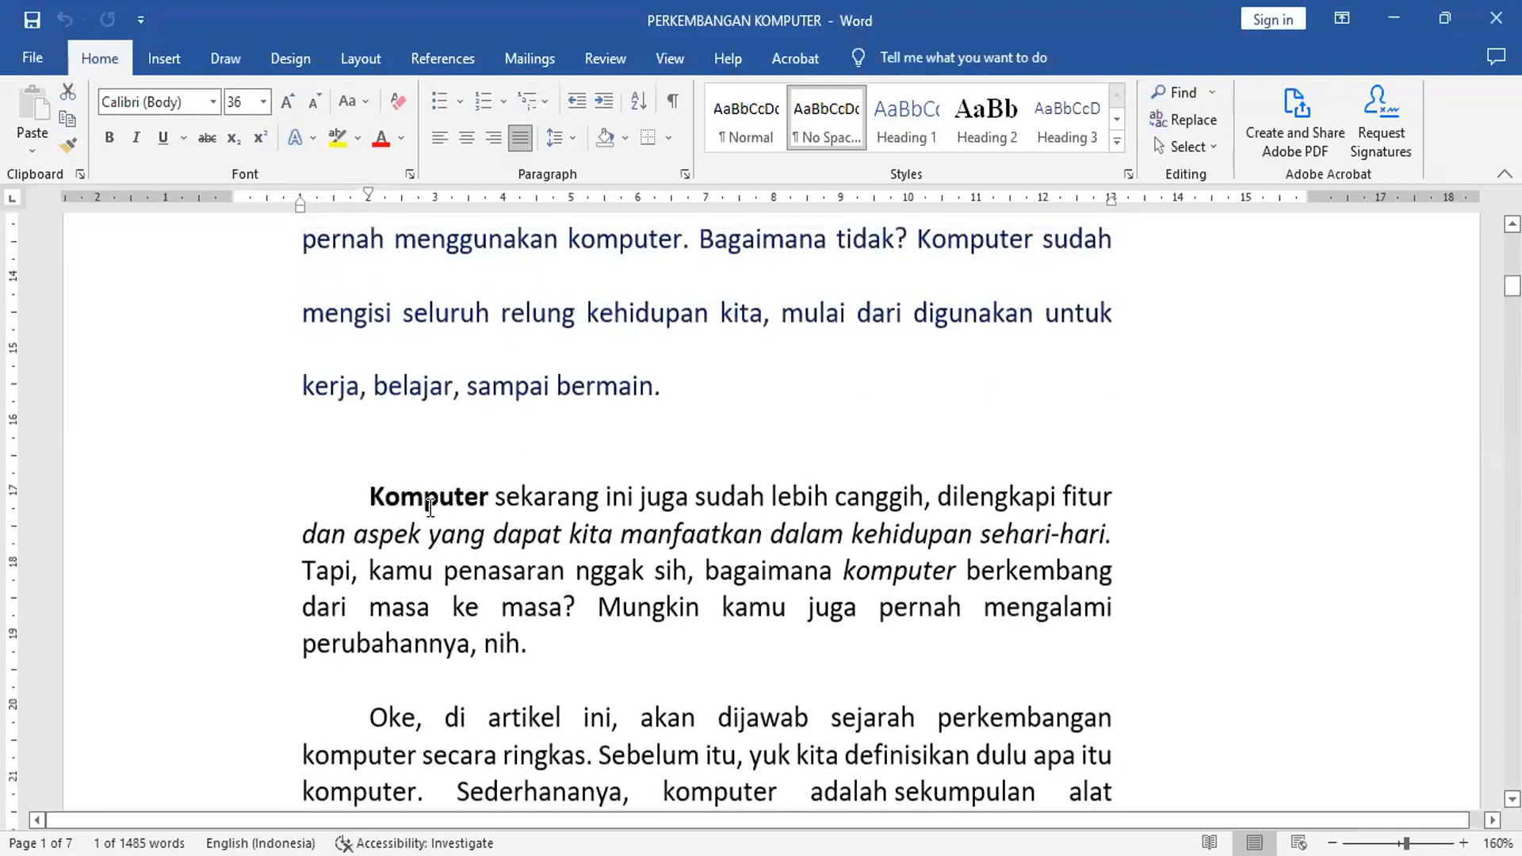
double_click(434, 495)
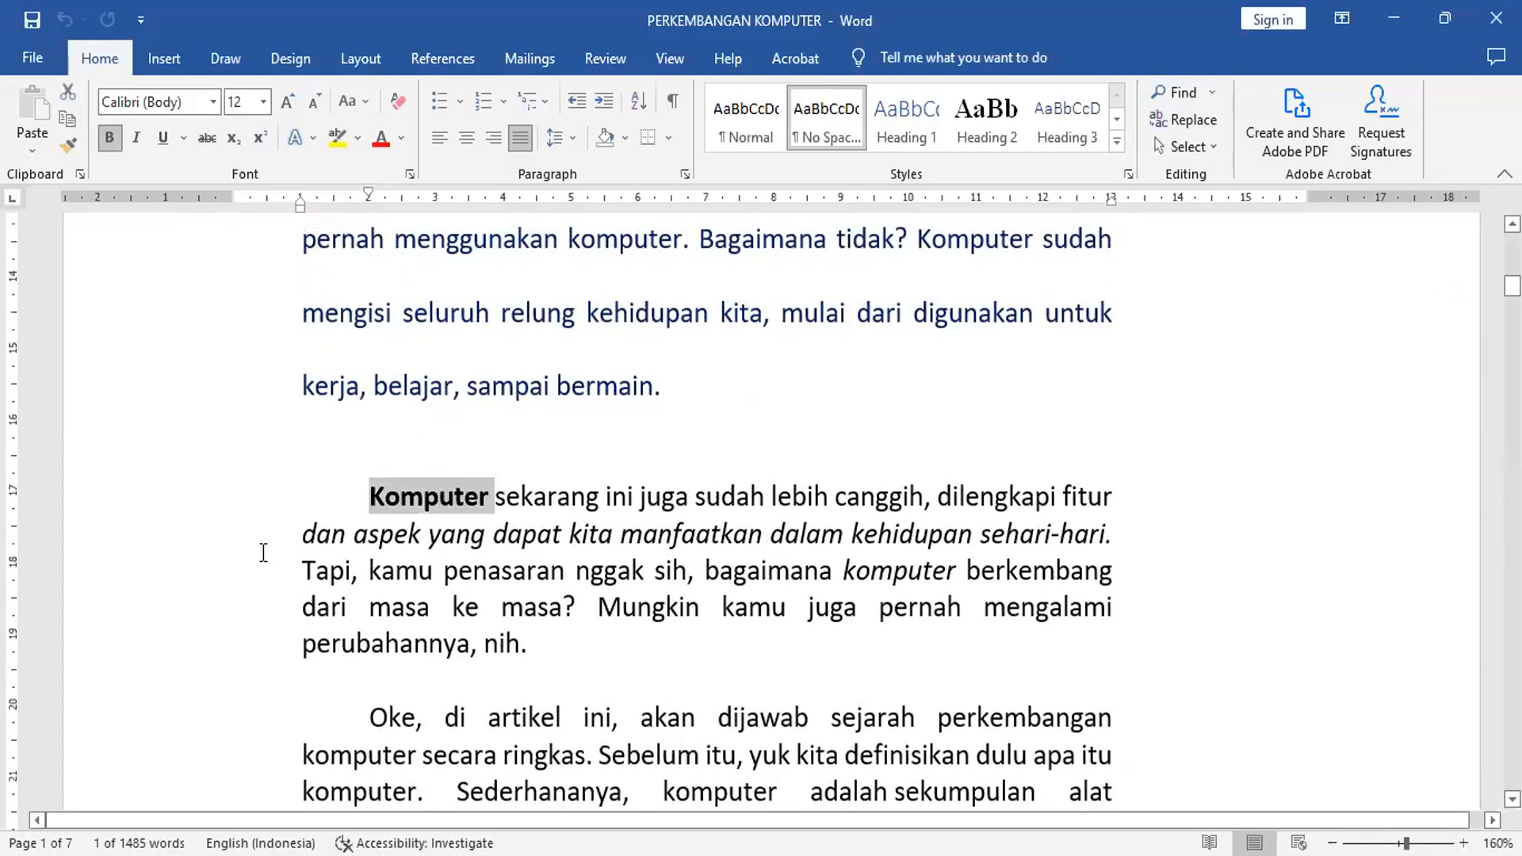
left_click(130, 547)
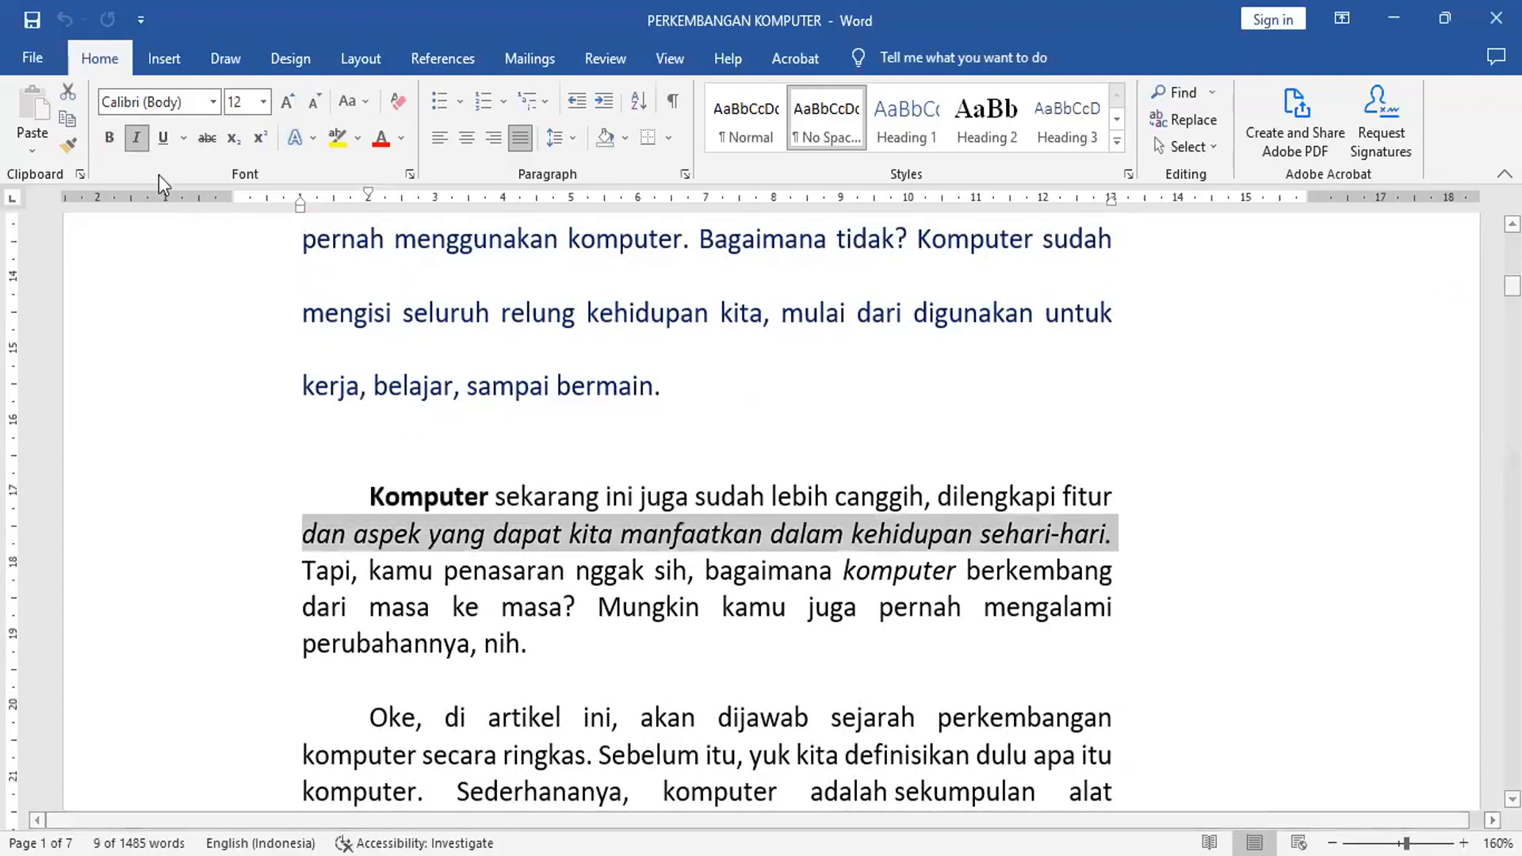
Look through the document's formatted text, including the coloured paragraphs on page 1
scroll(638, 476, "down", 3)
scroll(638, 476, "down", 15)
scroll(638, 475, "up", 4)
scroll(638, 473, "up", 15)
scroll(638, 473, "up", 12)
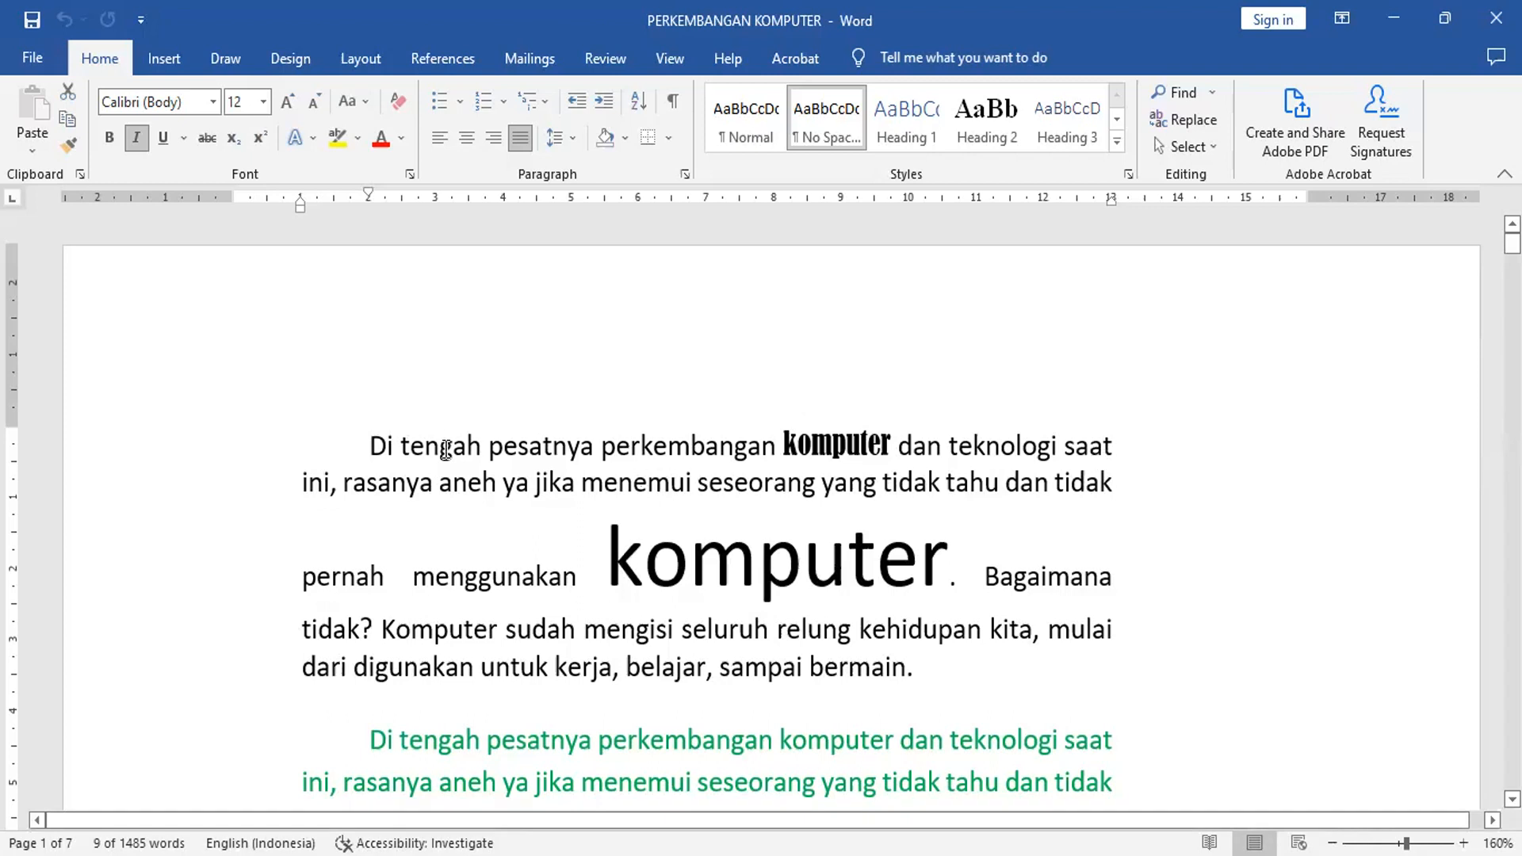
scroll(464, 423, "down", 6)
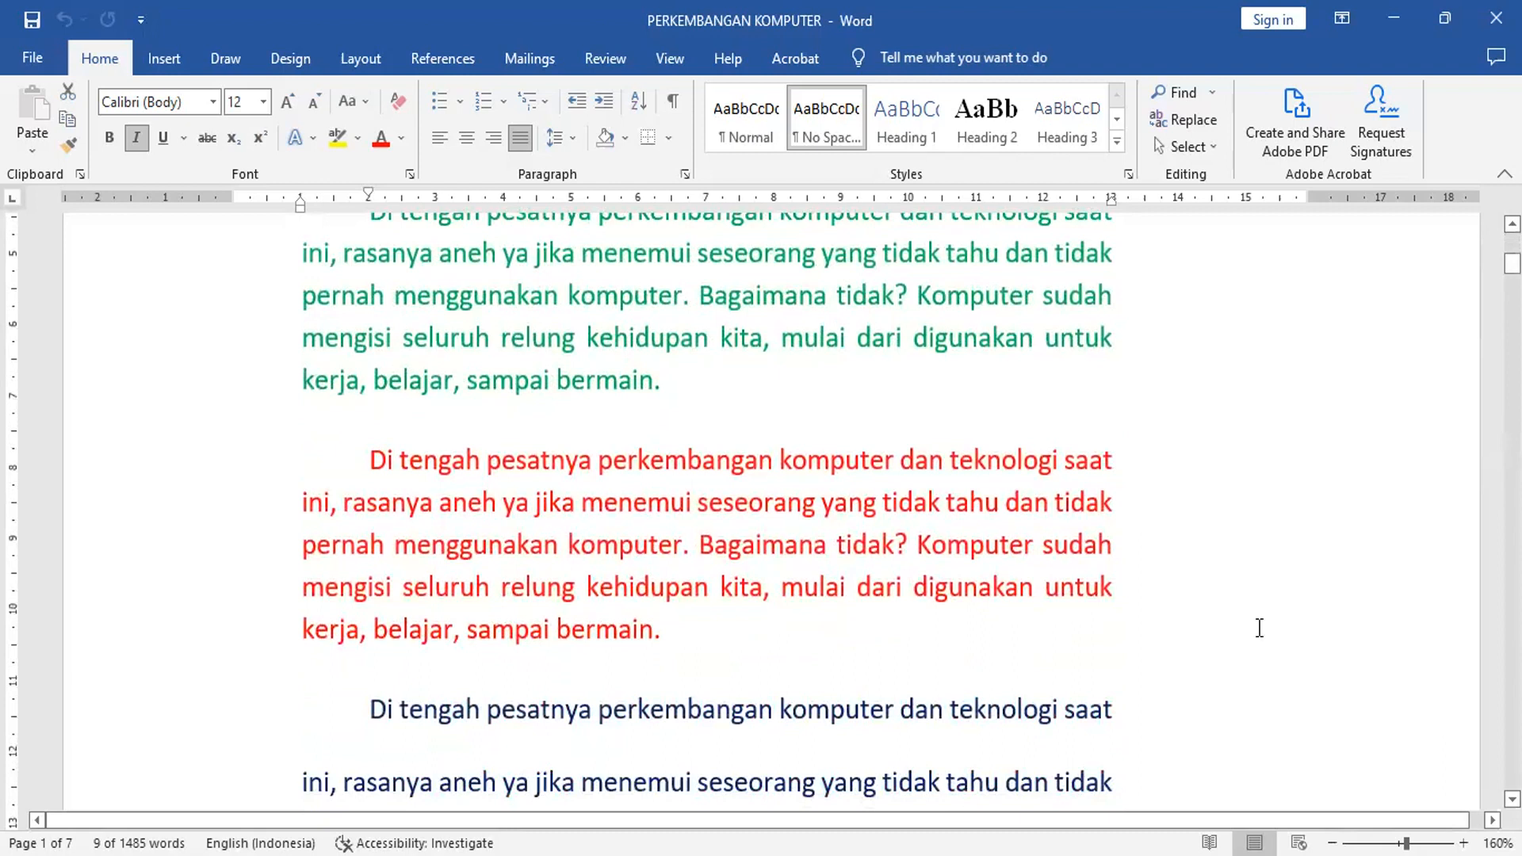
scroll(791, 474, "up", 6)
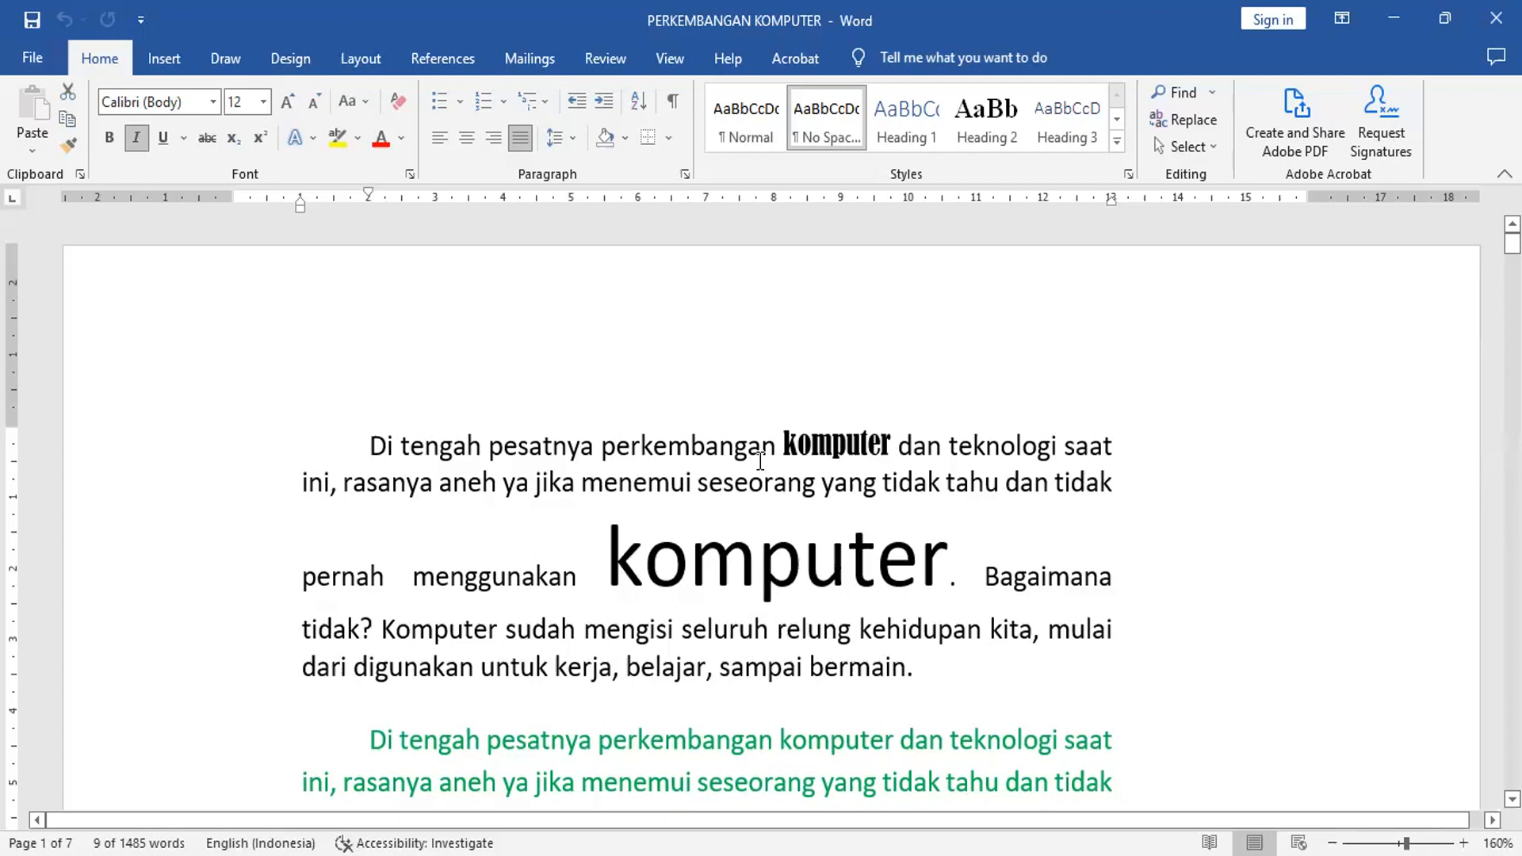
Move the text cursor line by line down through the document to page 4
scroll(760, 460, "down", 12)
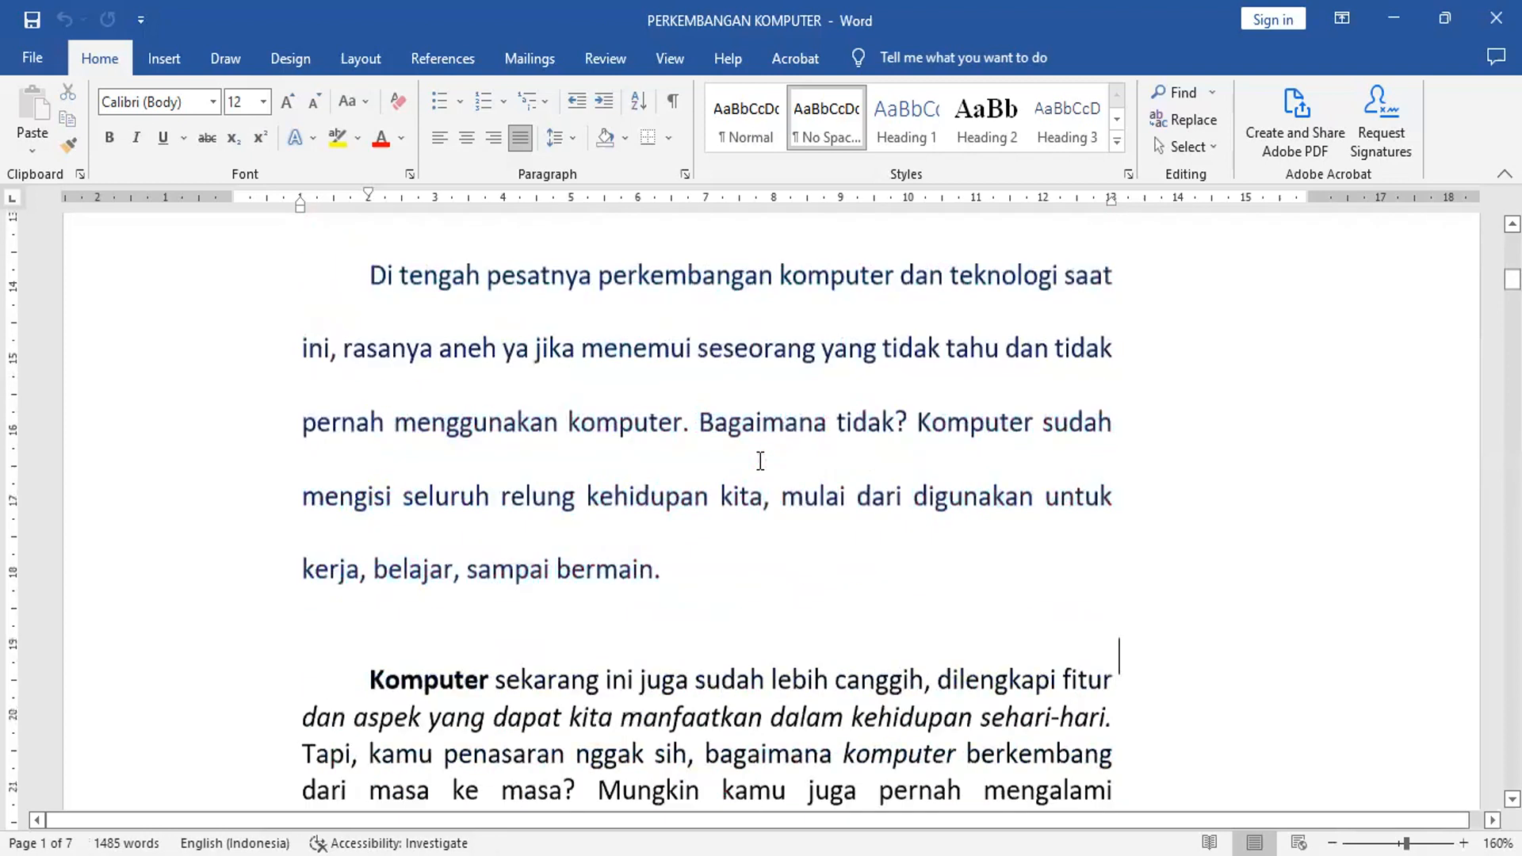
scroll(760, 460, "down", 10)
left_click(760, 461)
key("Down")
key("Down")
key("Down")
key("Down")
key("Down")
key("Down")
key("Down")
key("Down")
key("Down")
key("Down")
key("Down")
key("Down")
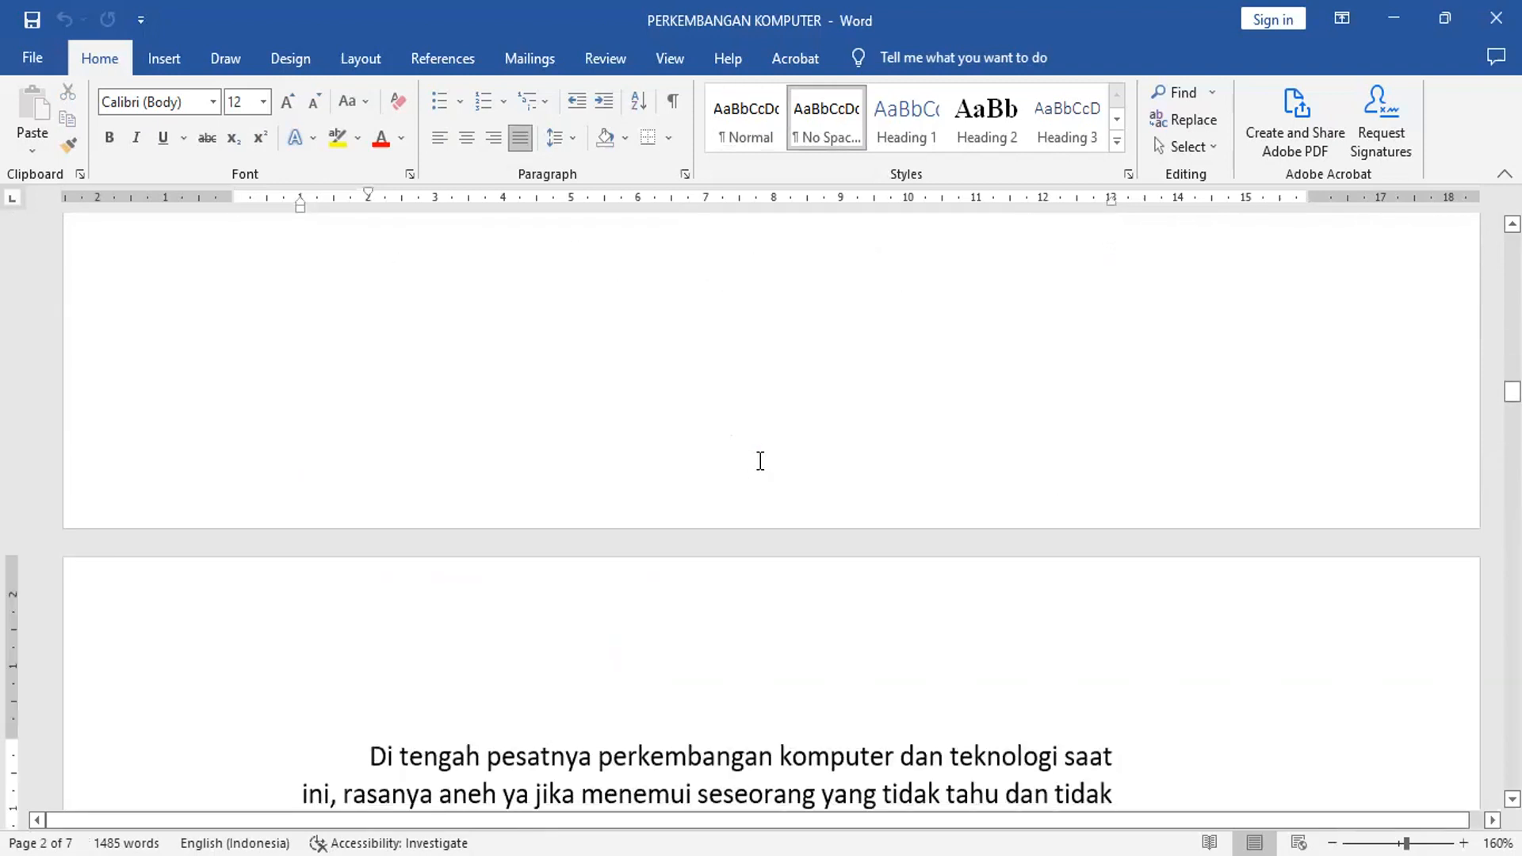
key("Down")
key("Down")
key("Down")
key("Down")
key("Down")
key("Down")
key("Down")
key("Down")
key("Down")
key("Down")
key("Down")
key("Down")
key("Down")
key("Down")
key("Down")
key("Down")
key("Down")
key("Down")
key("Down")
key("Down")
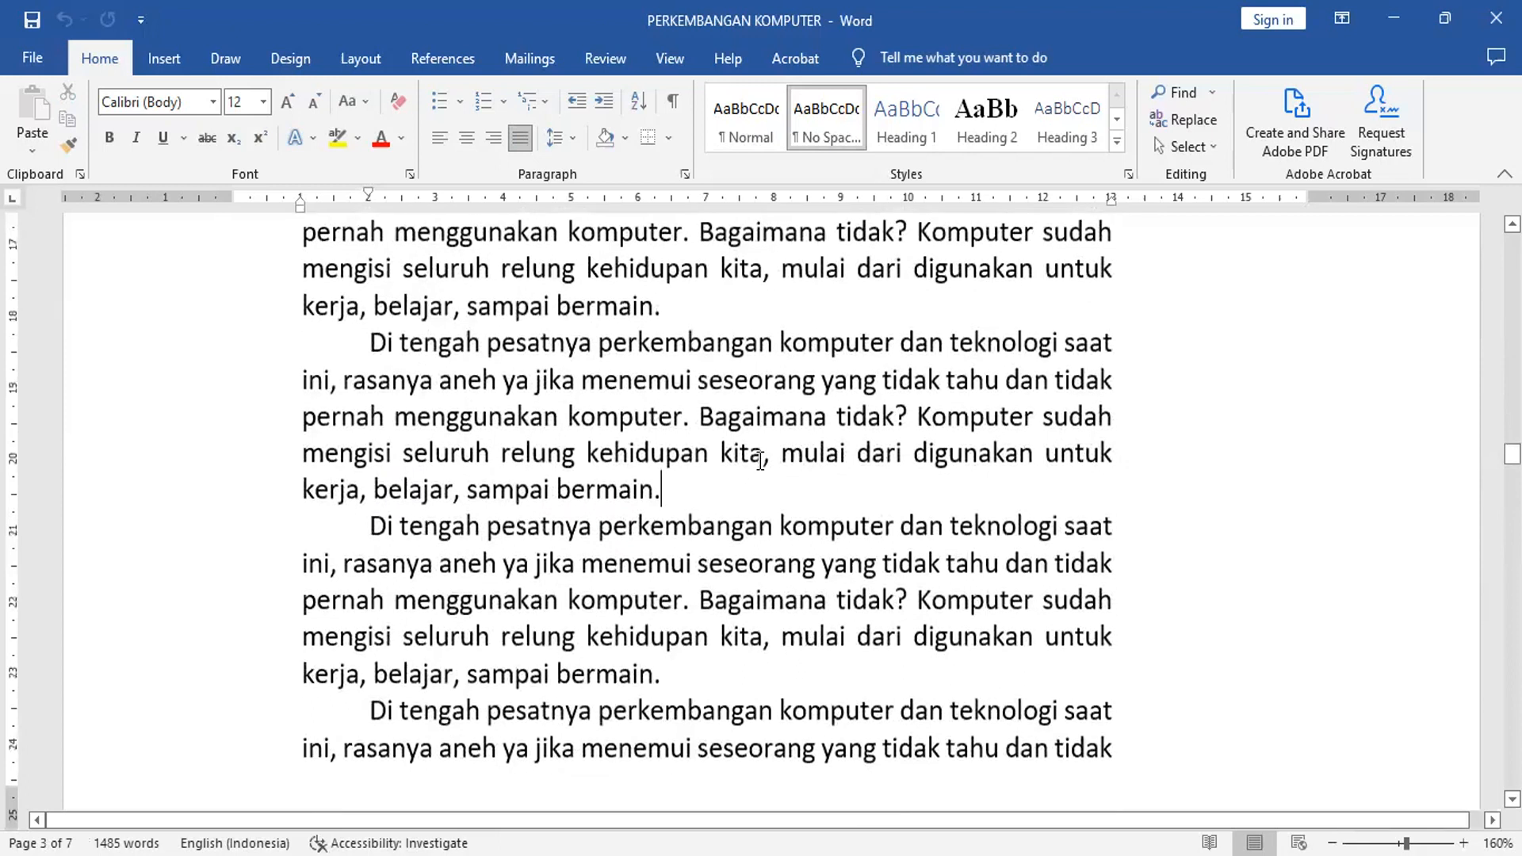
key("Down")
key("Down")
key("Down")
key("Down")
key("Down")
key("Down")
key("Down")
key("Down")
key("Down")
key("Down")
key("Down")
key("Down")
key("Down")
key("Down")
key("Down")
key("Down")
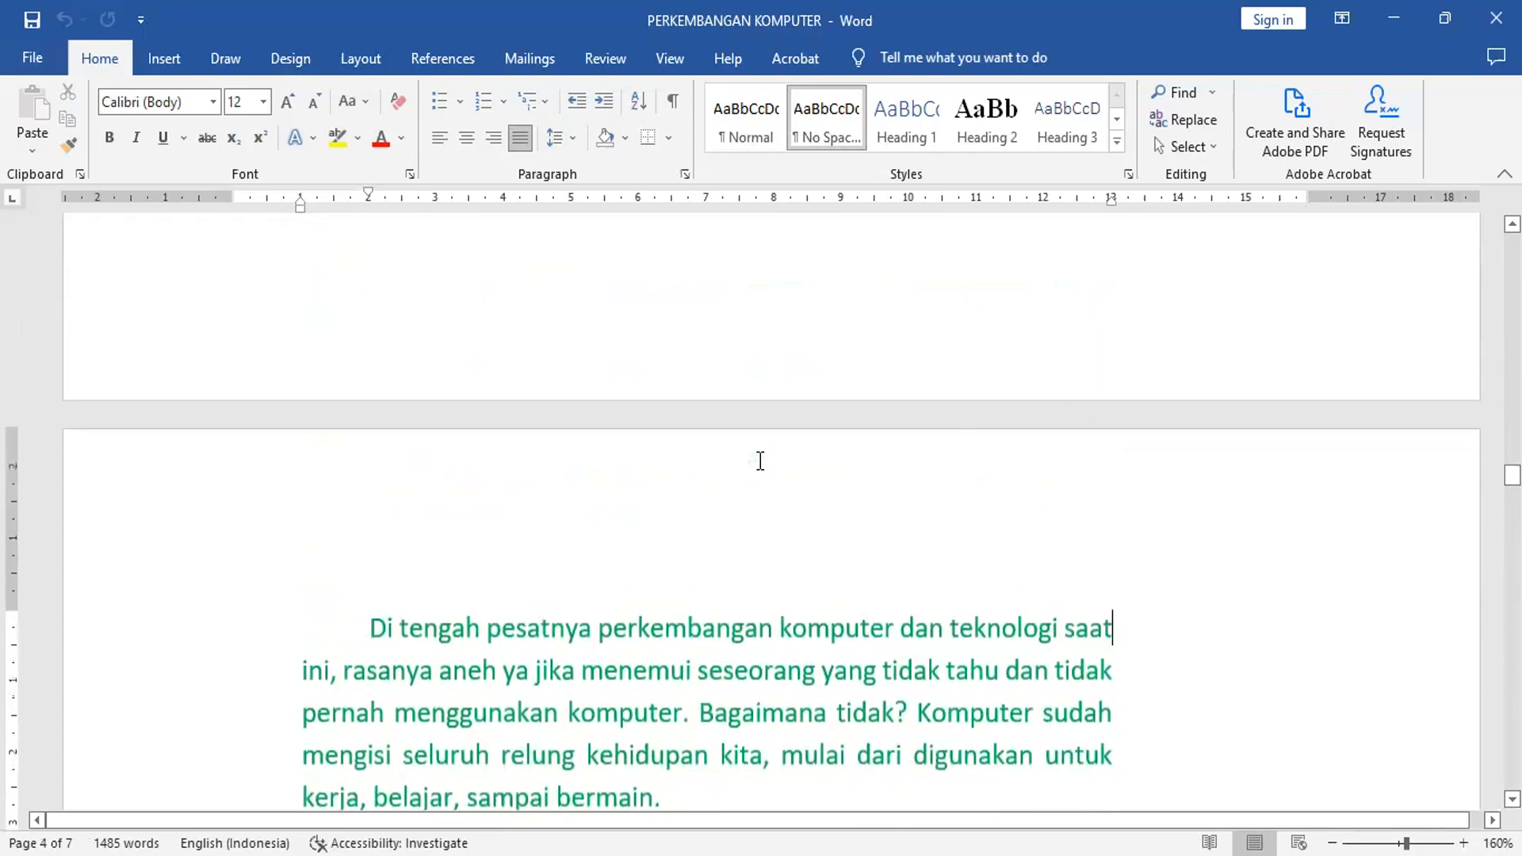
key("Down")
key("Down")
key("Down")
key("Down")
key("Down")
key("Down")
key("Down")
key("Down")
key("Down")
key("Down")
key("Down")
key("Down")
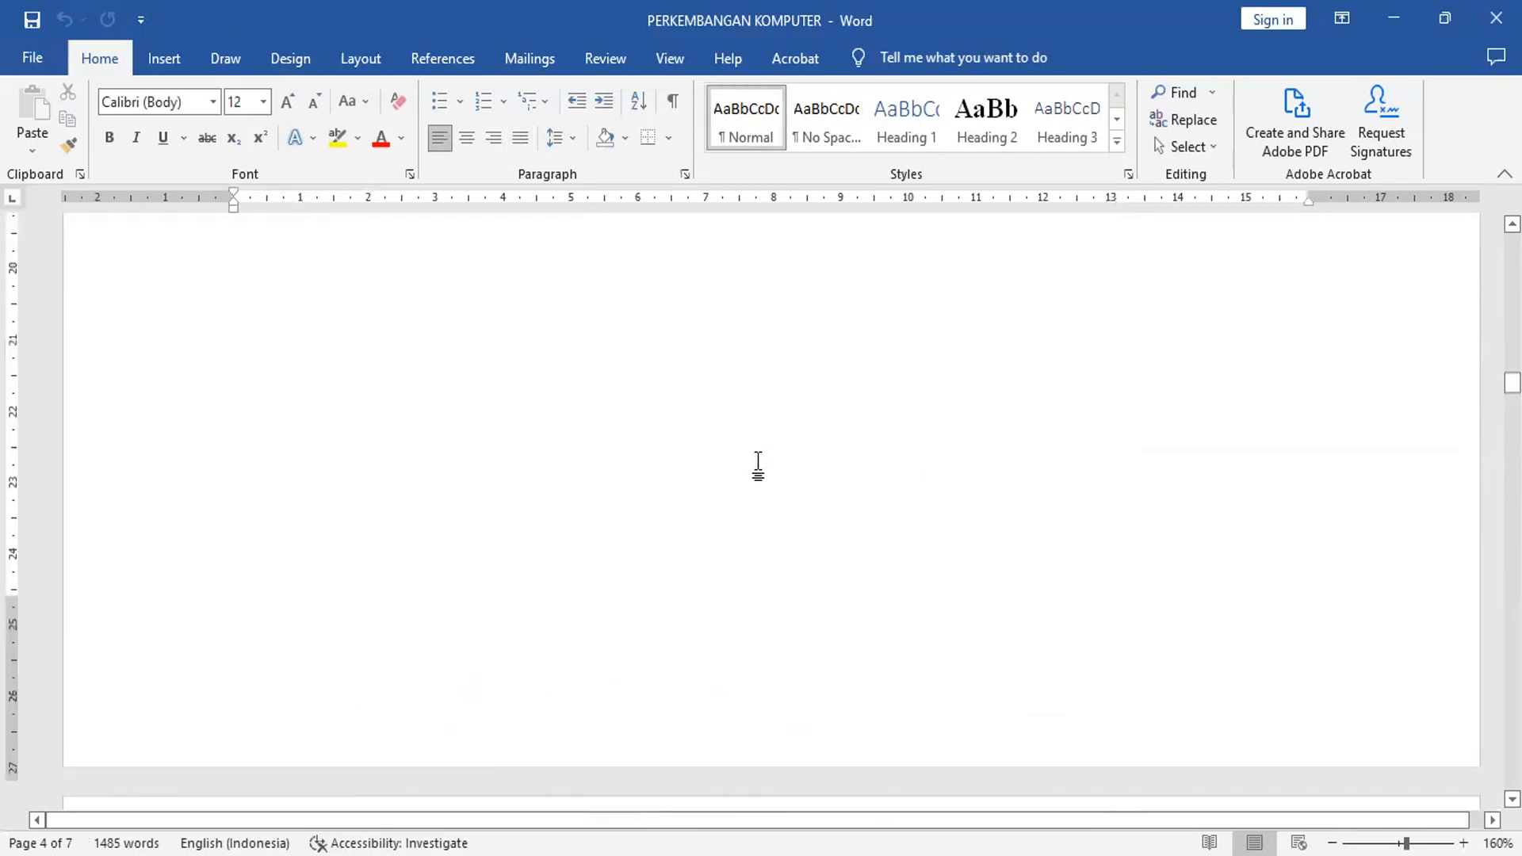
Return to the beginning of the document and move the text cursor by lines to the start of the red paragraph
key("ctrl+Home")
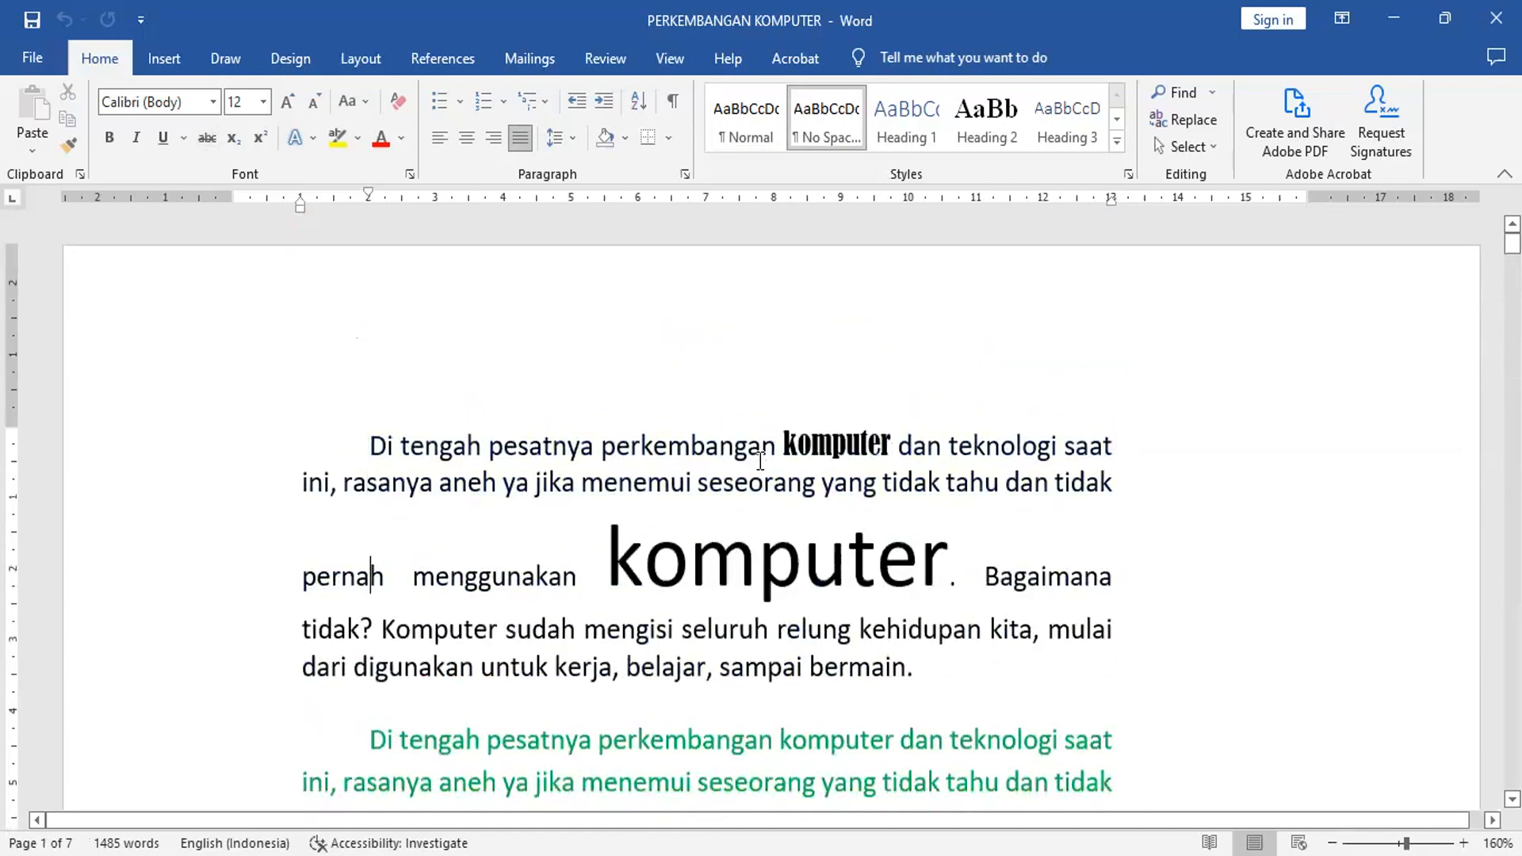
key("Down")
key("Down")
key("Down")
key("Down")
key("Down")
key("Down")
key("Down")
key("Down")
key("Down")
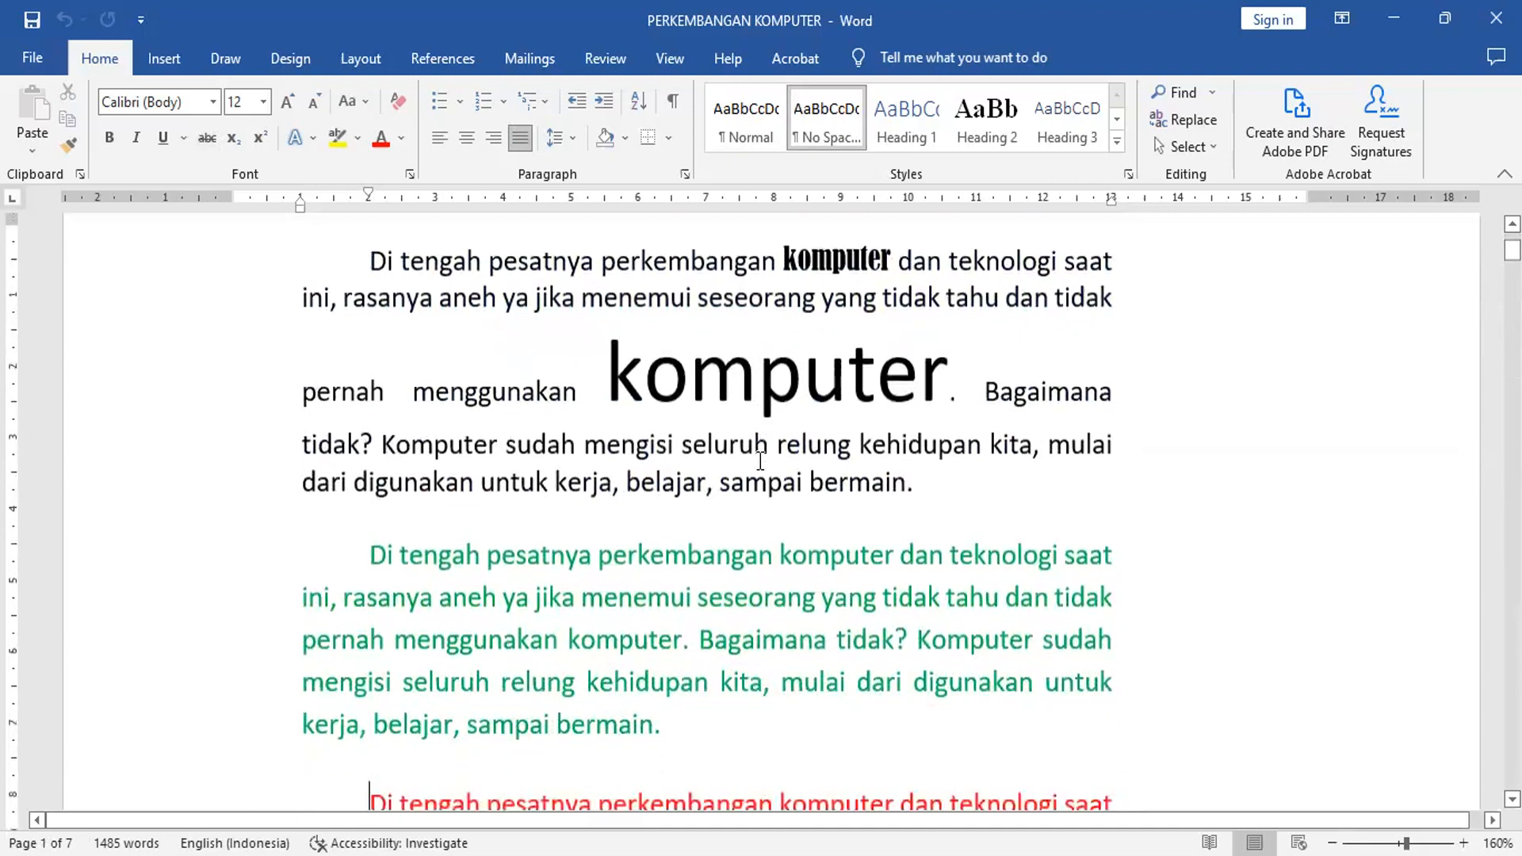
key("Down")
key("Down")
key("Up")
key("Up")
key("Up")
key("Up")
key("Up")
key("Up")
key("Up")
key("Up")
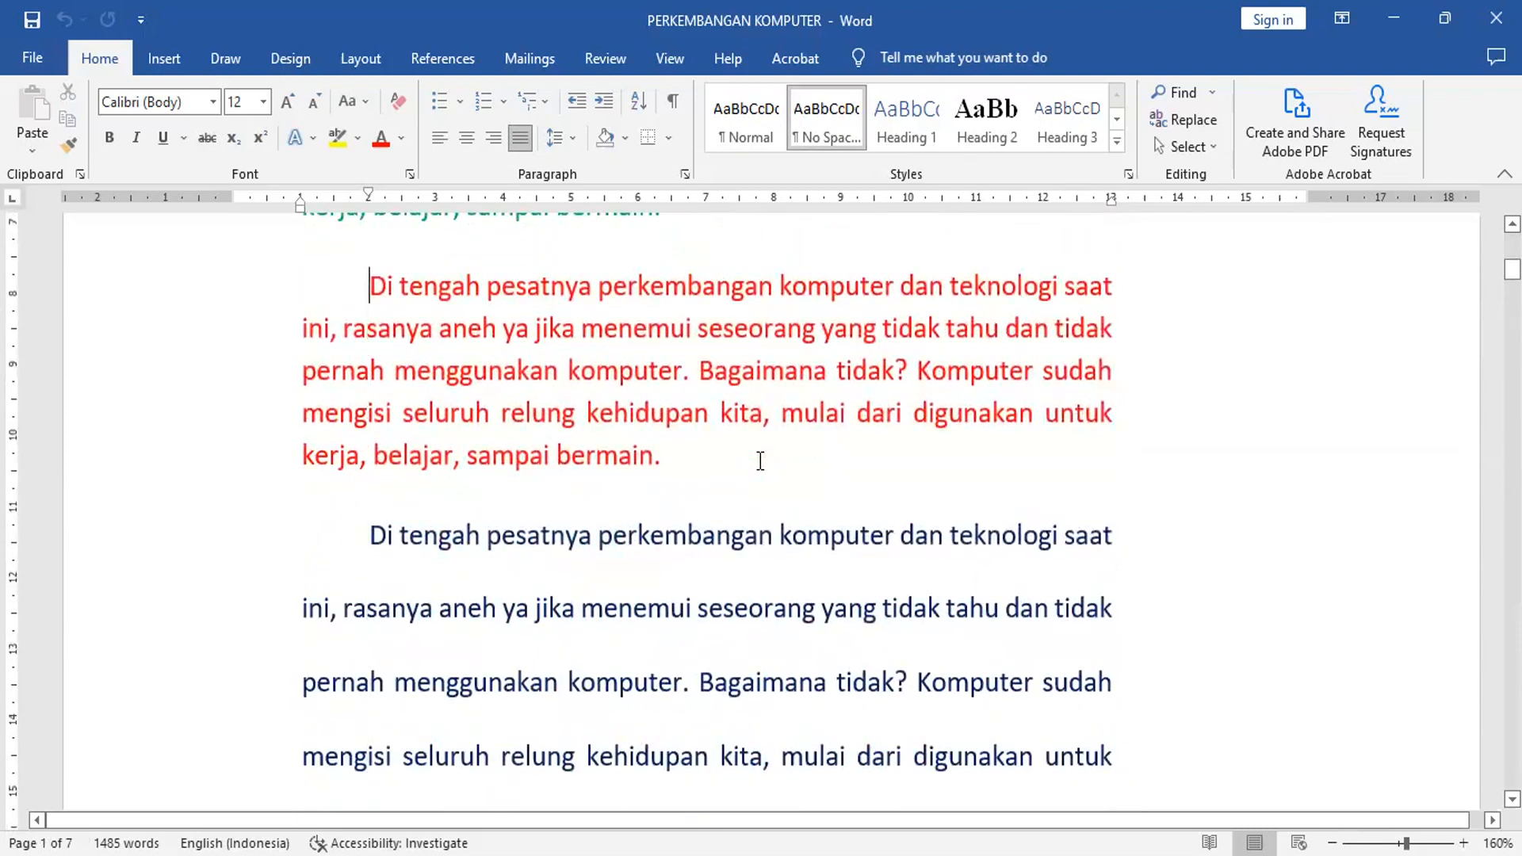
Move the text cursor character by character and line by line within the red paragraph to the word "seluruh"
key("Right")
key("Right")
key("Right")
key("Right")
key("Right")
key("Right")
key("Left")
key("Down")
key("Down")
key("Down")
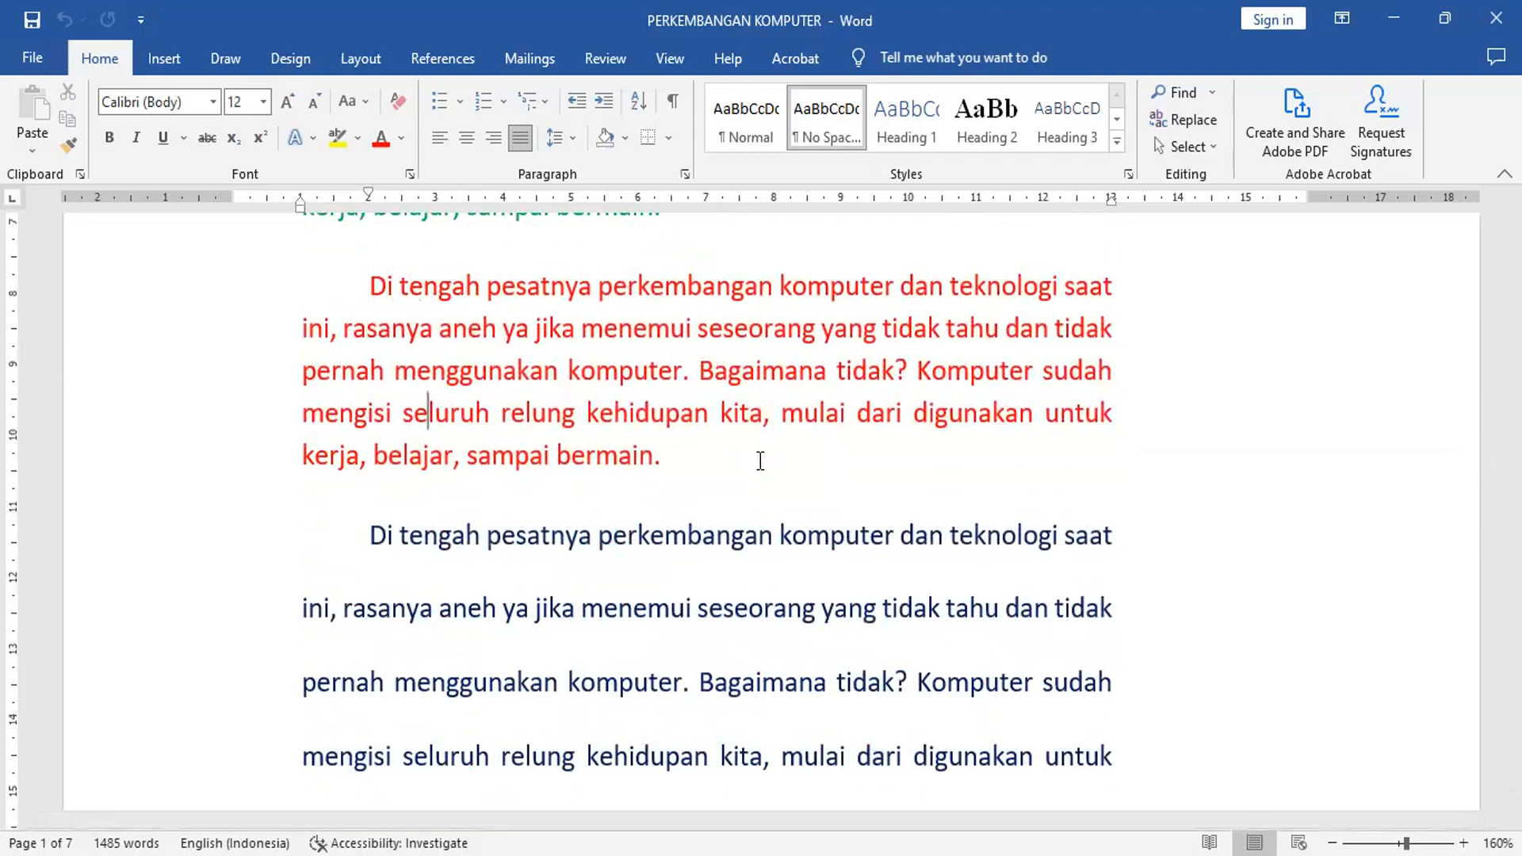
Page through the document from page 1 to the page of repeated red paragraphs
key("Page_Down")
key("Page_Down")
key("Page_Down")
key("Page_Down")
key("Page_Down")
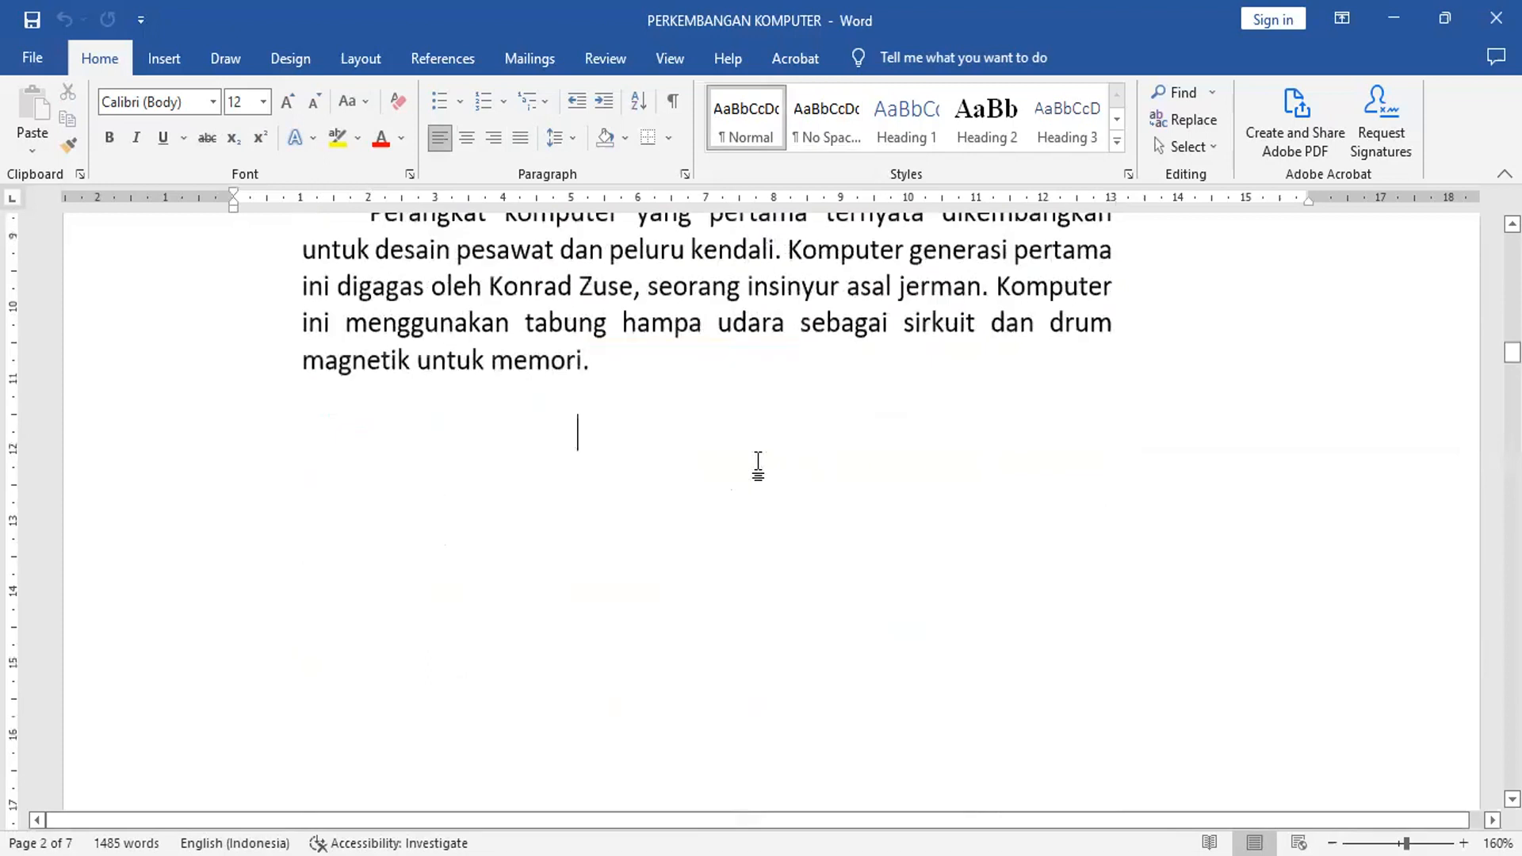
key("Page_Down")
key("Page_Down")
key("Page_Down")
key("Page_Down")
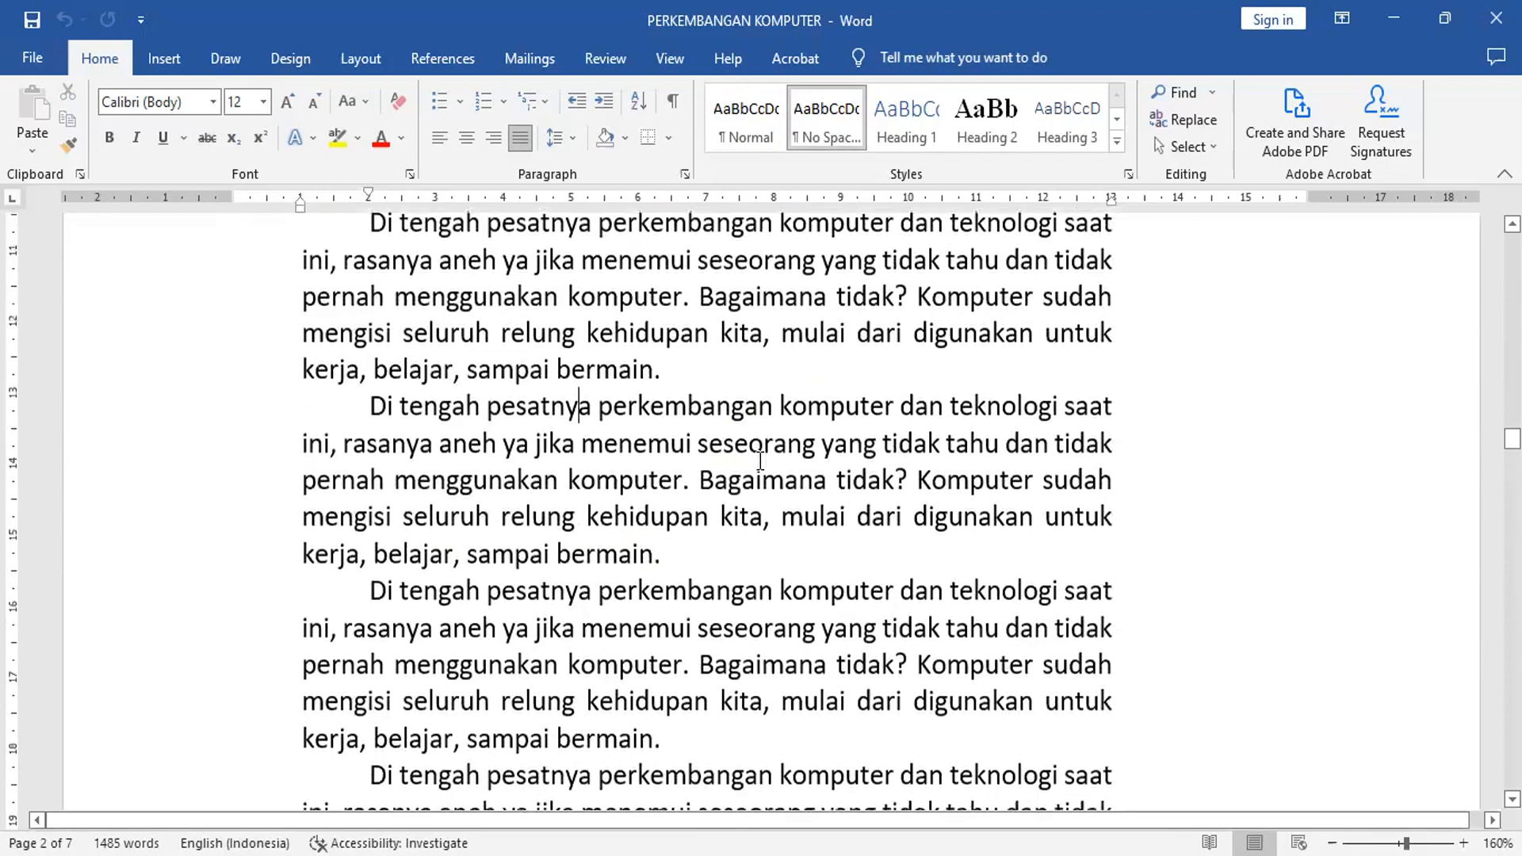
key("Page_Down")
key("Page_Down")
key("Page_Down")
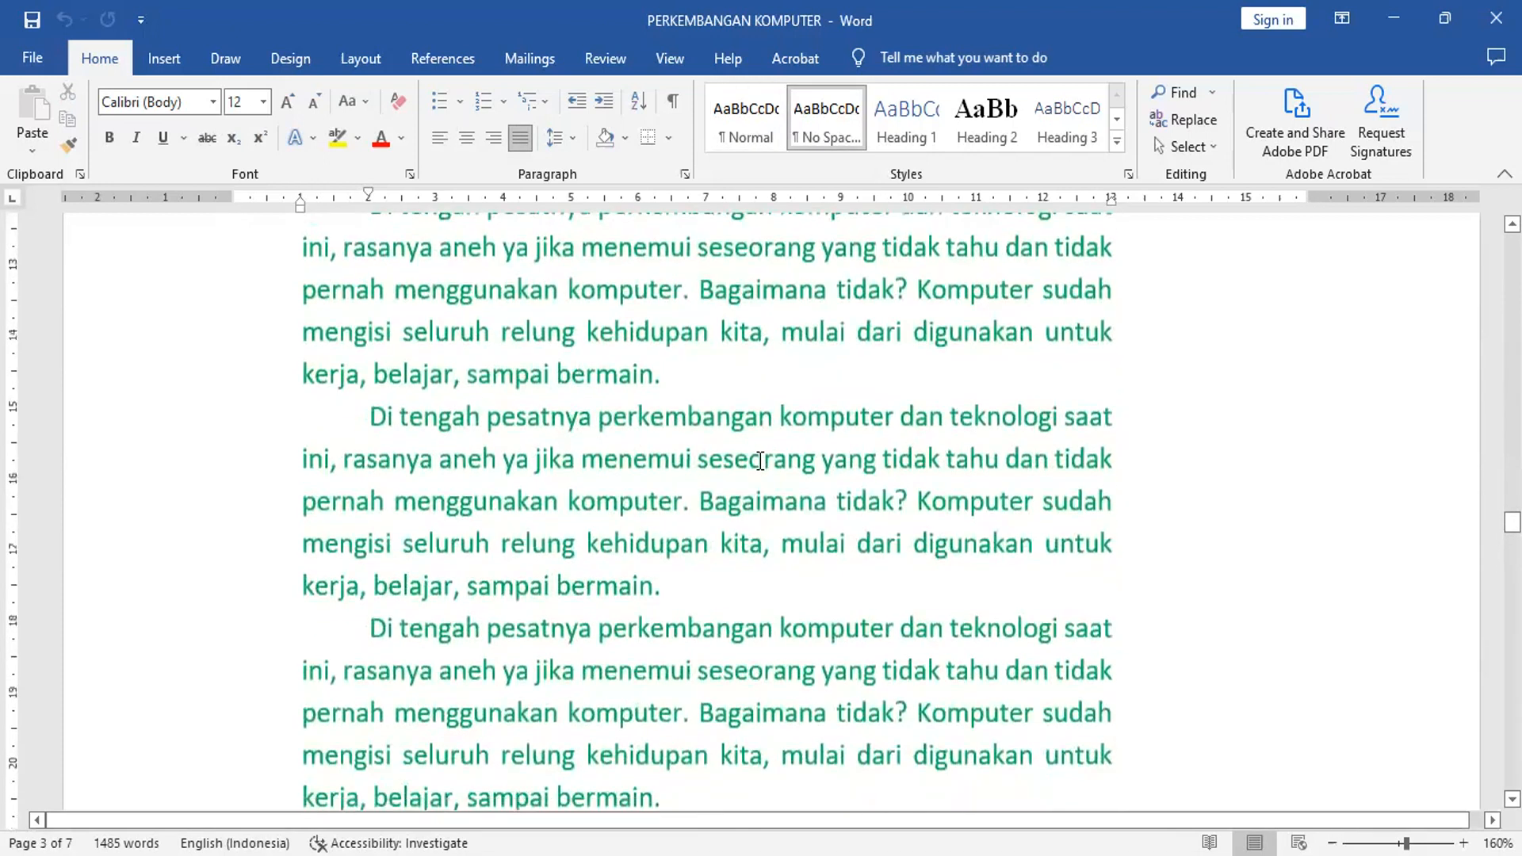
key("Page_Down")
key("Page_Down")
key("Page_Down")
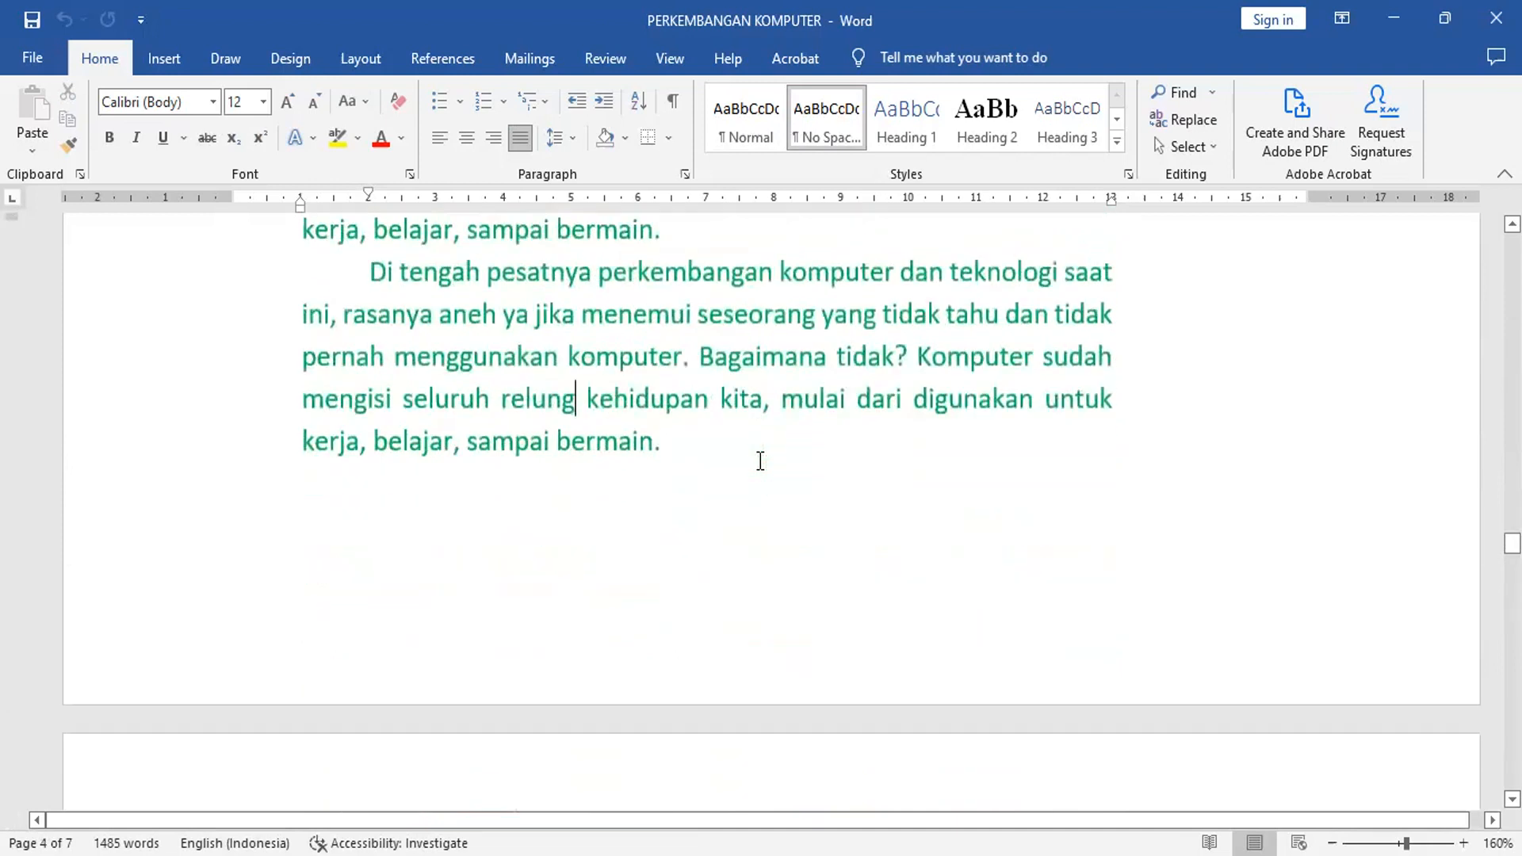
key("Page_Down")
key("Page_Down")
key("Page_Down")
key("Page_Down")
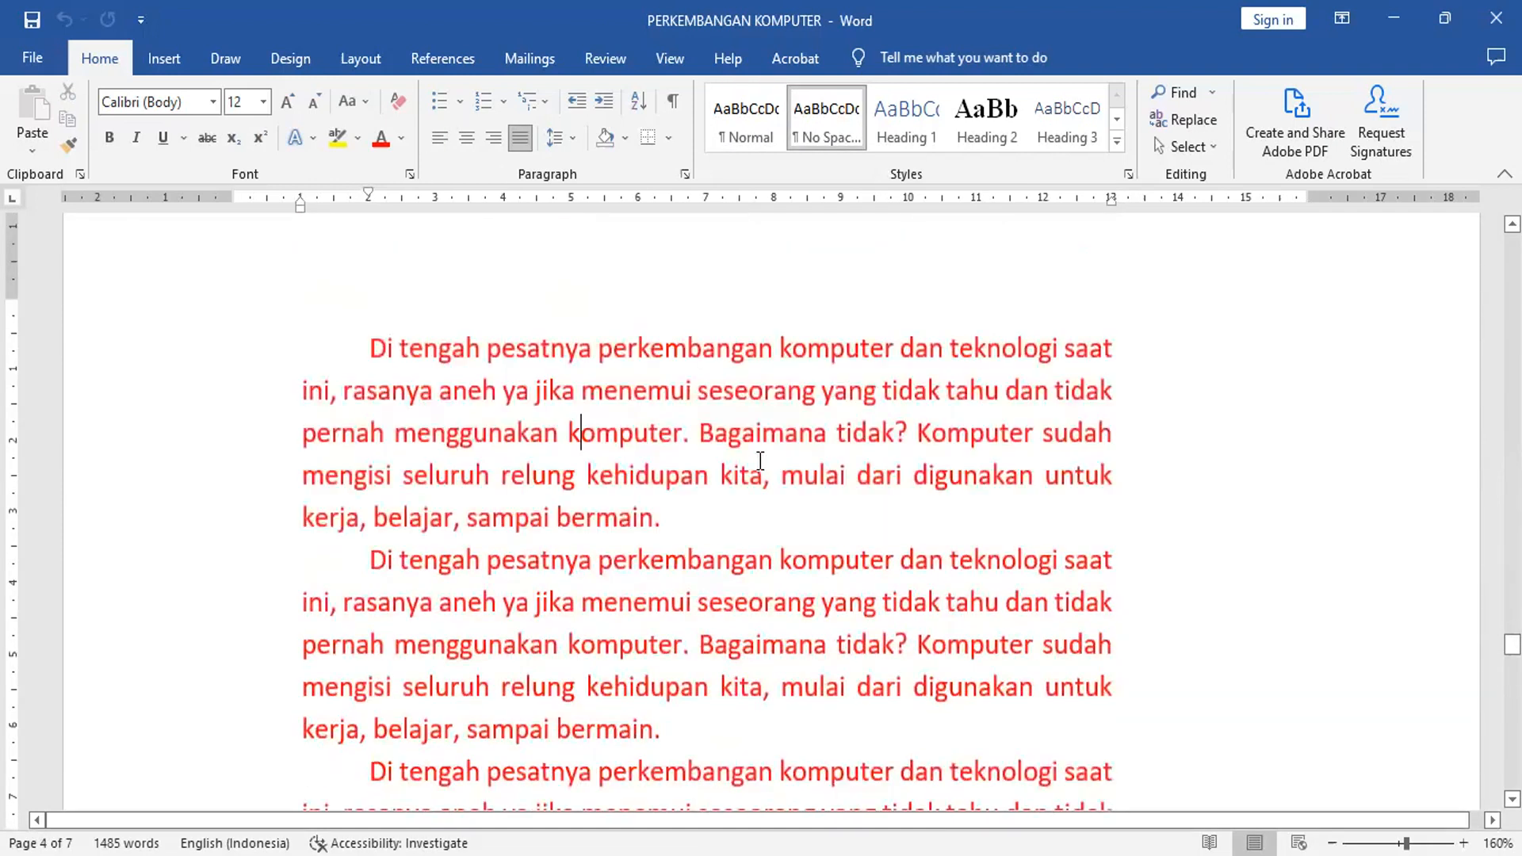
Go to the end of the document and apply the Normal style to the empty last line, with the cursor at its left margin
key("ctrl+End")
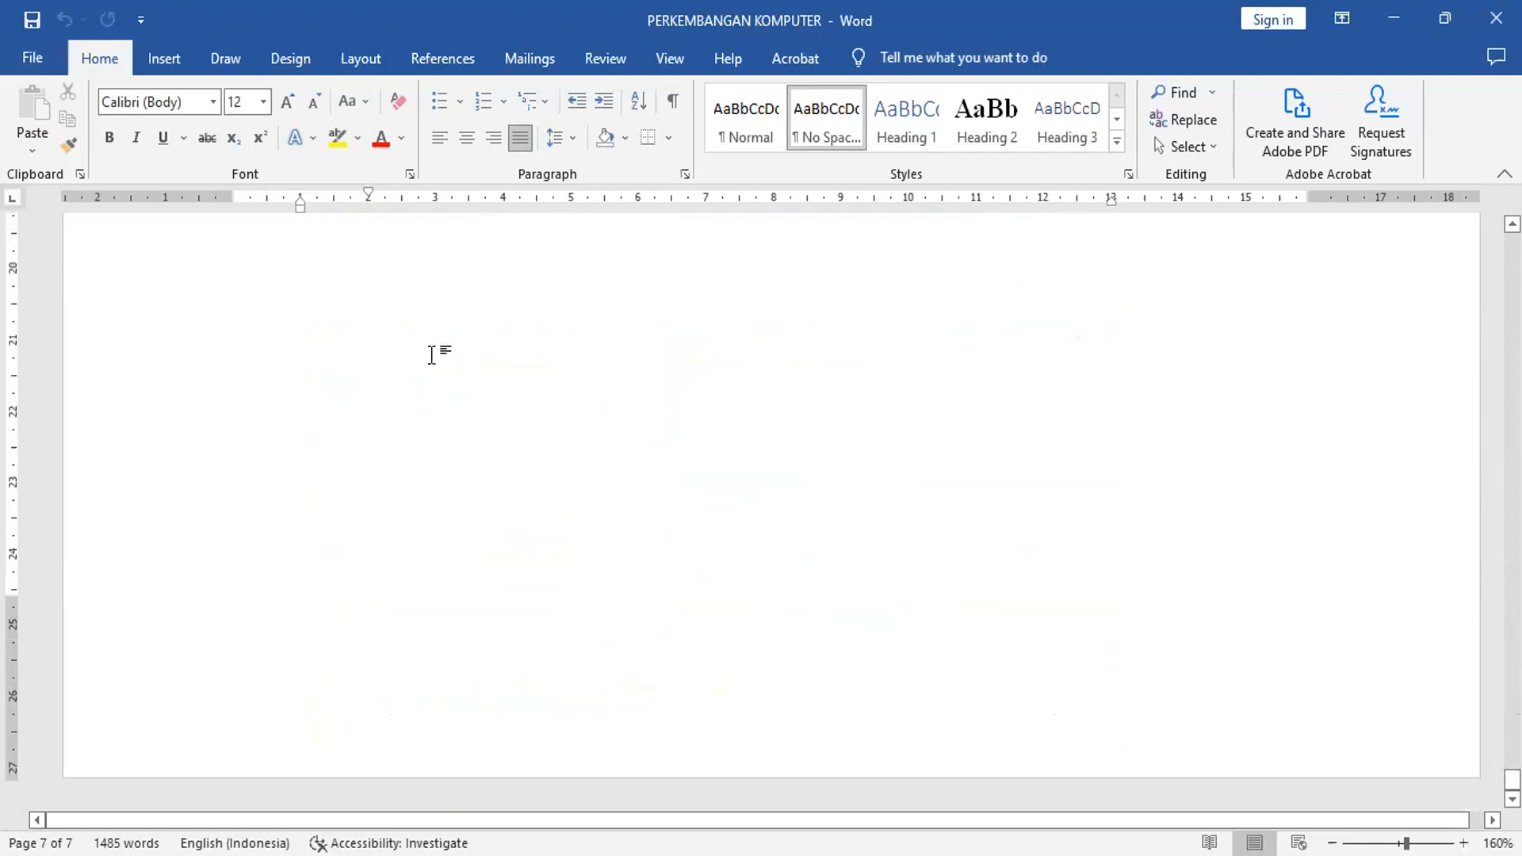
key("ctrl+shift+n")
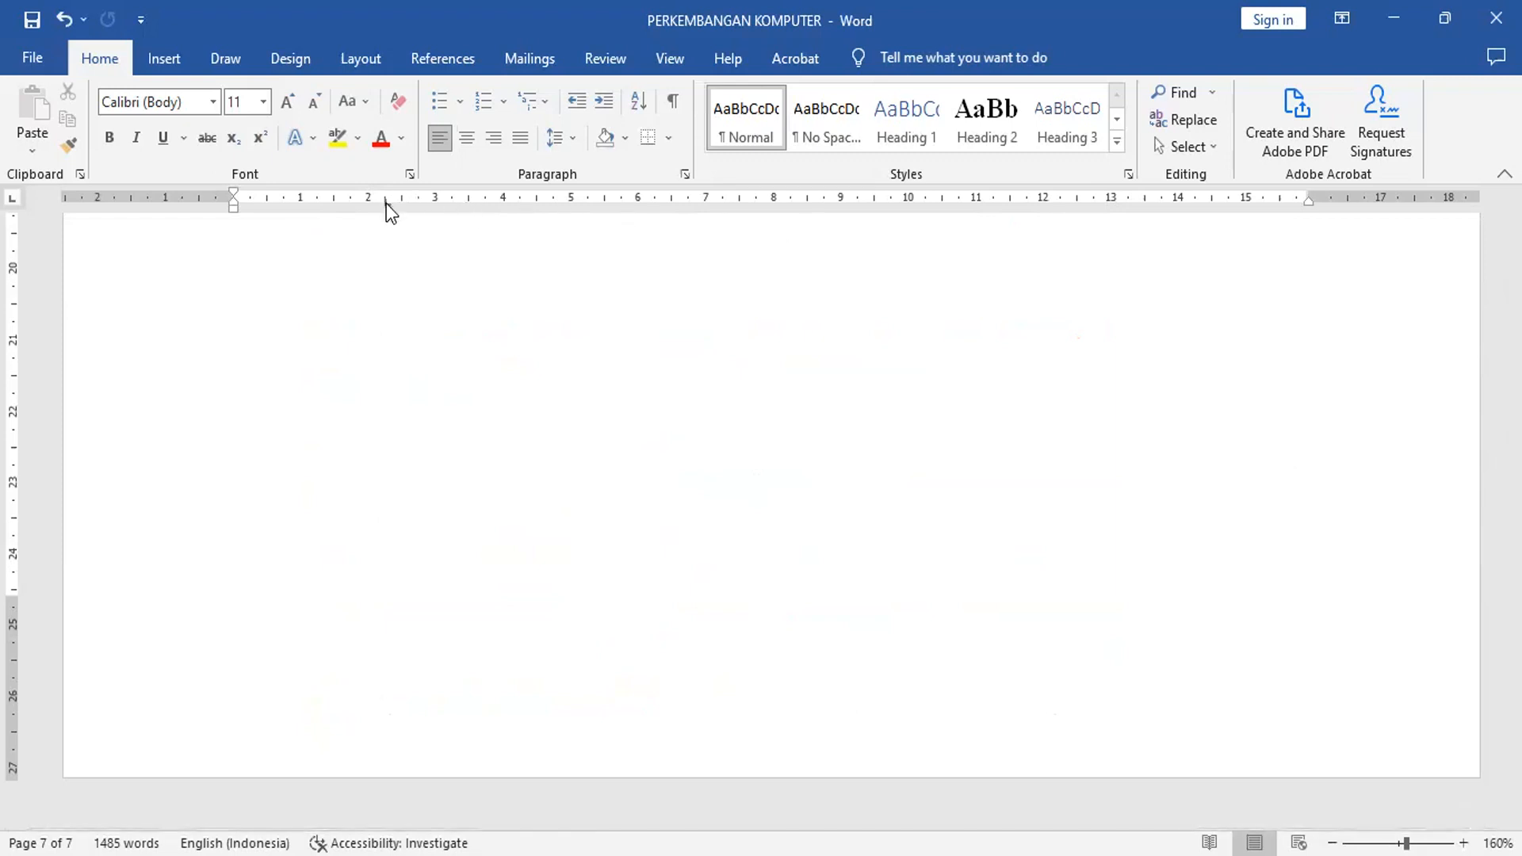
left_click_drag(386, 202, 408, 310)
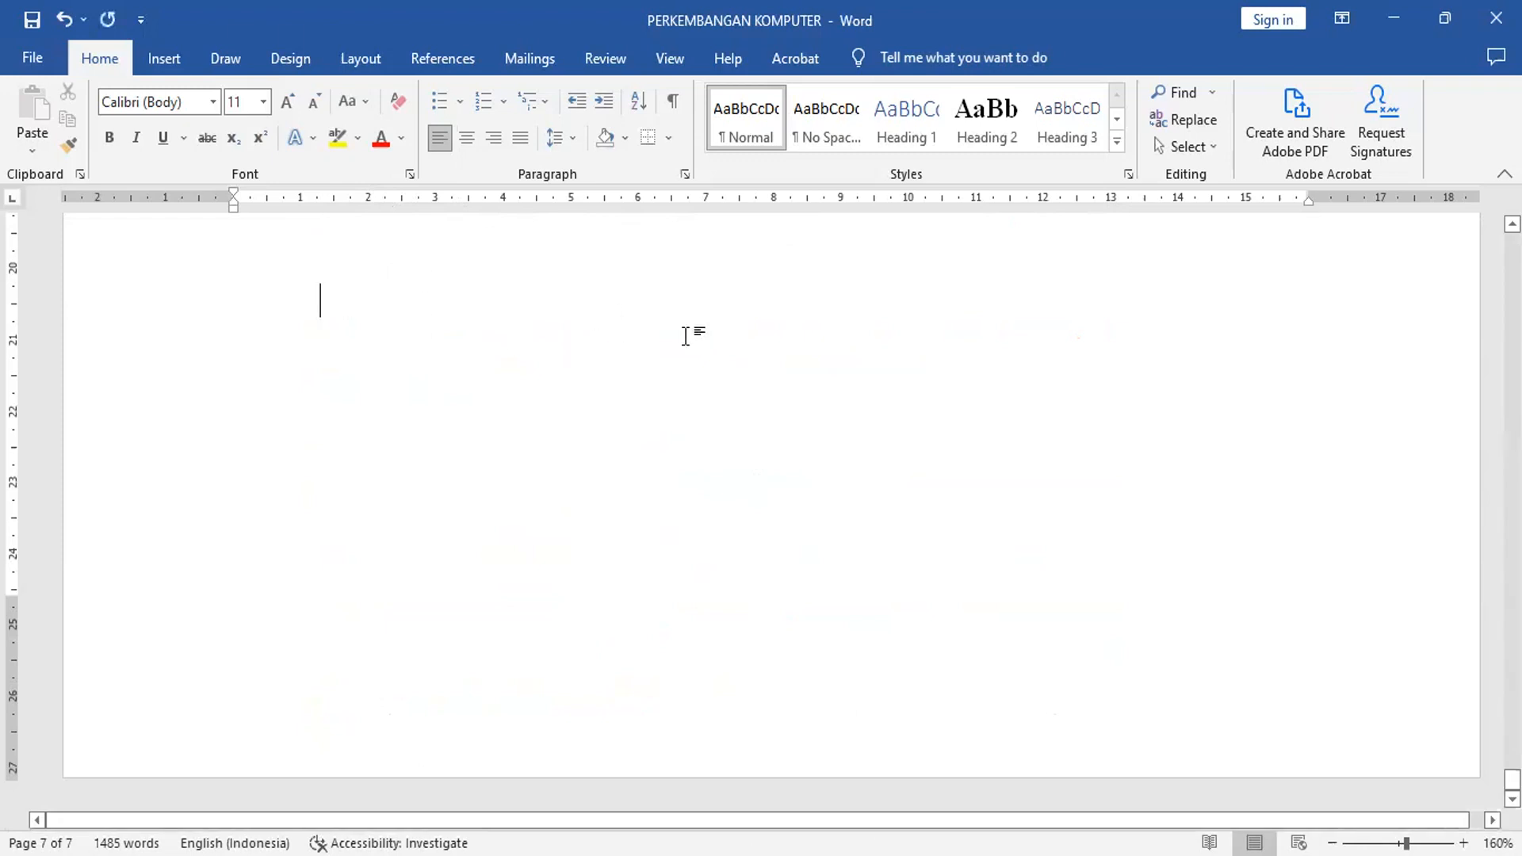
key("BackSpace")
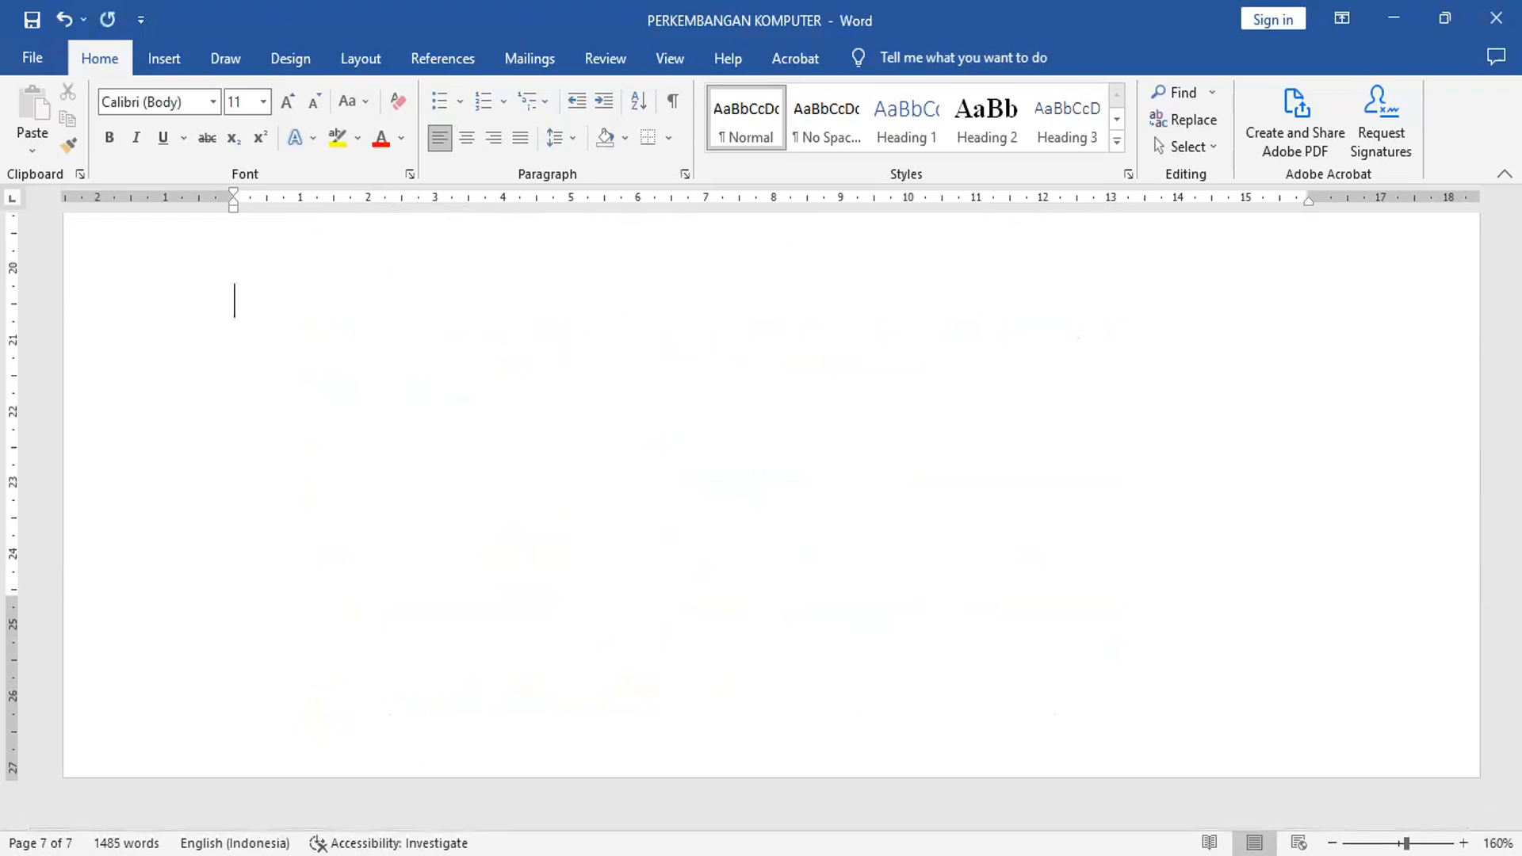
type("ABCDEFGHIJK")
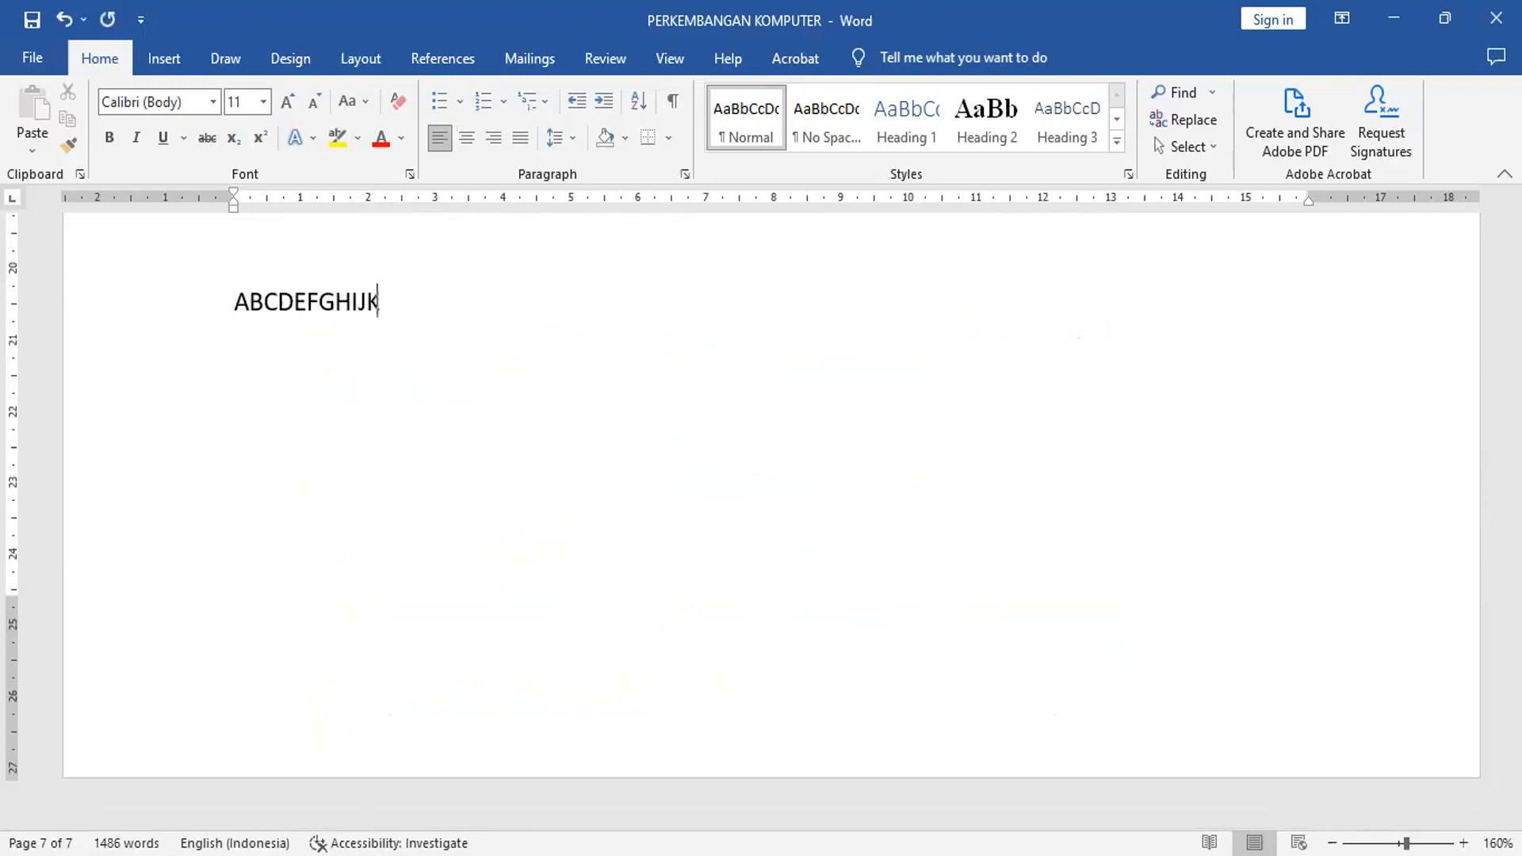
type("LMNOPQR")
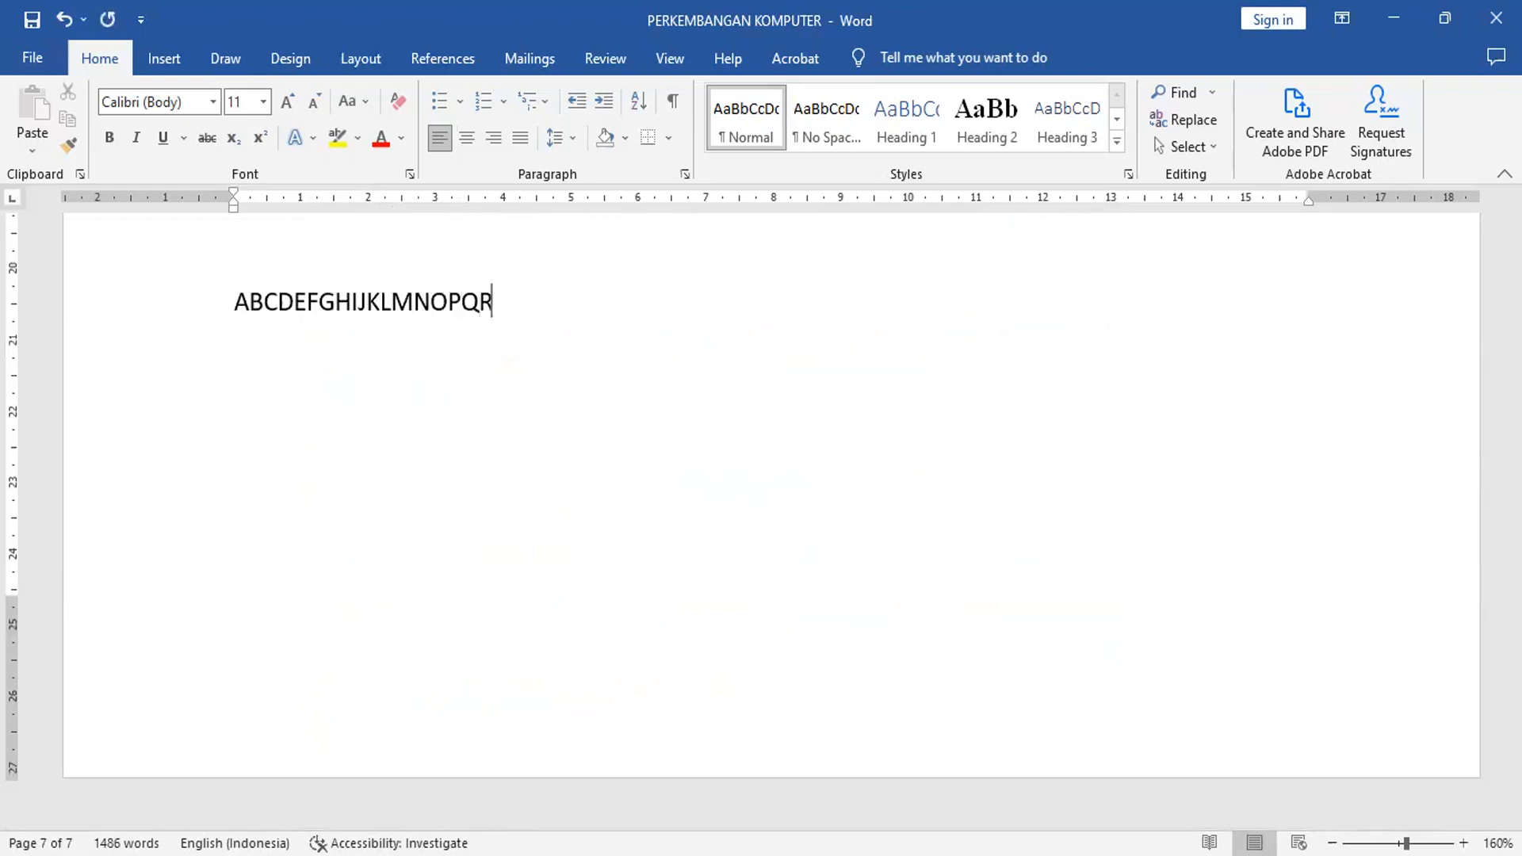
type("STUVWXYZ.,")
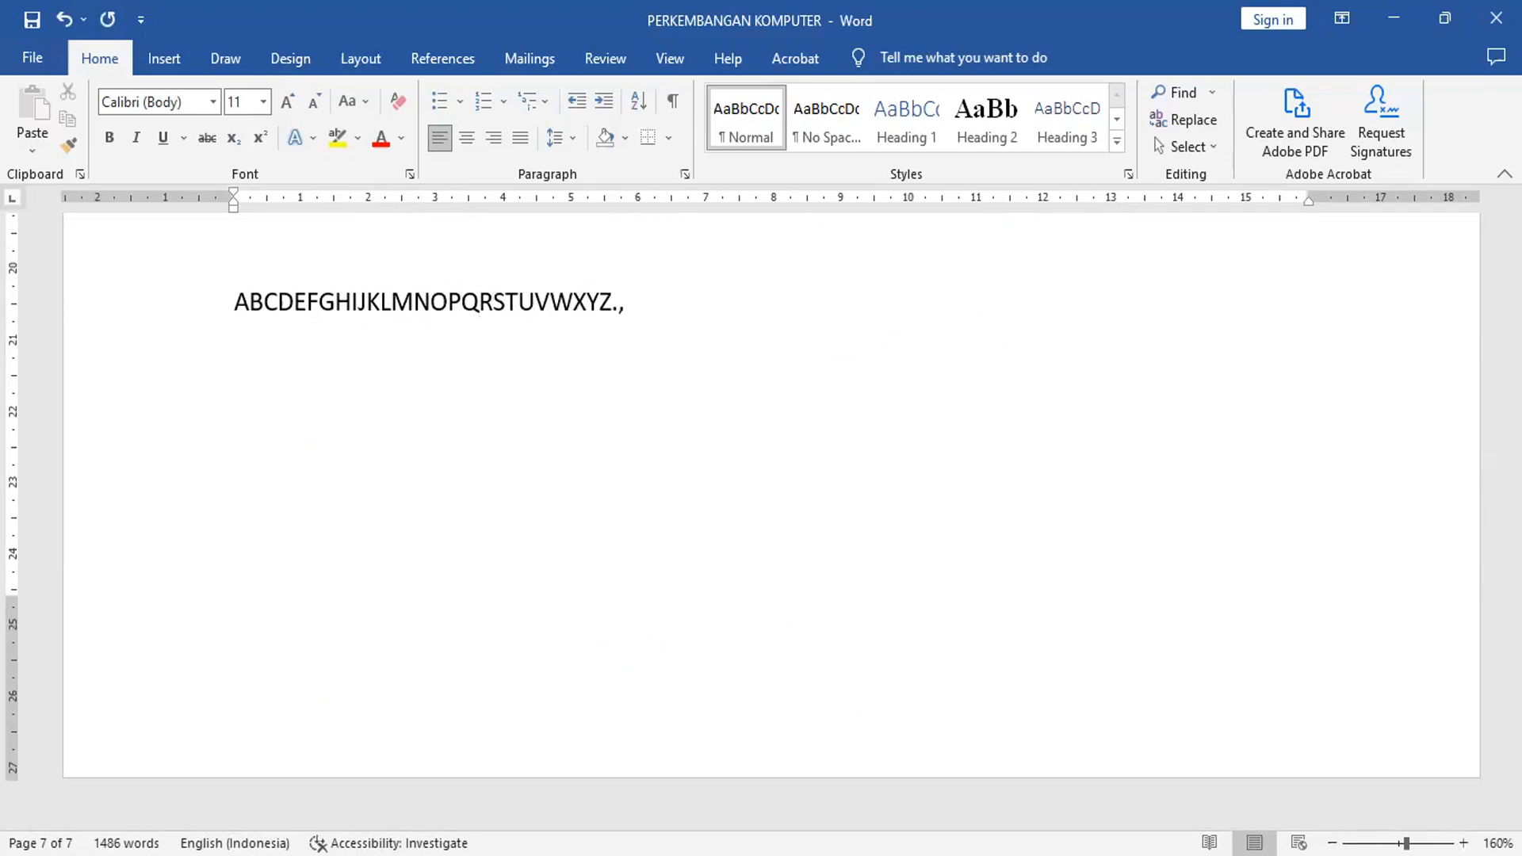
type(" 012345")
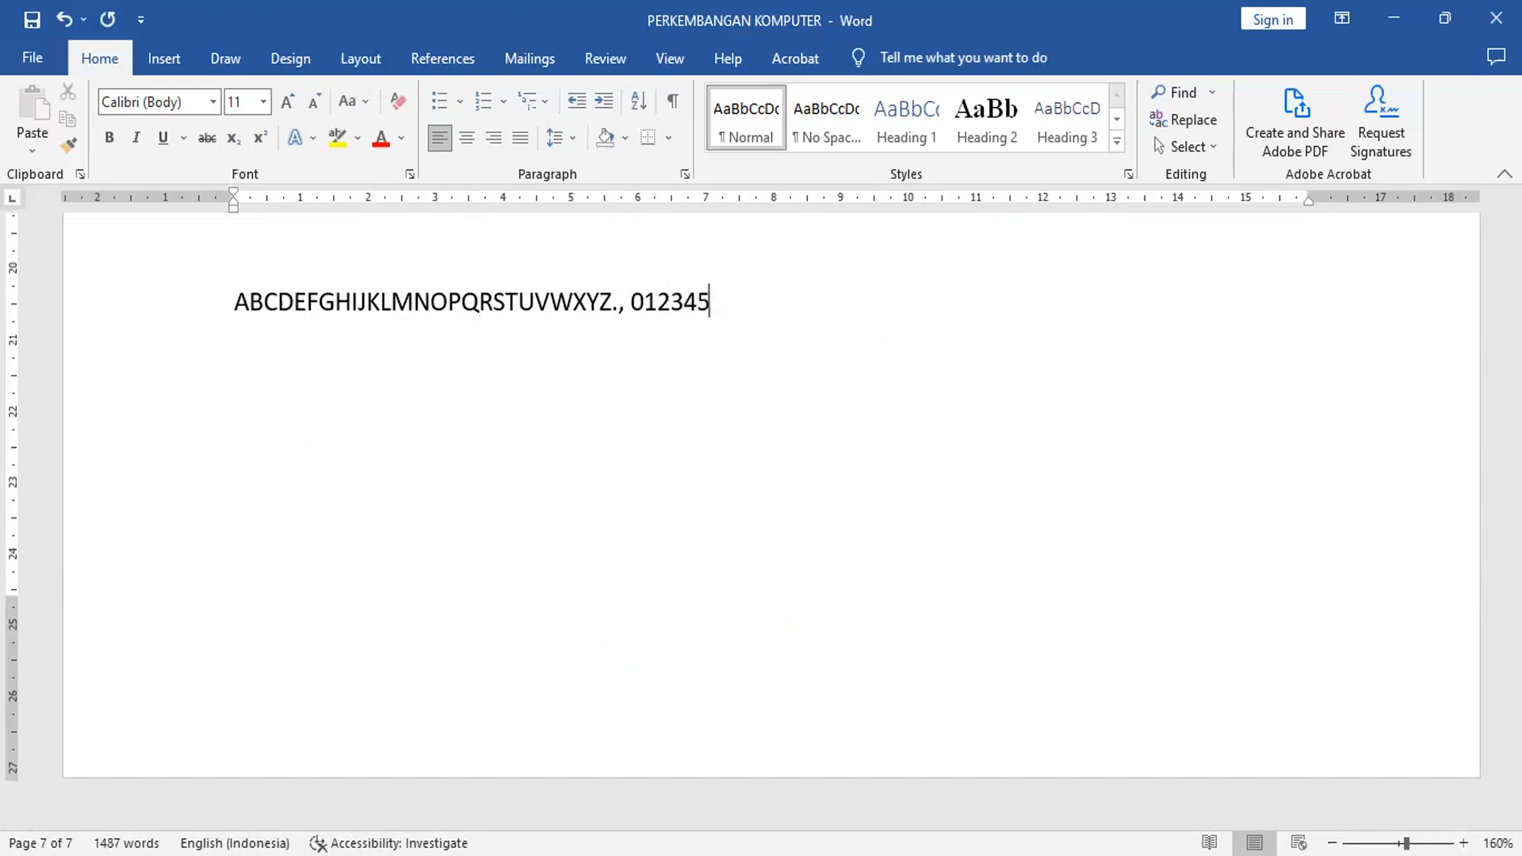
type("6789")
key("Return")
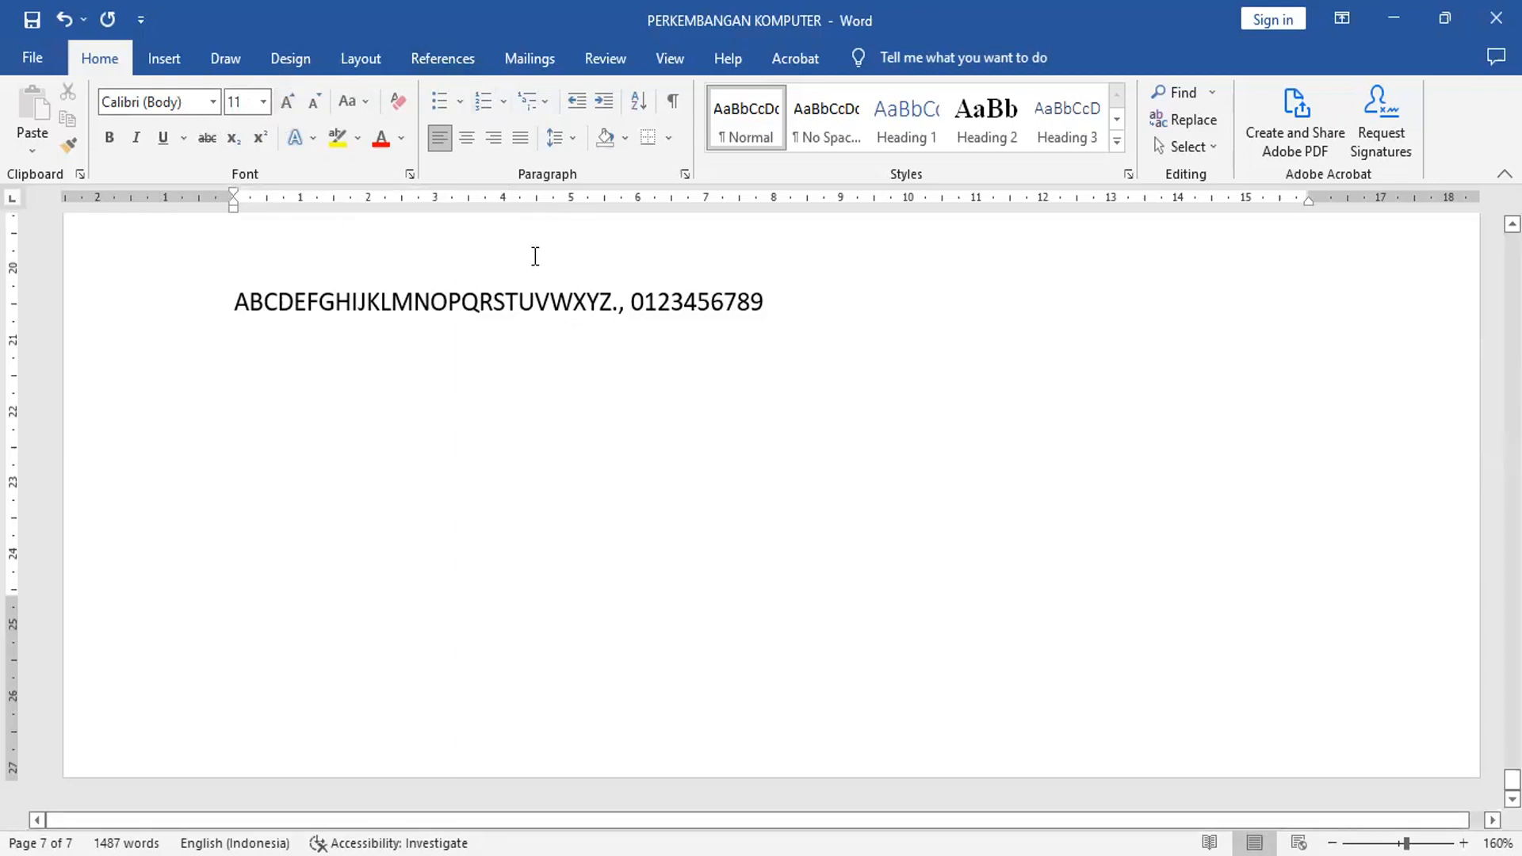
left_click(214, 102)
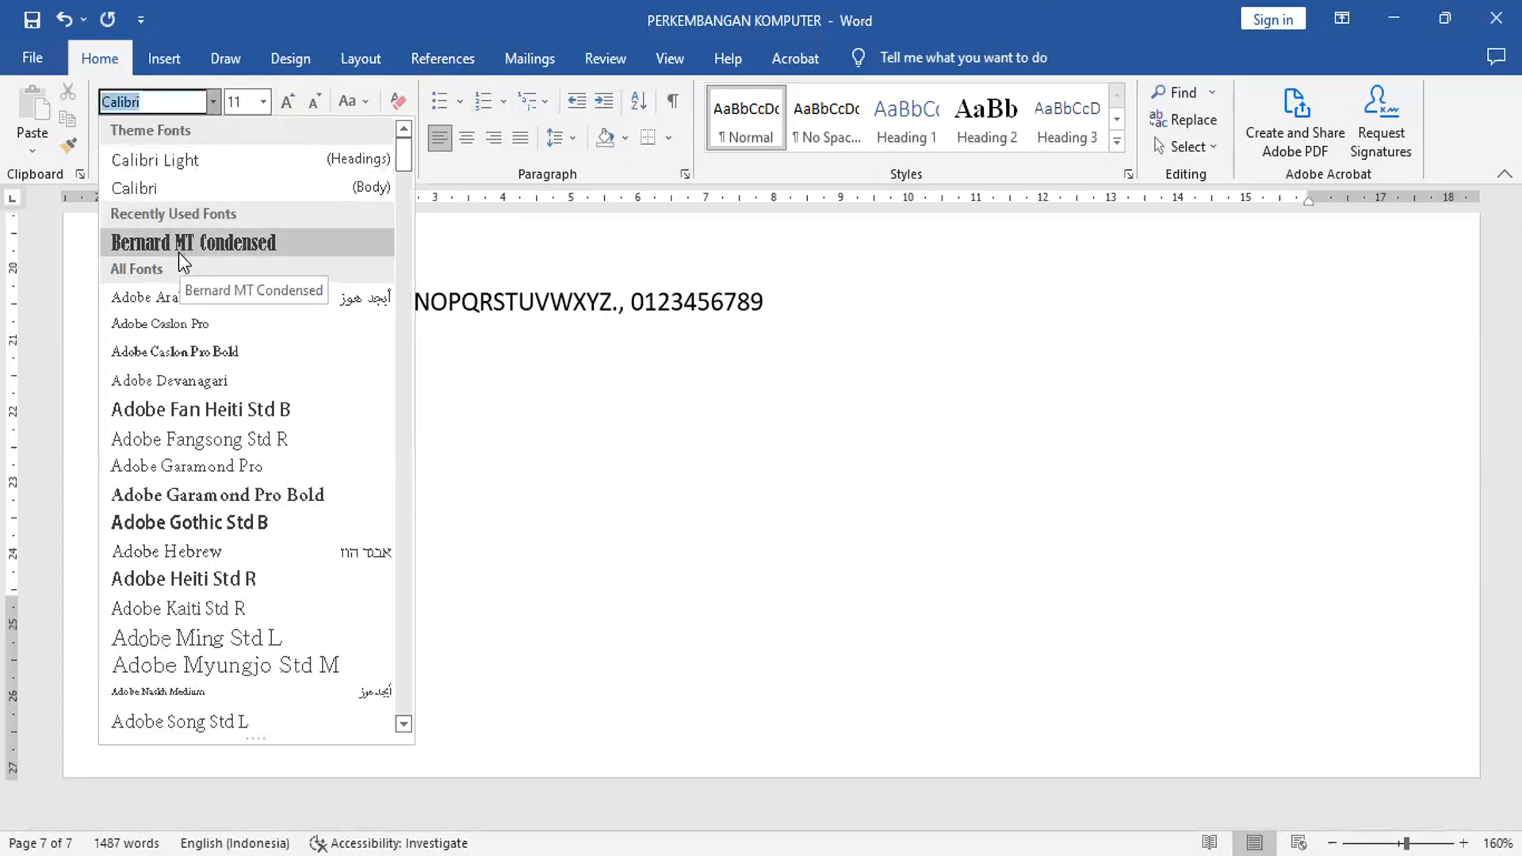
left_click(298, 240)
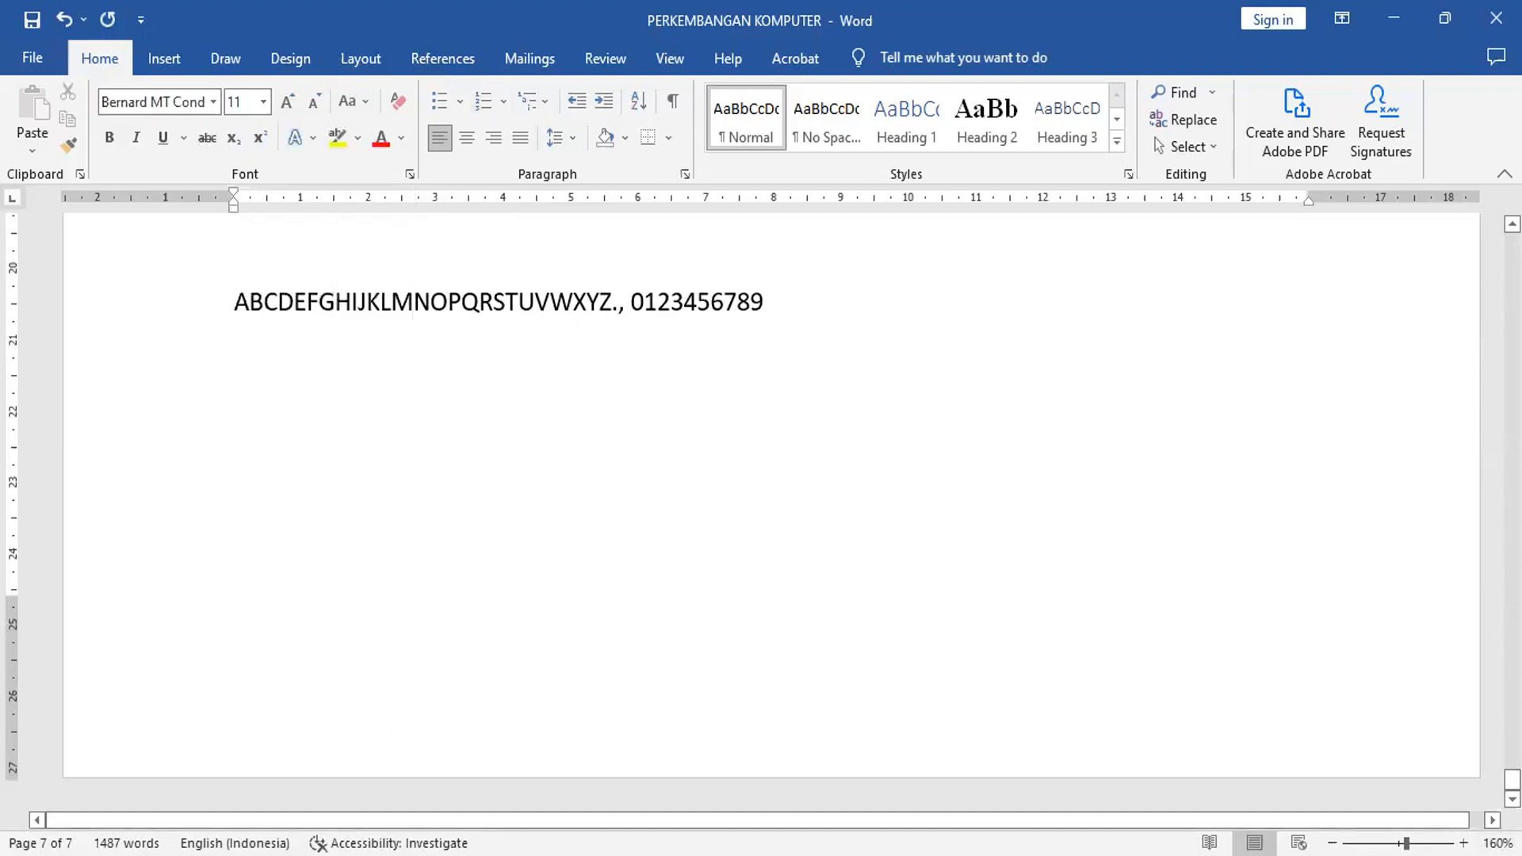
key("Return")
type("ABCDEFGHIJKLMN")
key("BackSpace")
type("MNO")
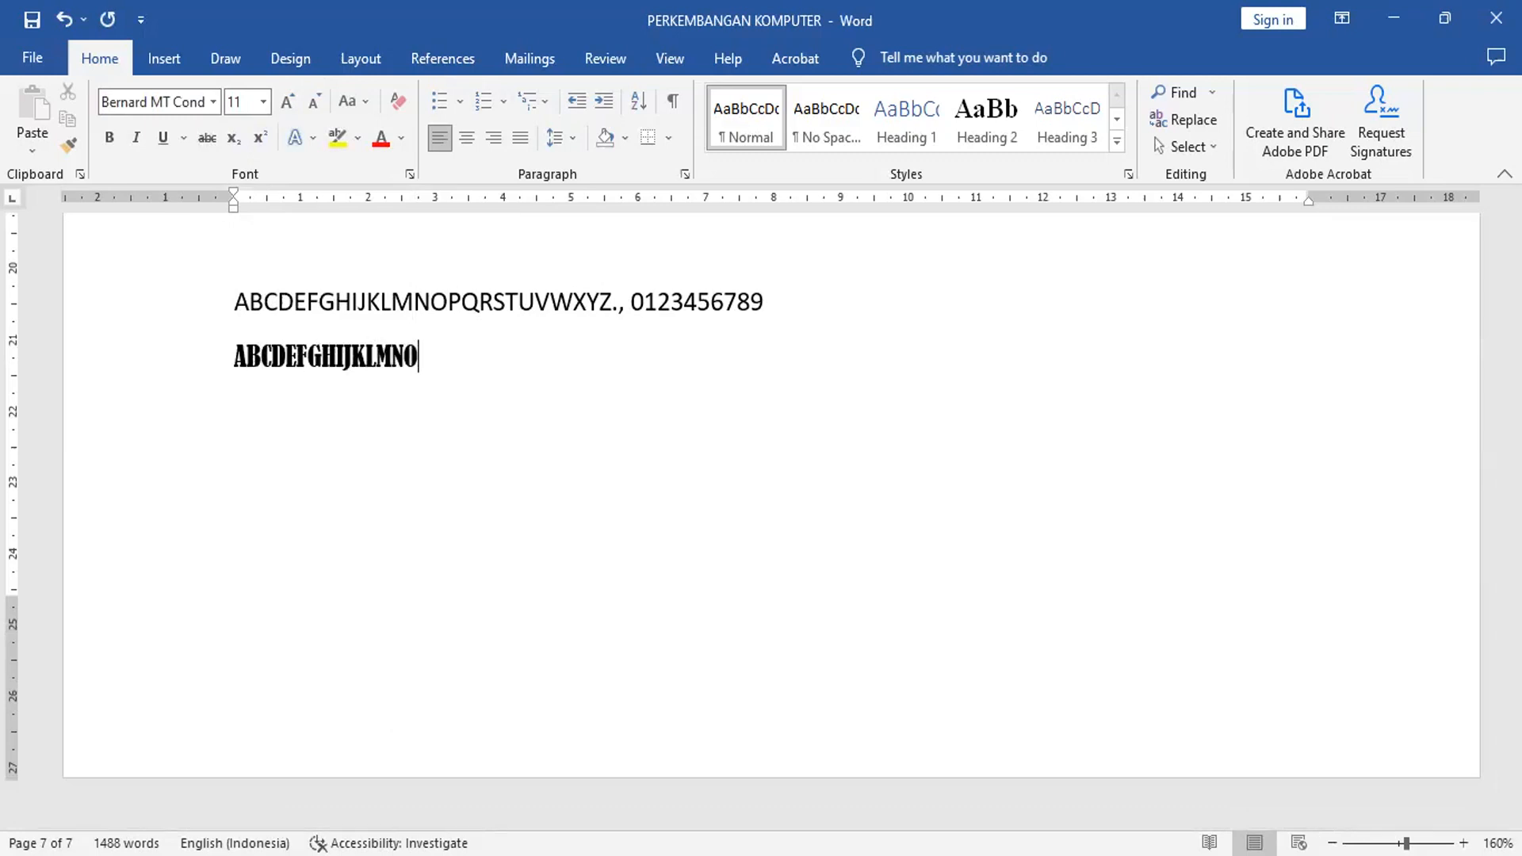
type("PQRSTUVW")
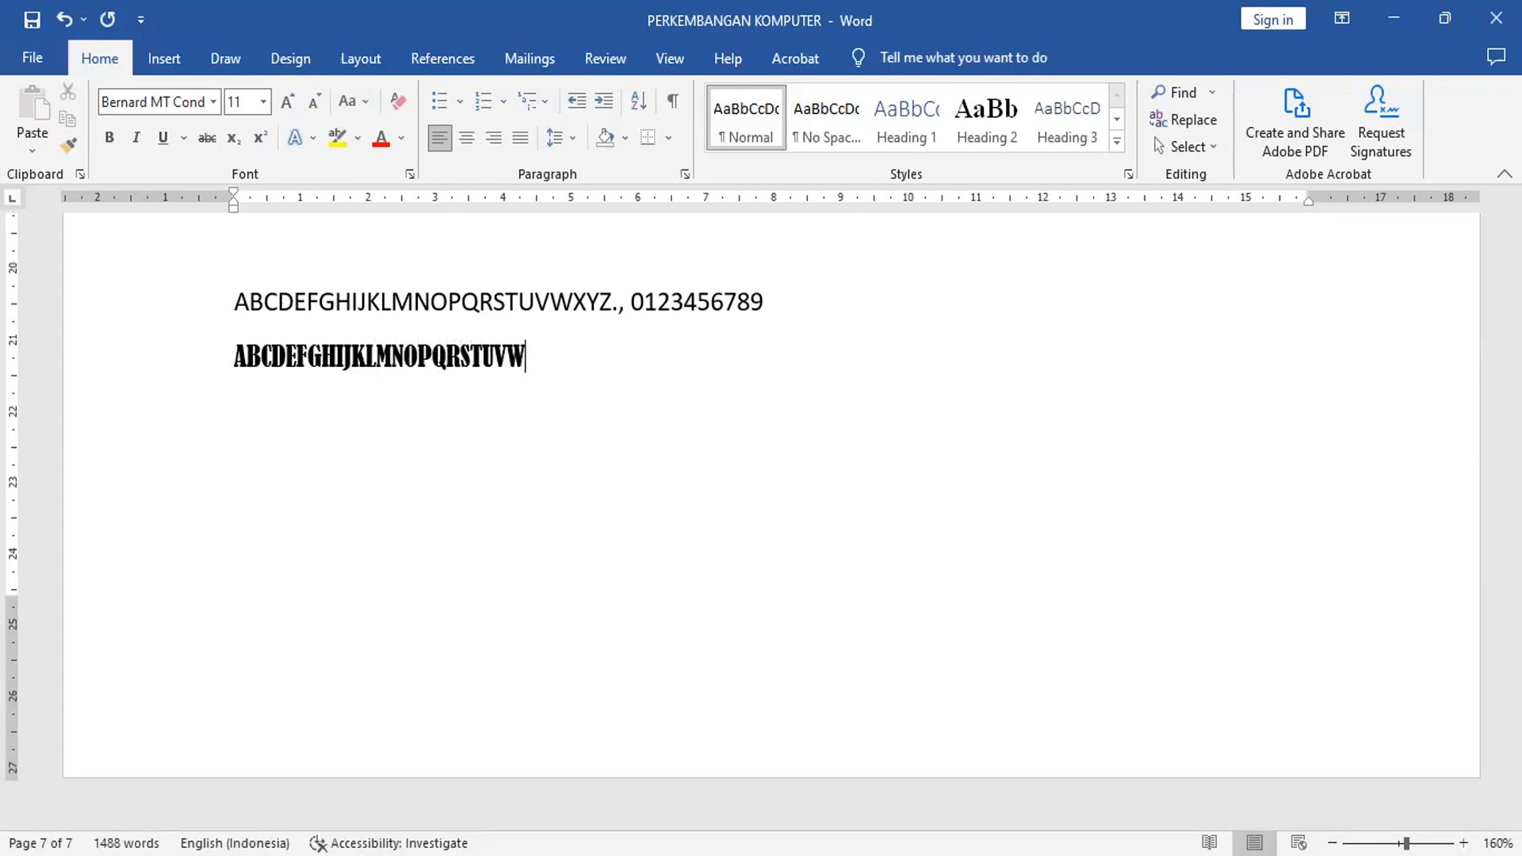
type("XYZ., 0")
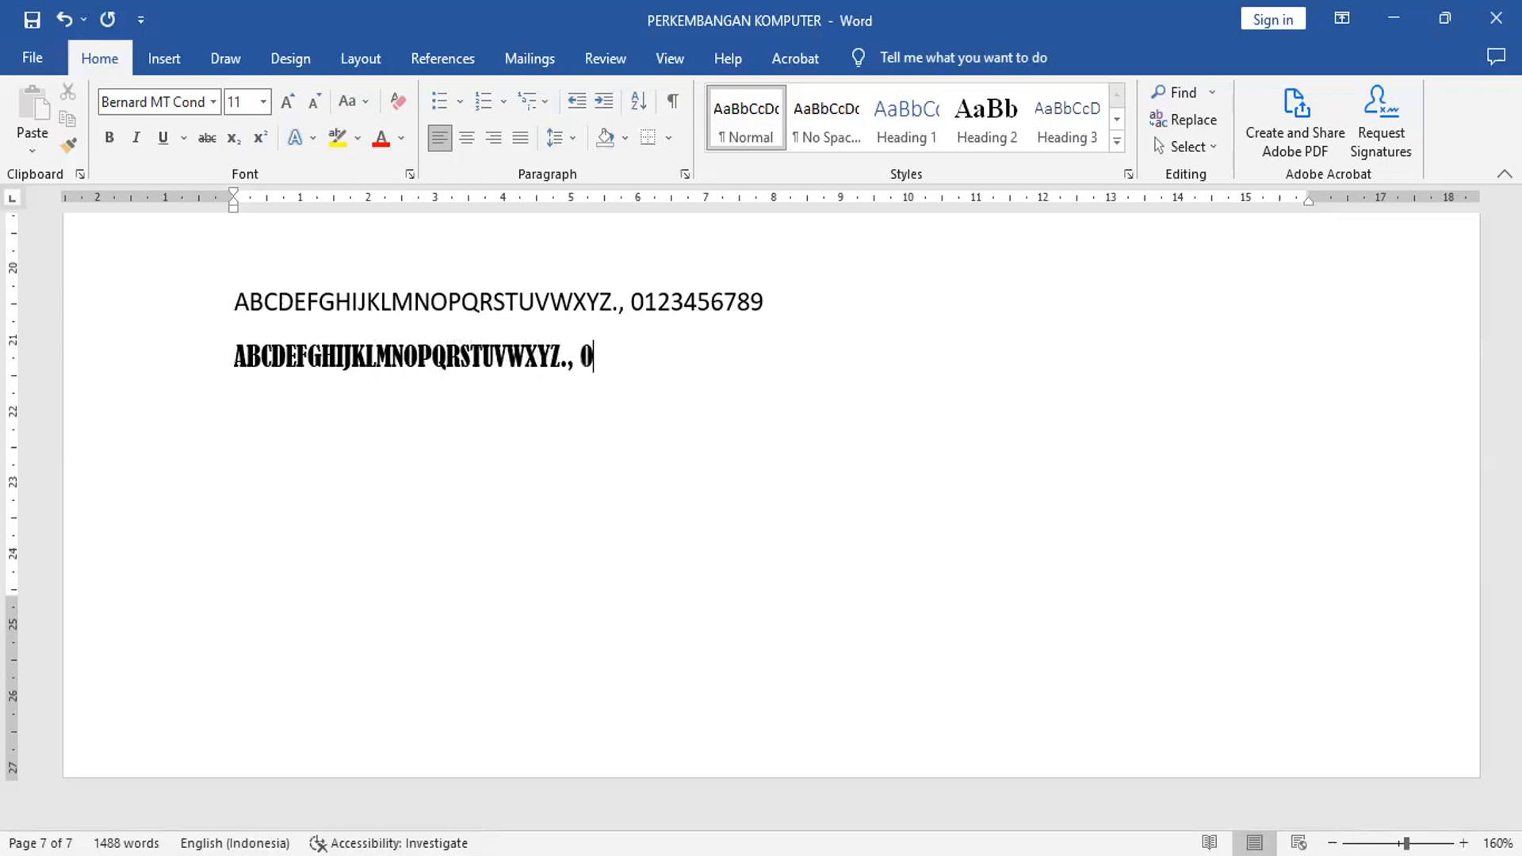
type("123456789")
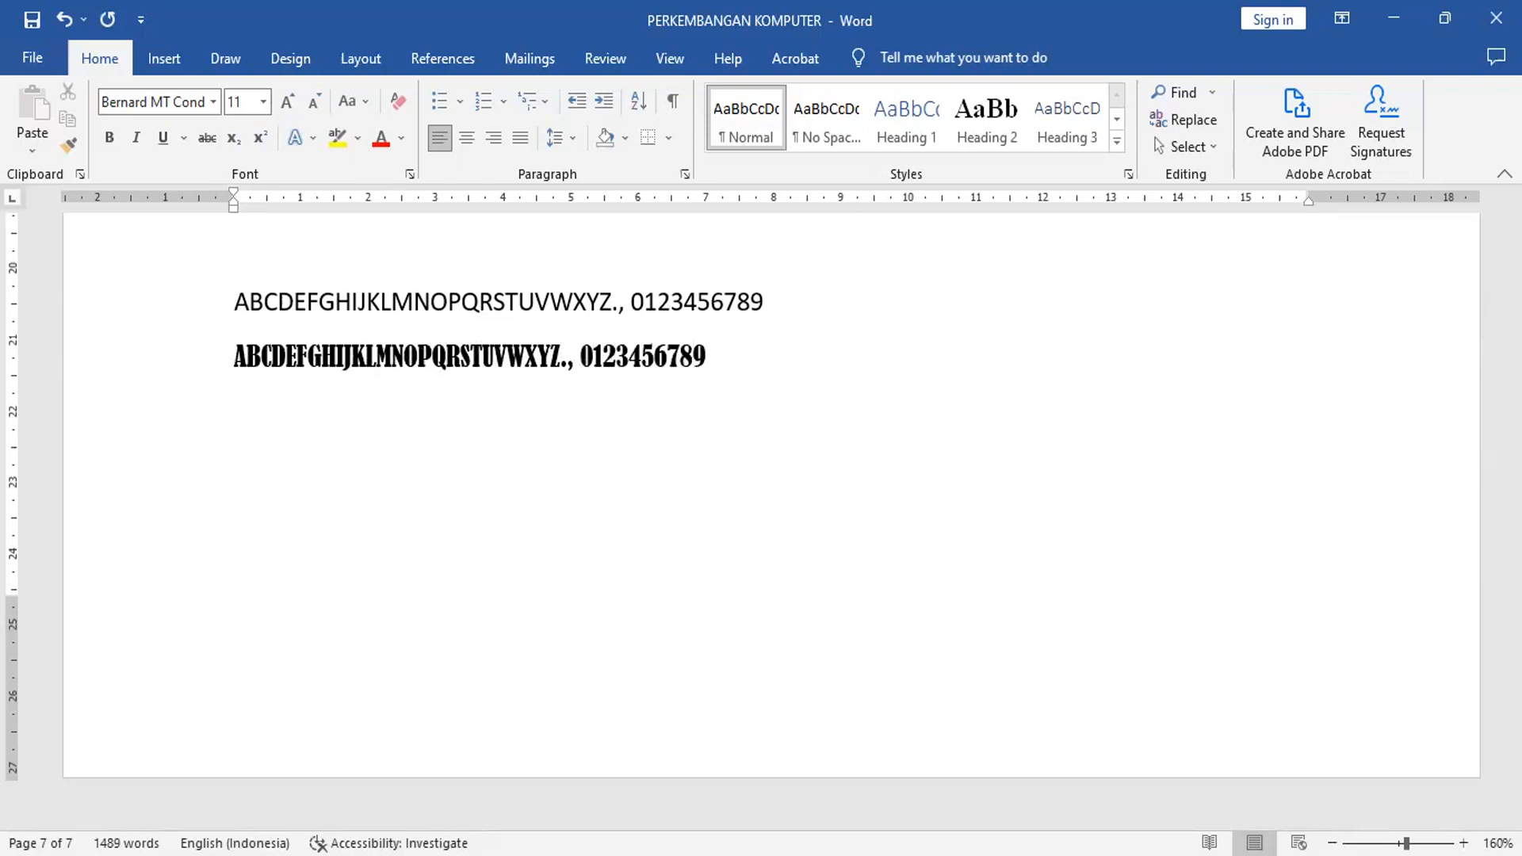
key("Return")
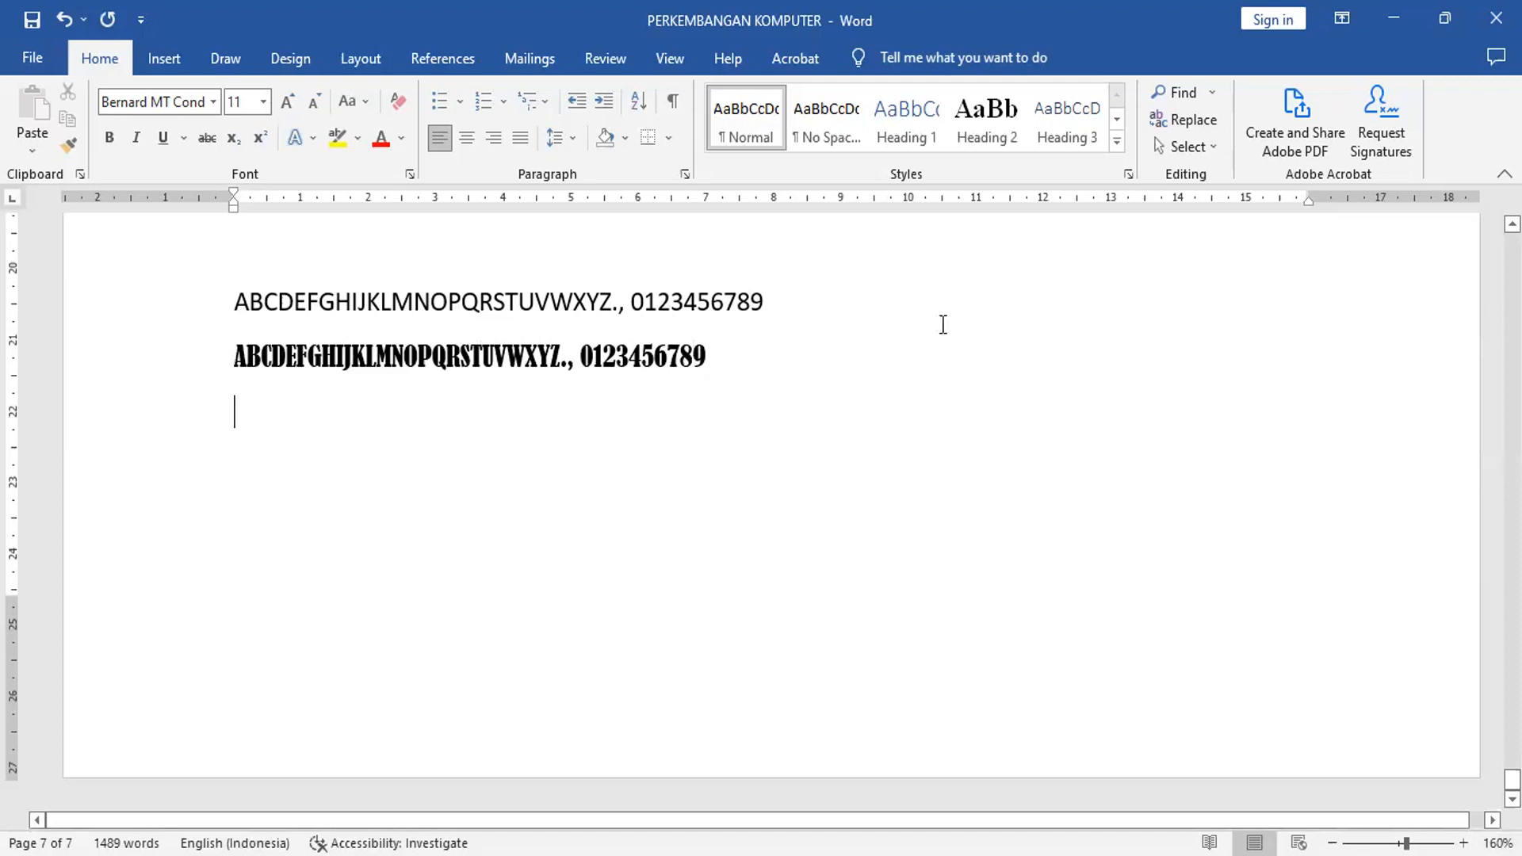
Set the empty line's font to Adobe Gothic Std B at size 22 with the standard red font colour
left_click(213, 103)
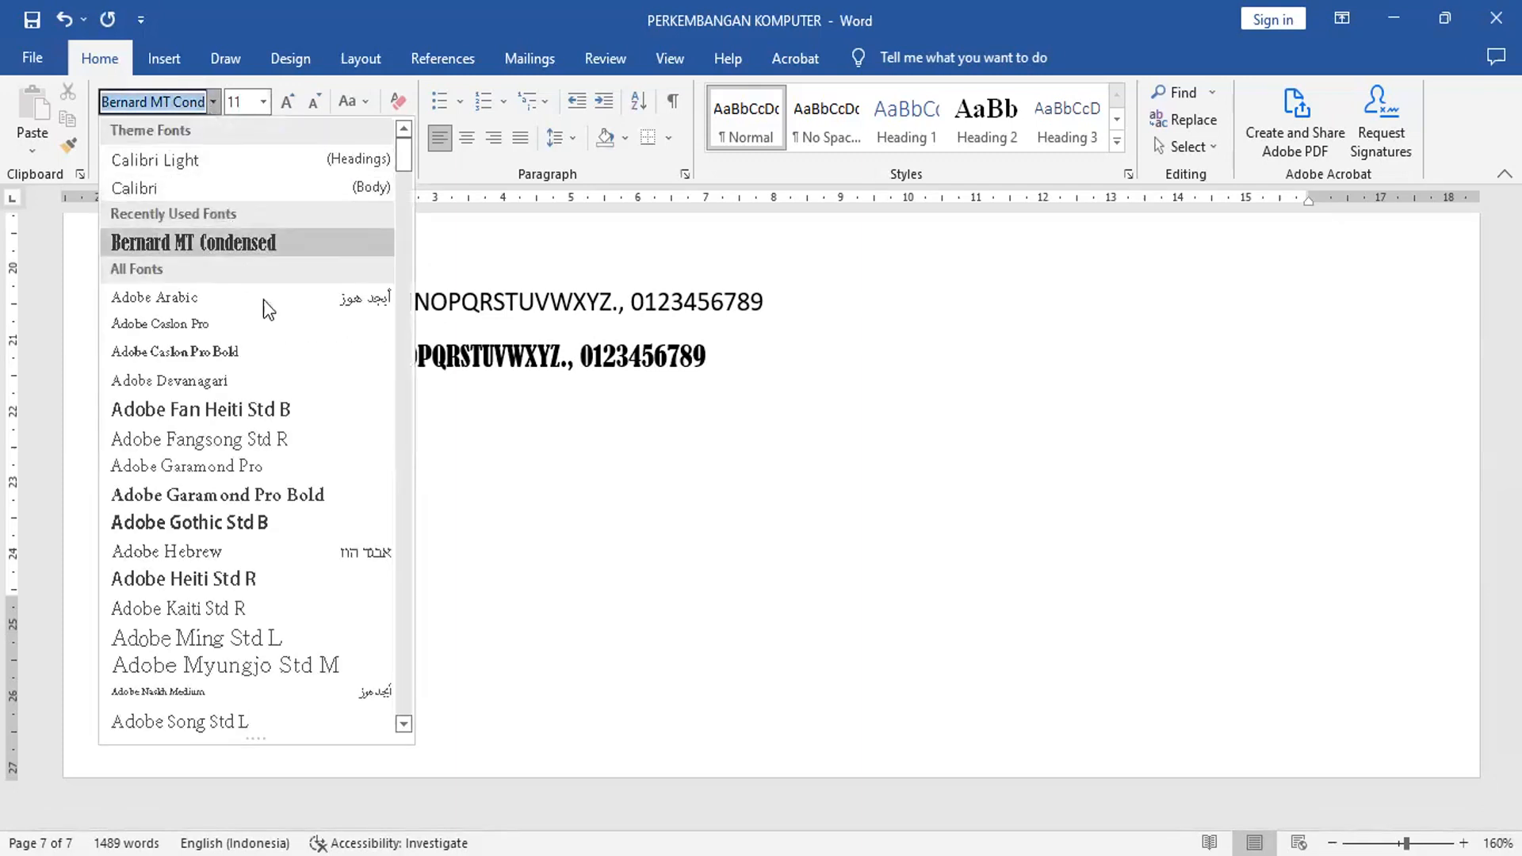
left_click(272, 526)
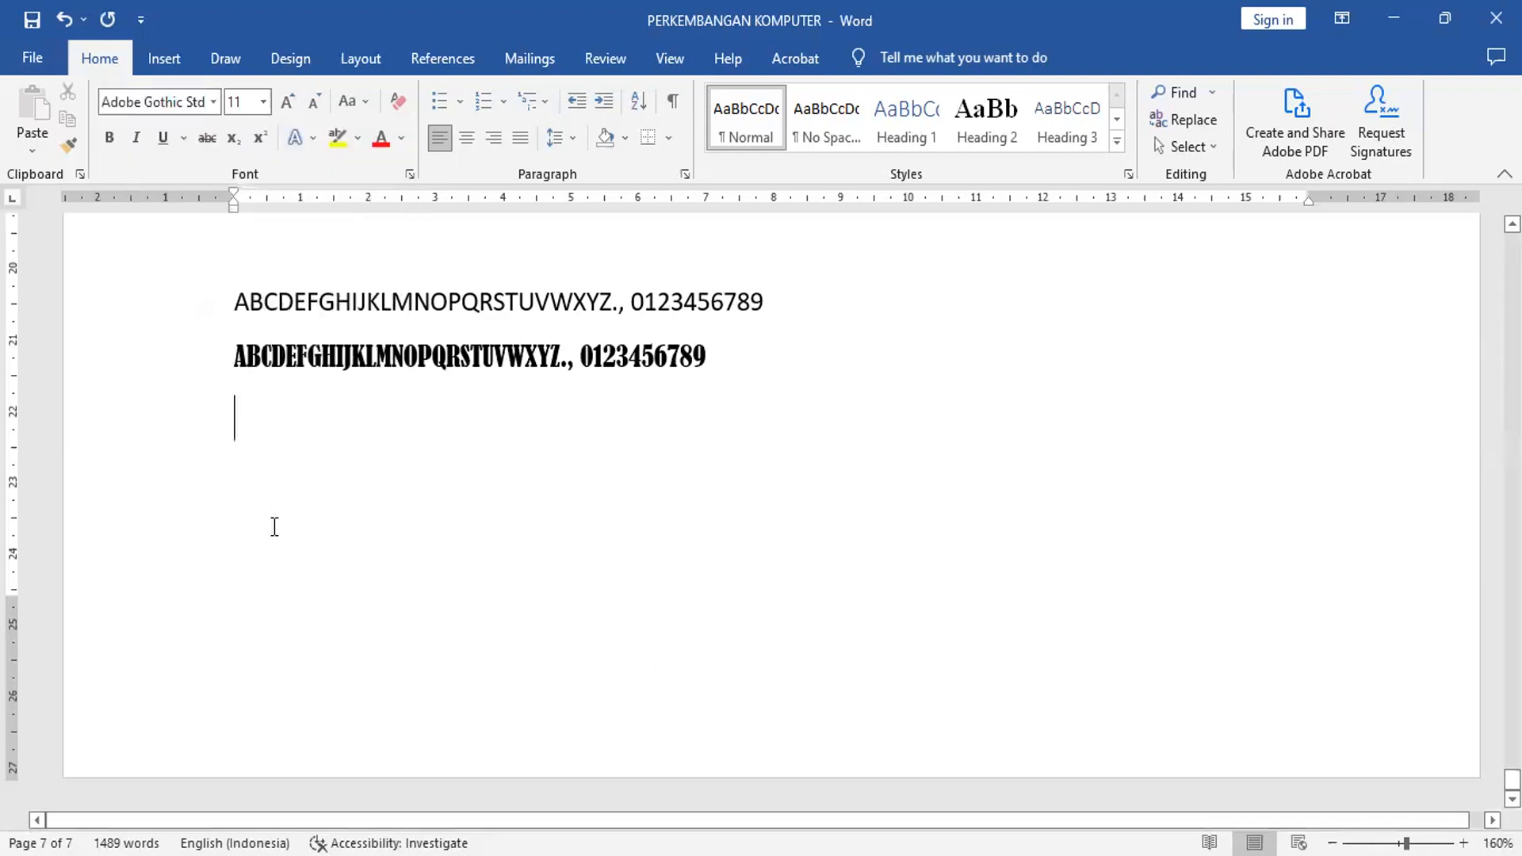
left_click(263, 101)
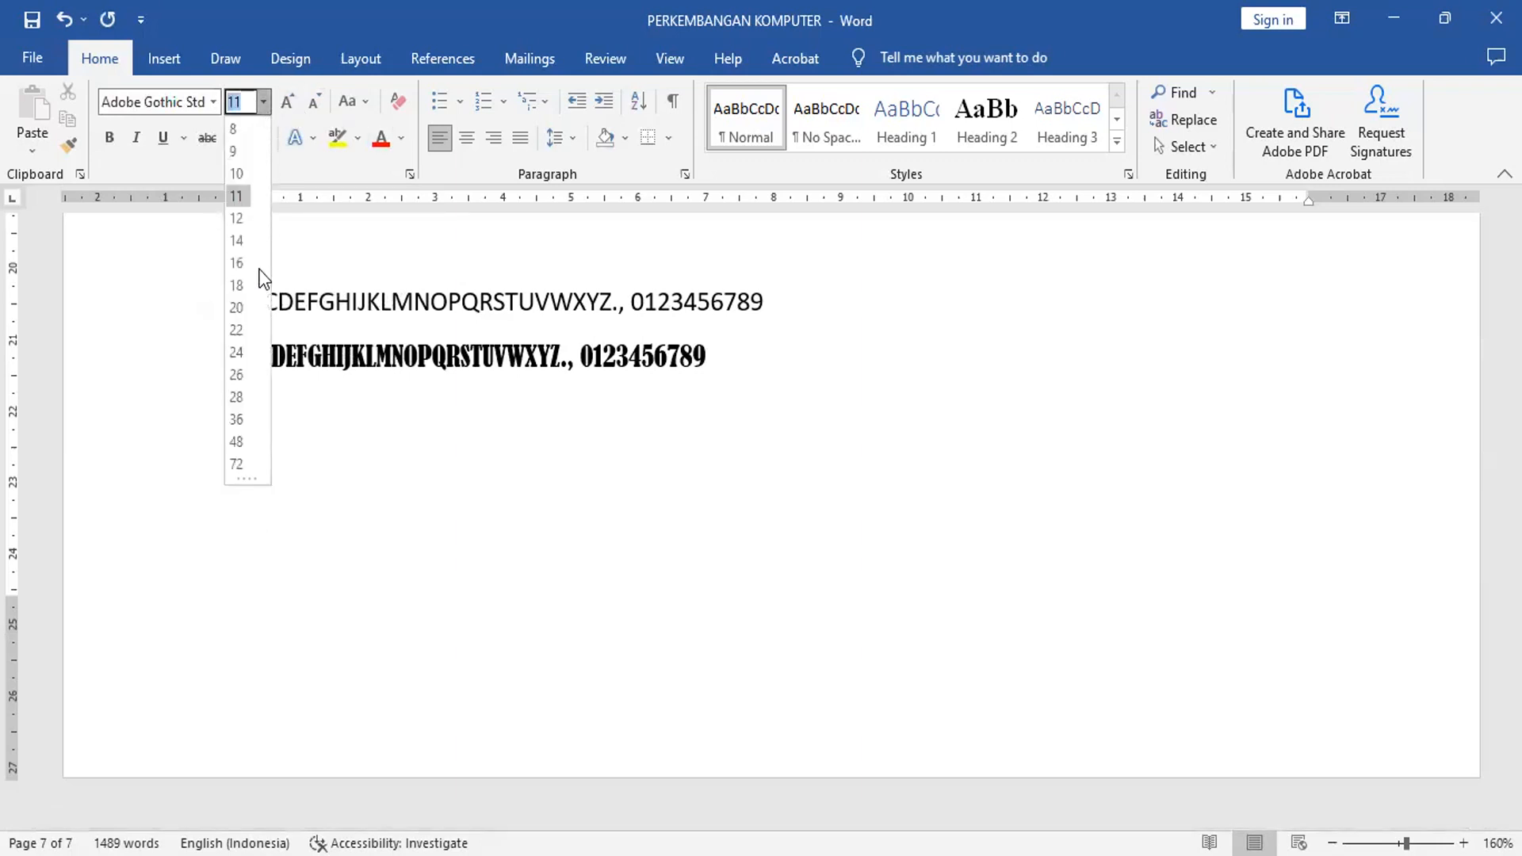
left_click(236, 330)
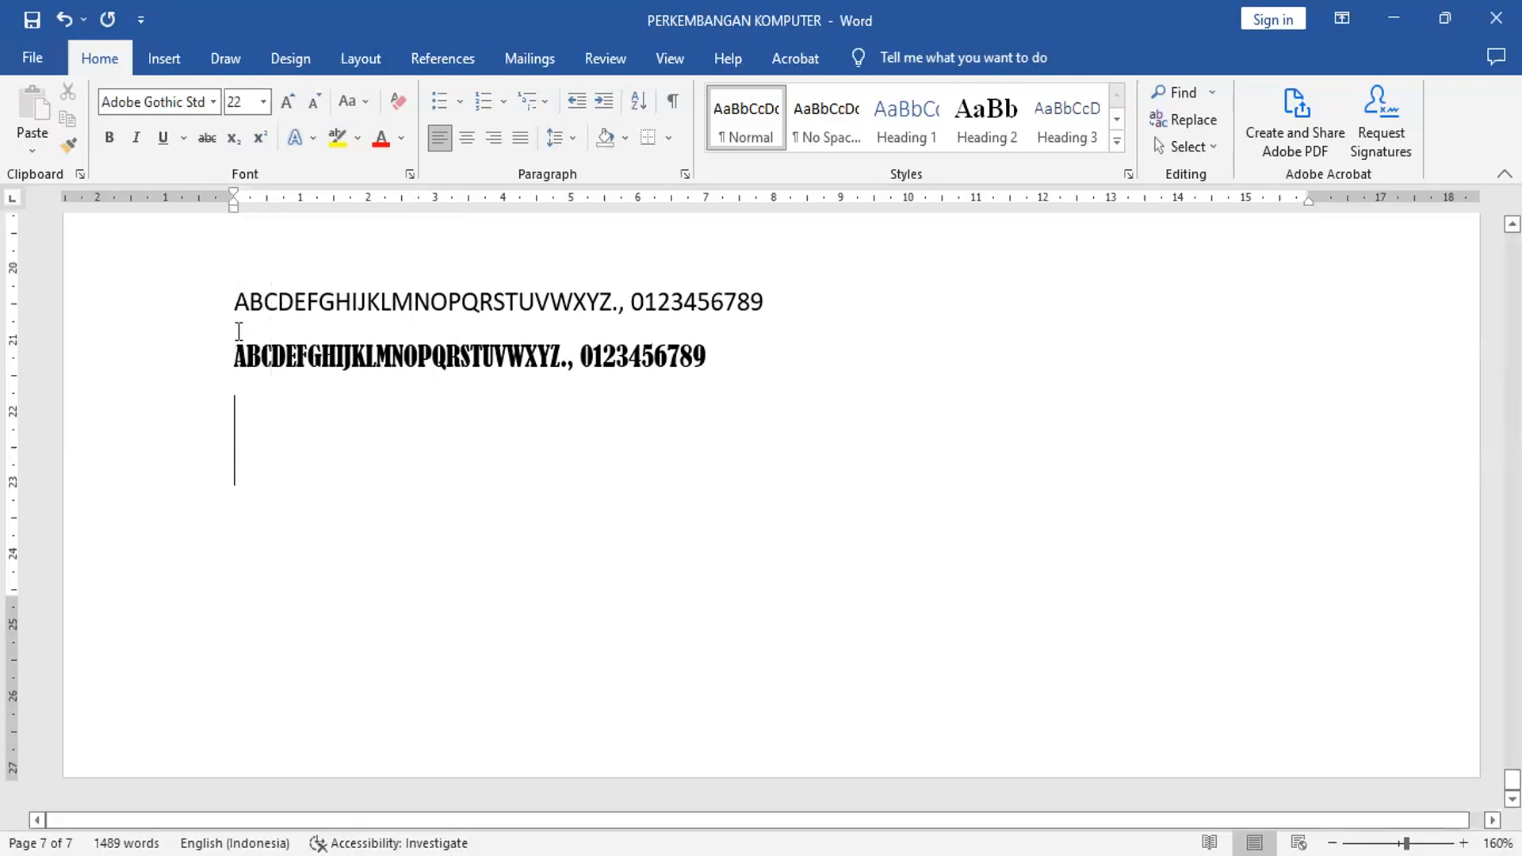
left_click(403, 136)
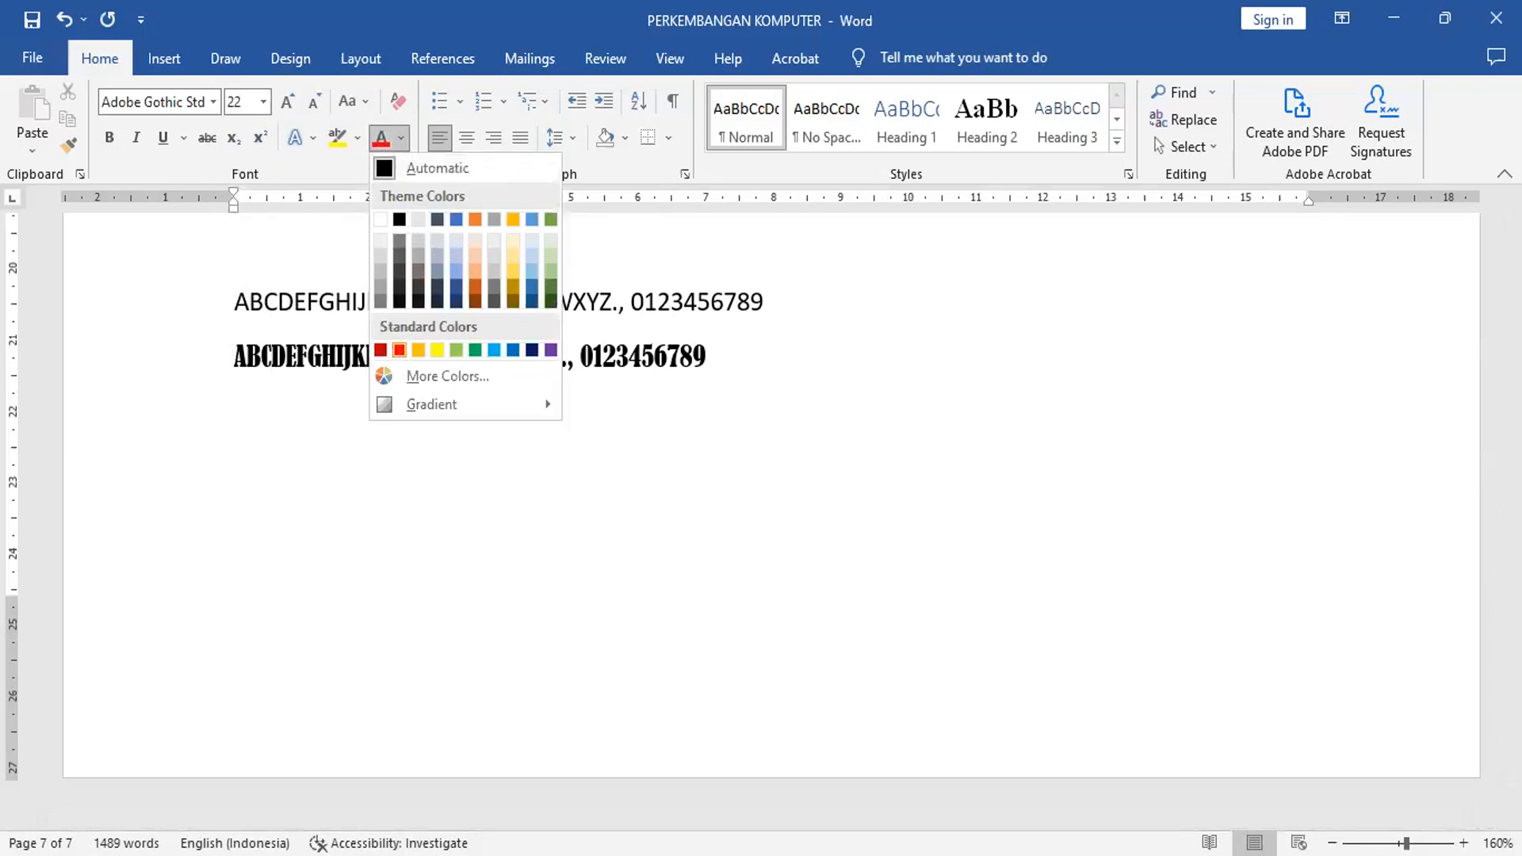
left_click(399, 349)
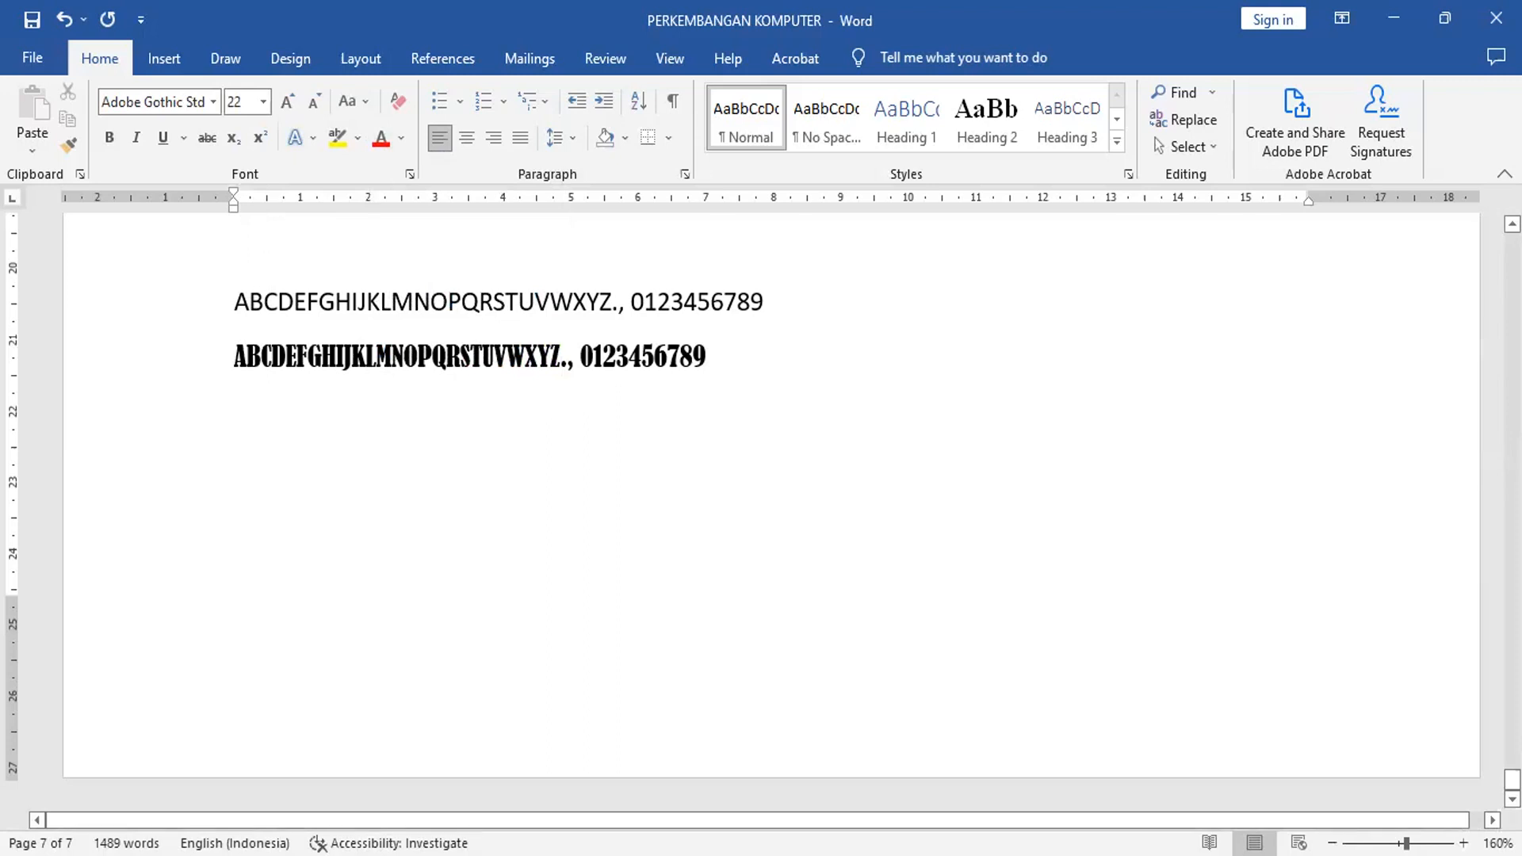
type("ABC")
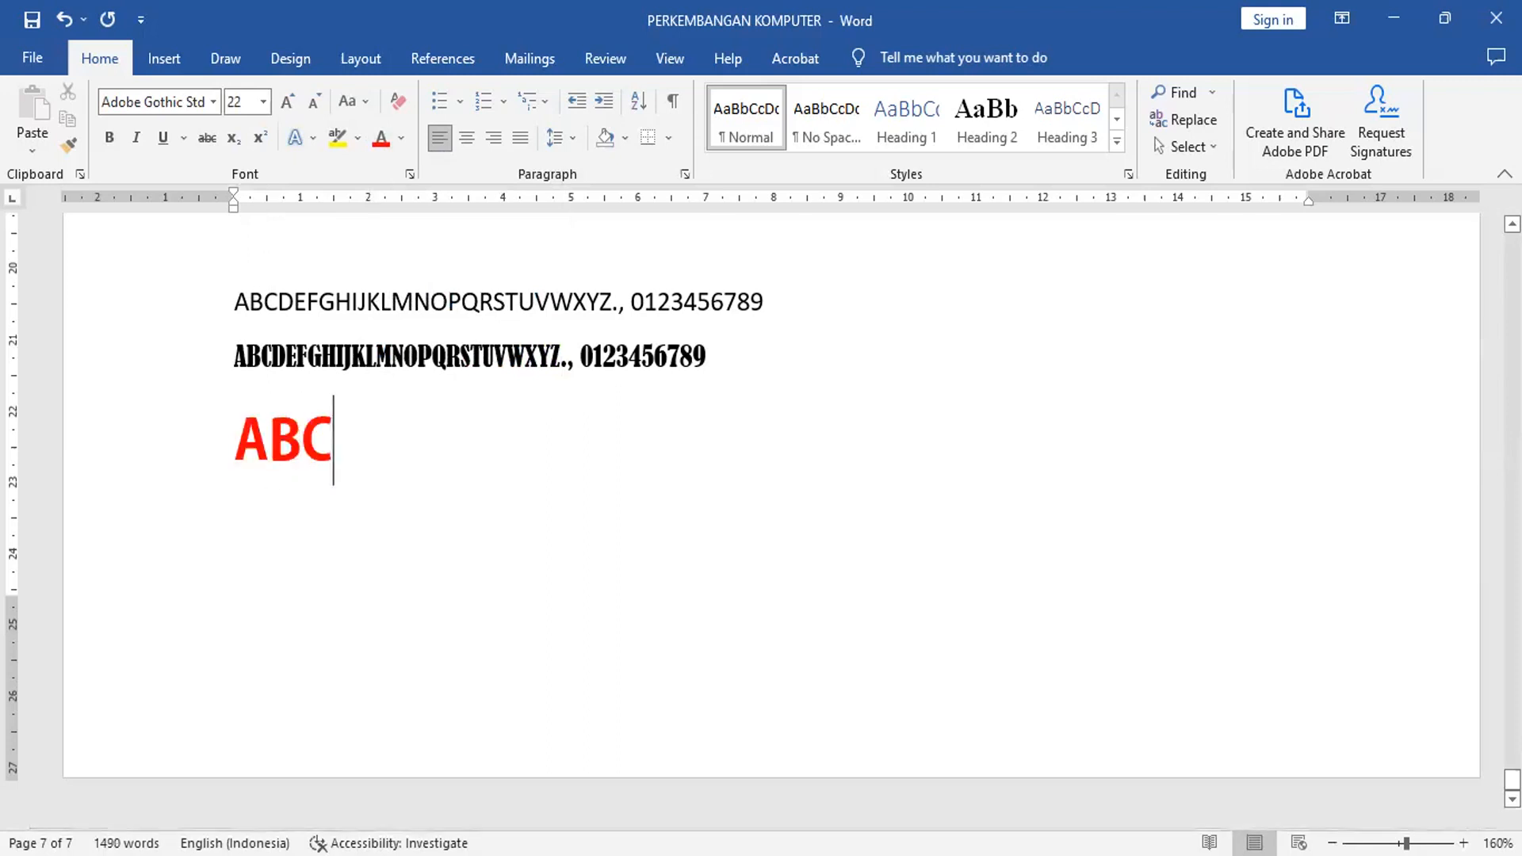
type("DEFGHIJK")
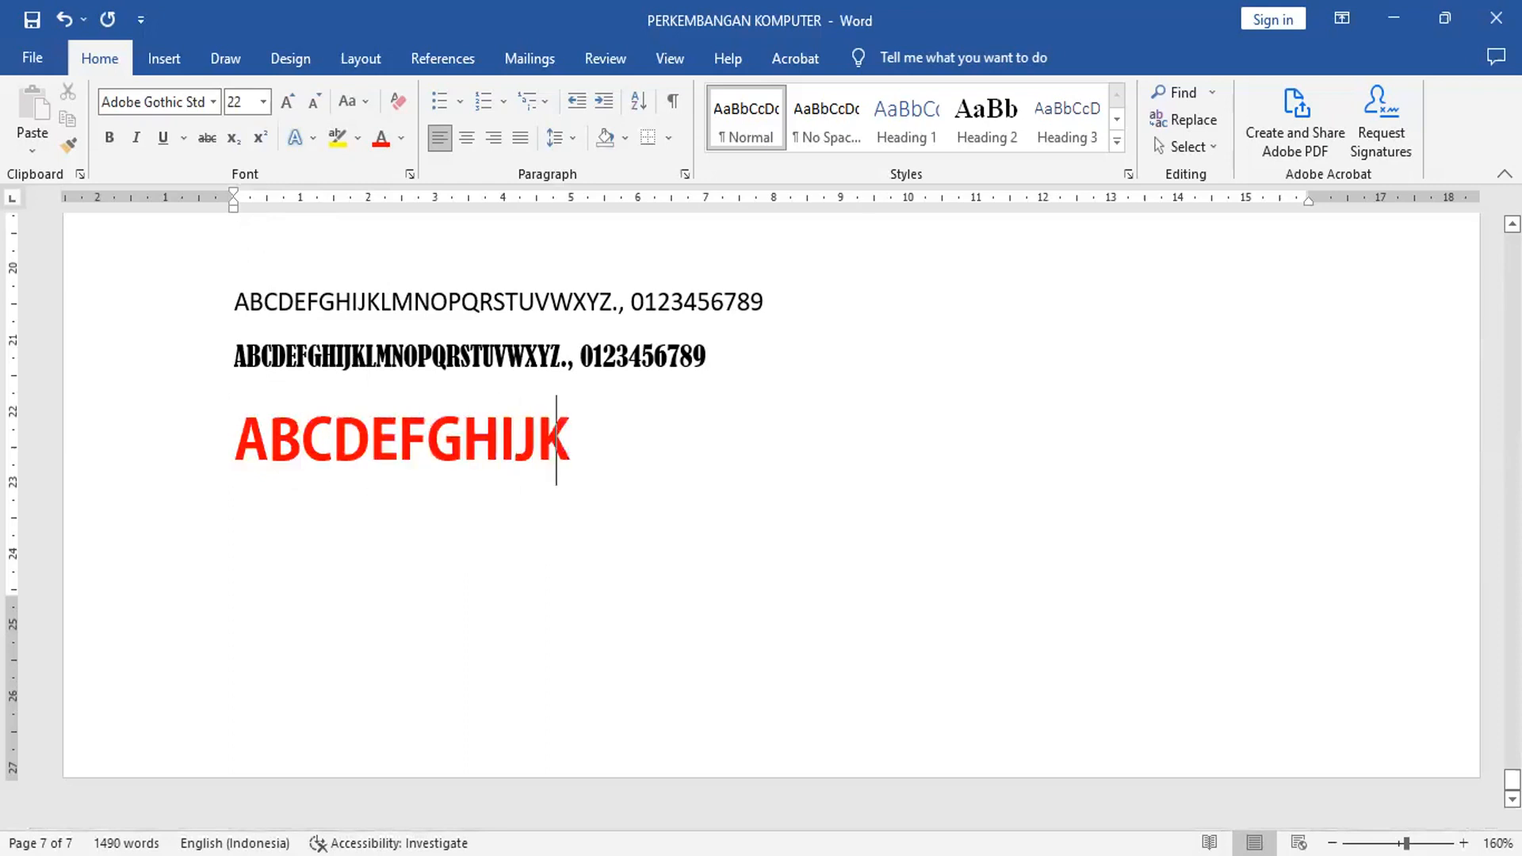
type("LMNOP")
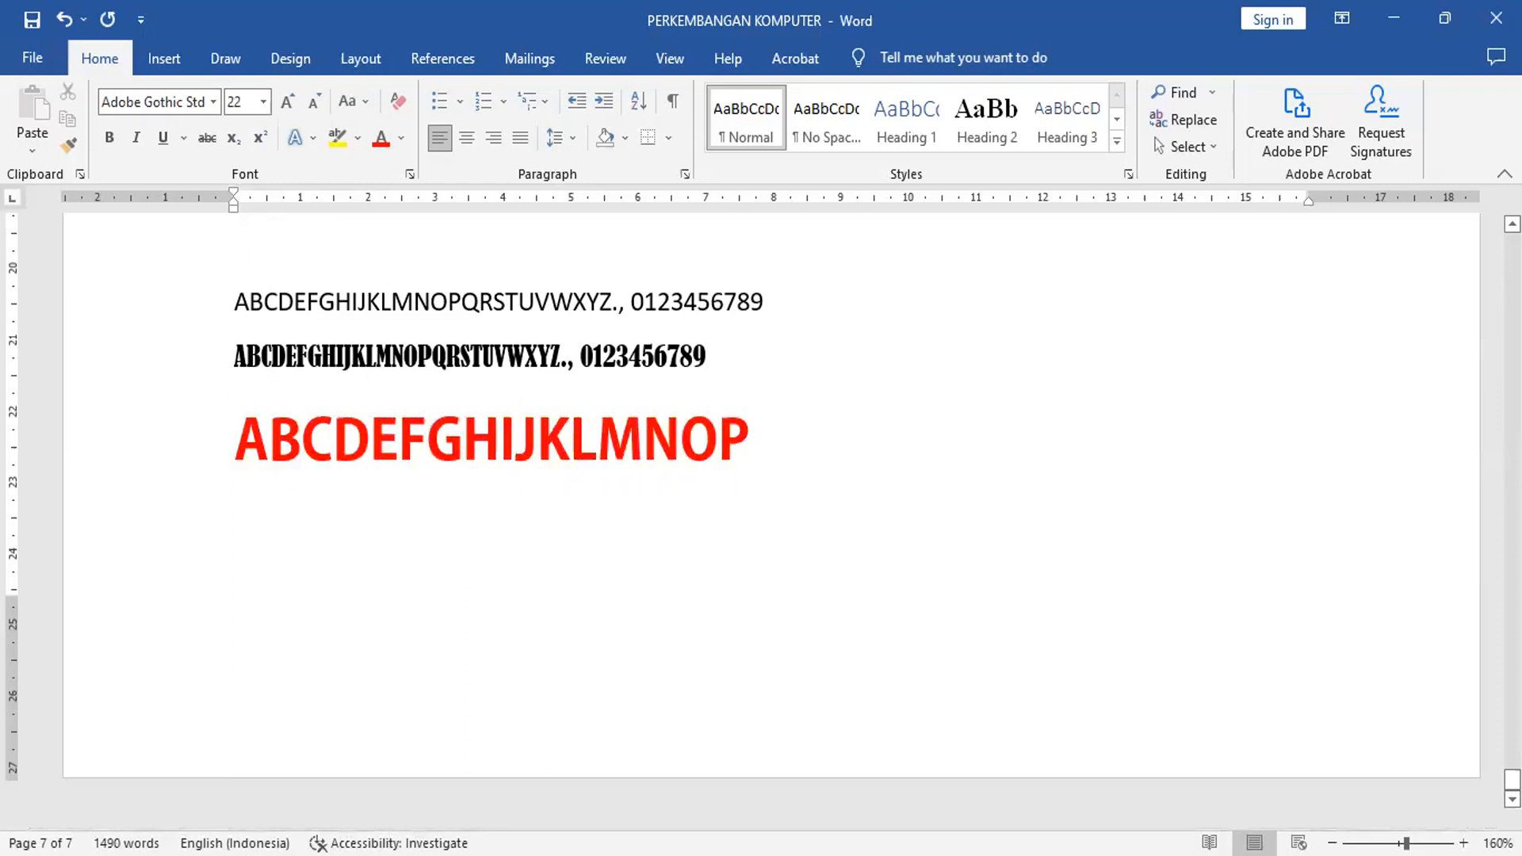
type("QRSTUVW")
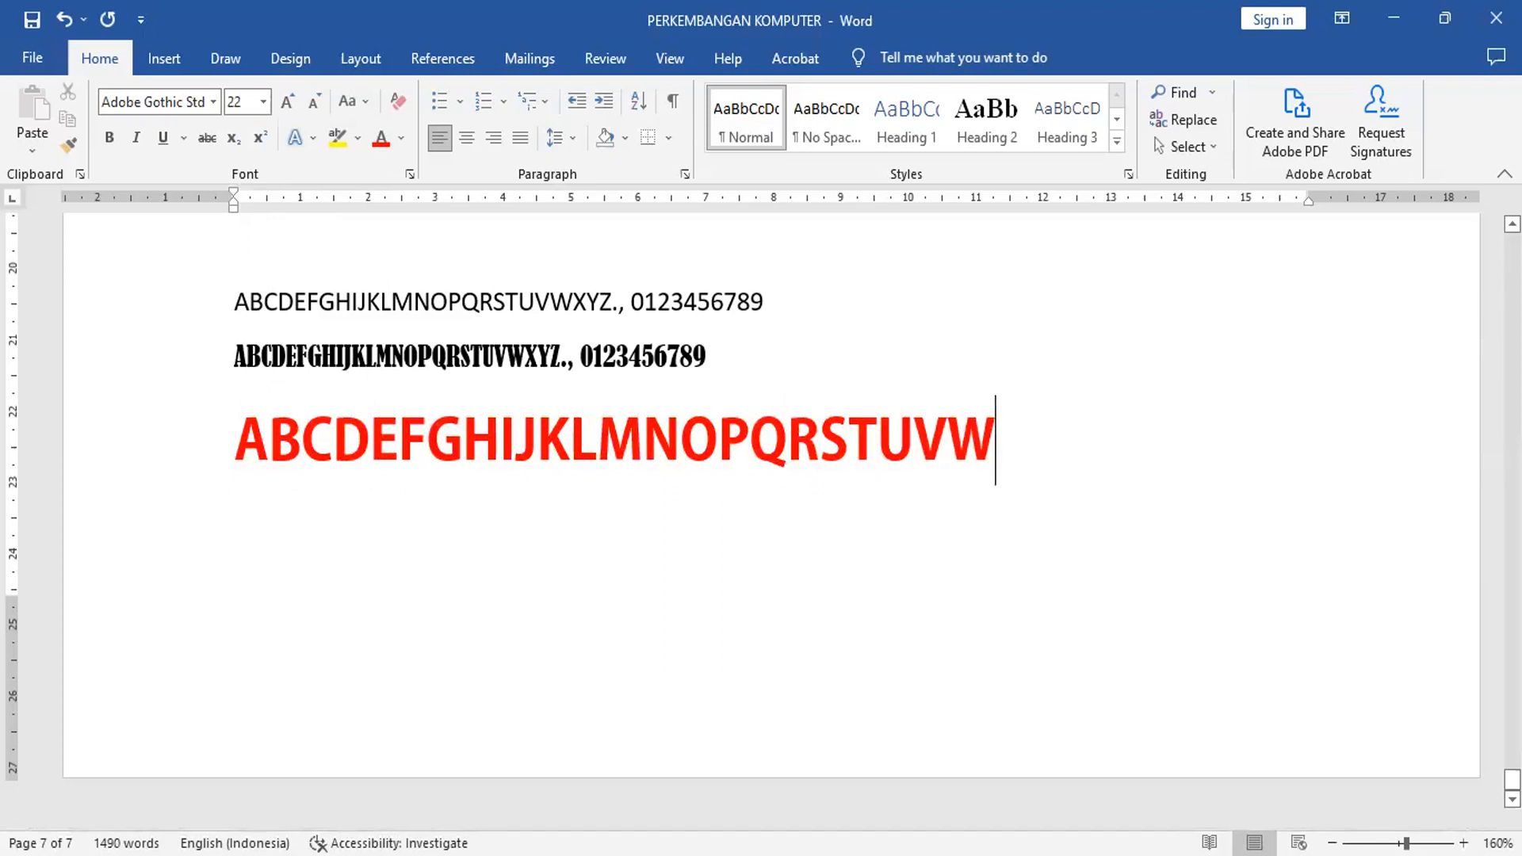
type("XYZ.,")
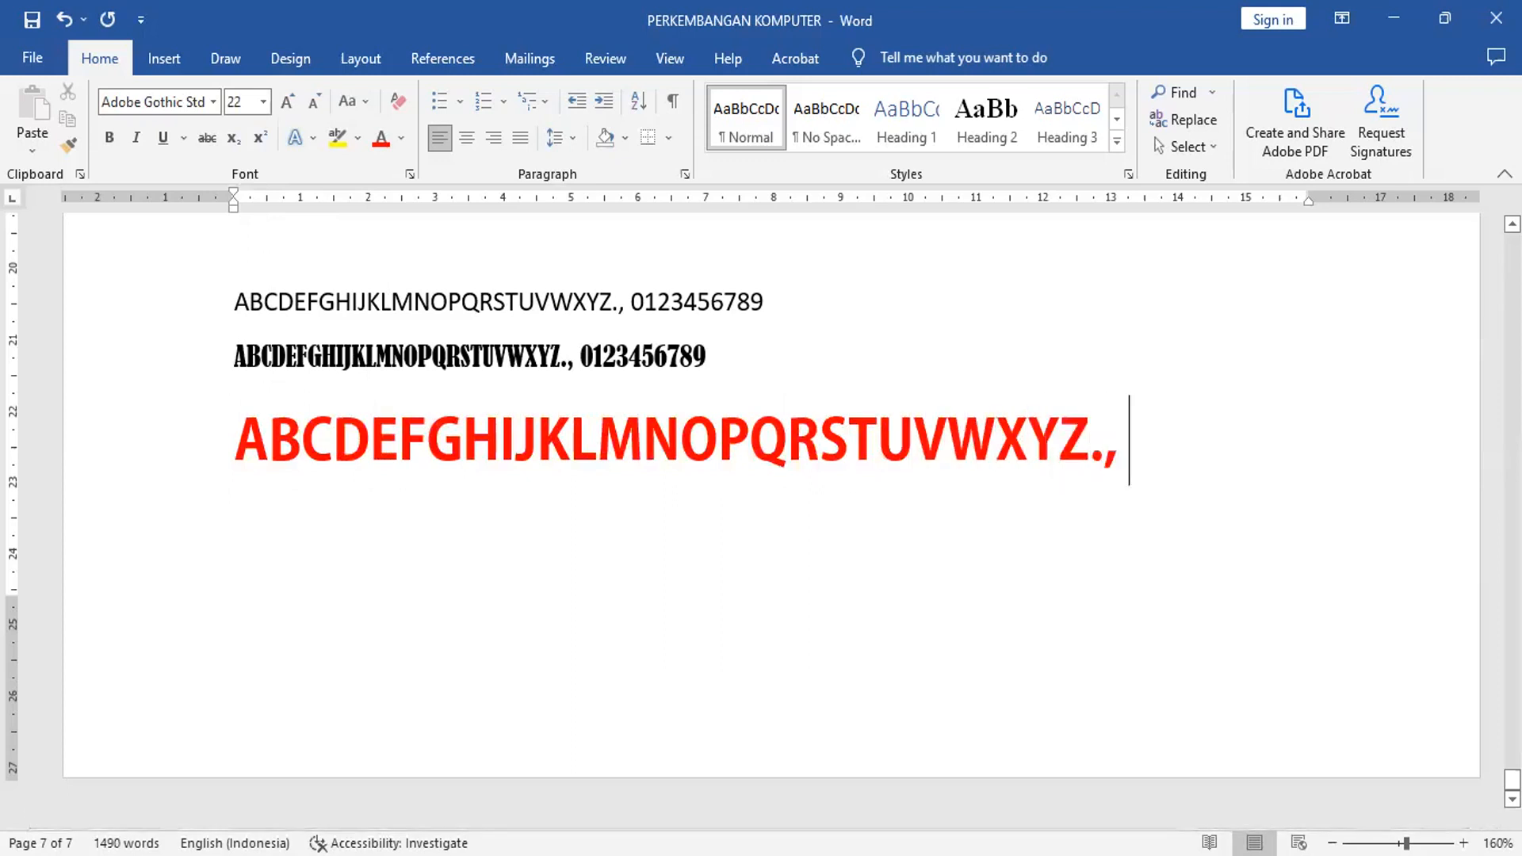
type(" 0123")
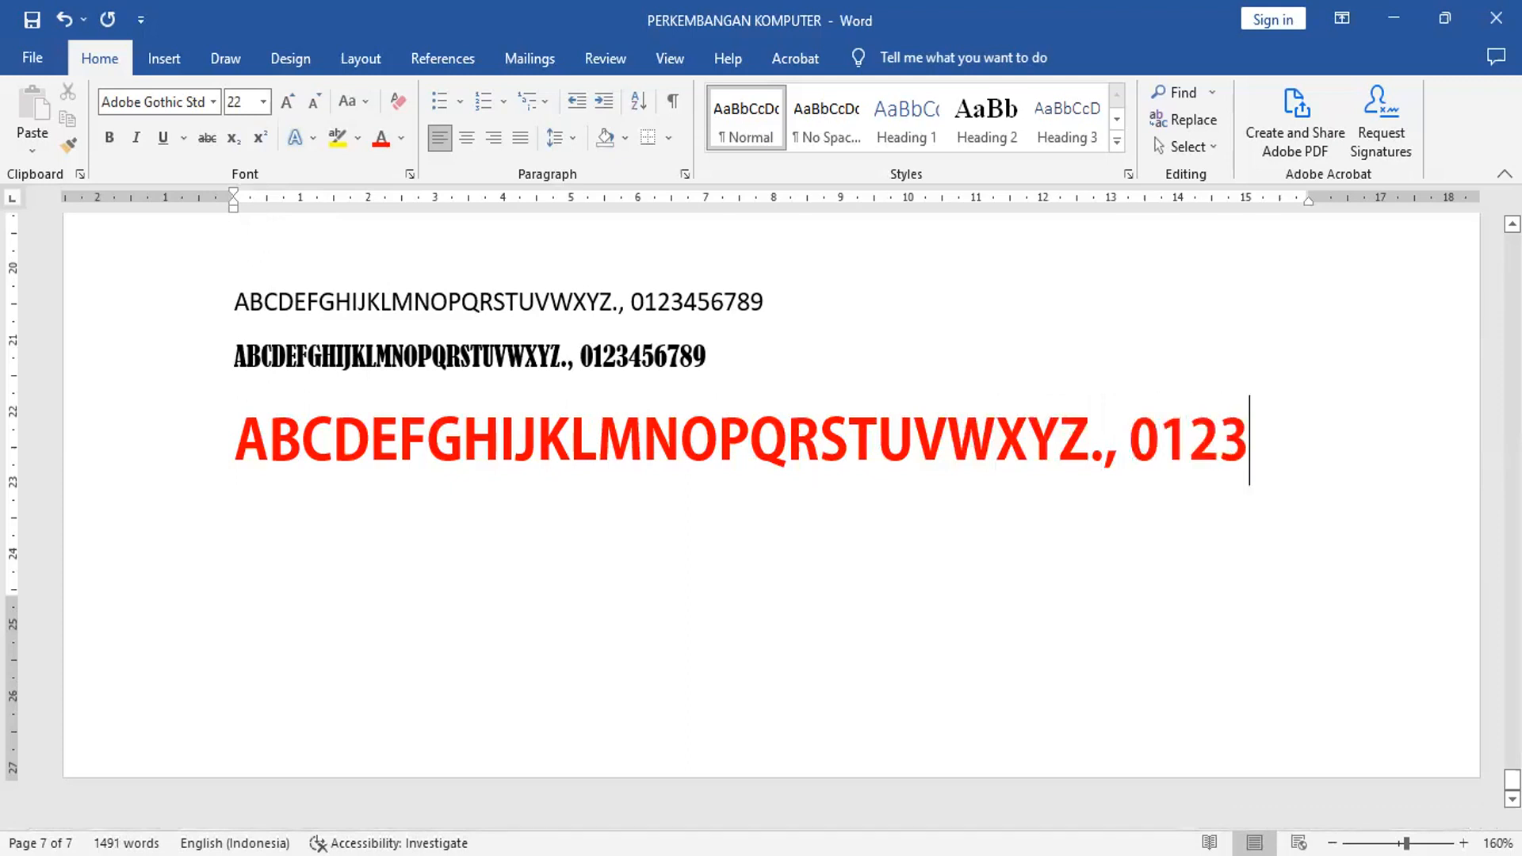
type("456789")
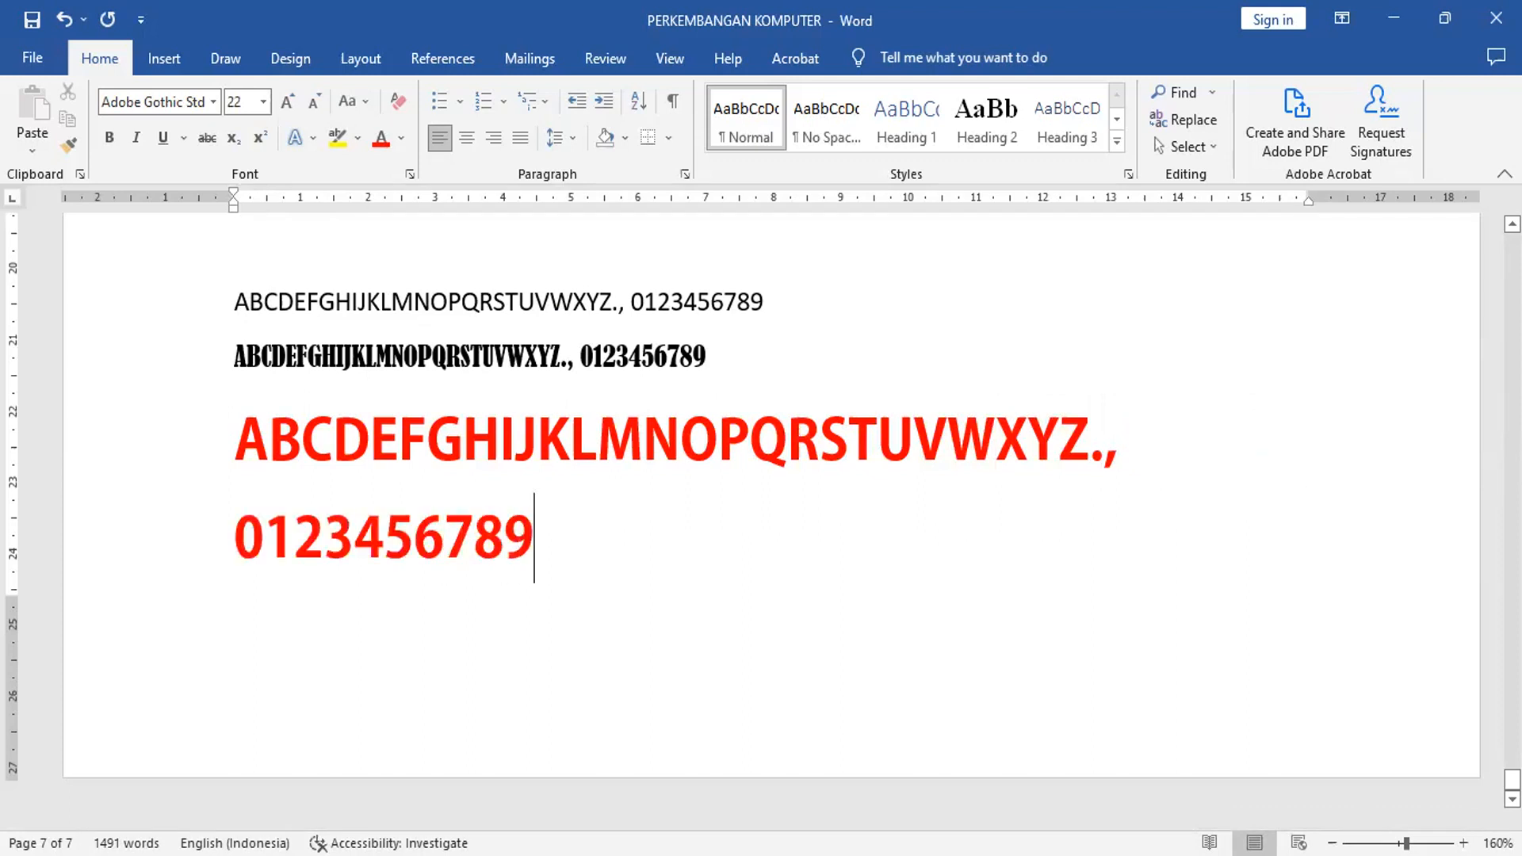
Start a new page after the red text and enter "ABCDEFGHIJKLMNOPQRSTUVWXYZ., 123456789" there in white
key("ctrl+Return")
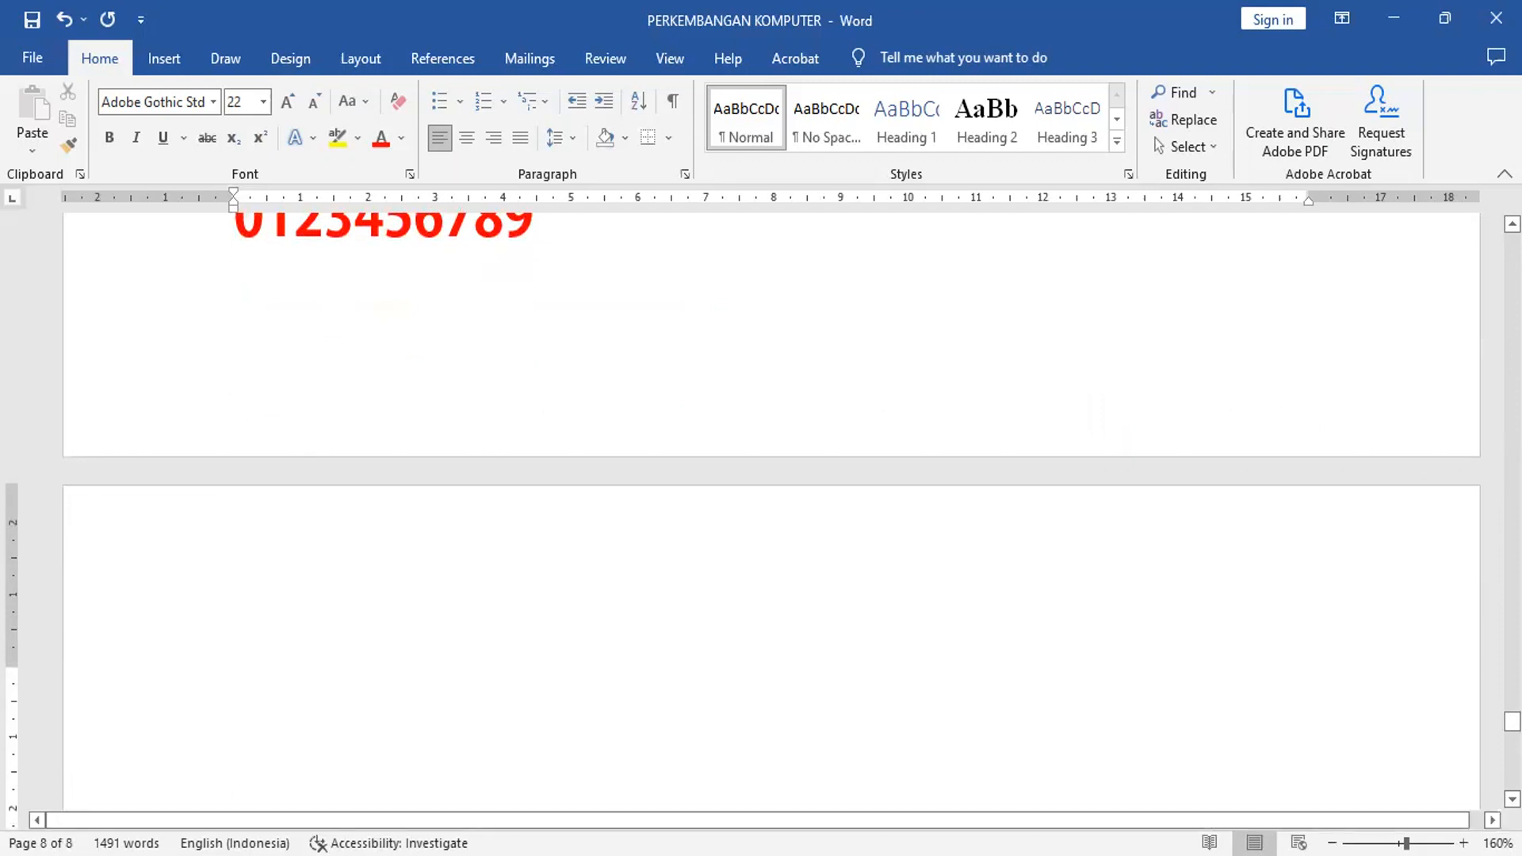
left_click(1512, 799)
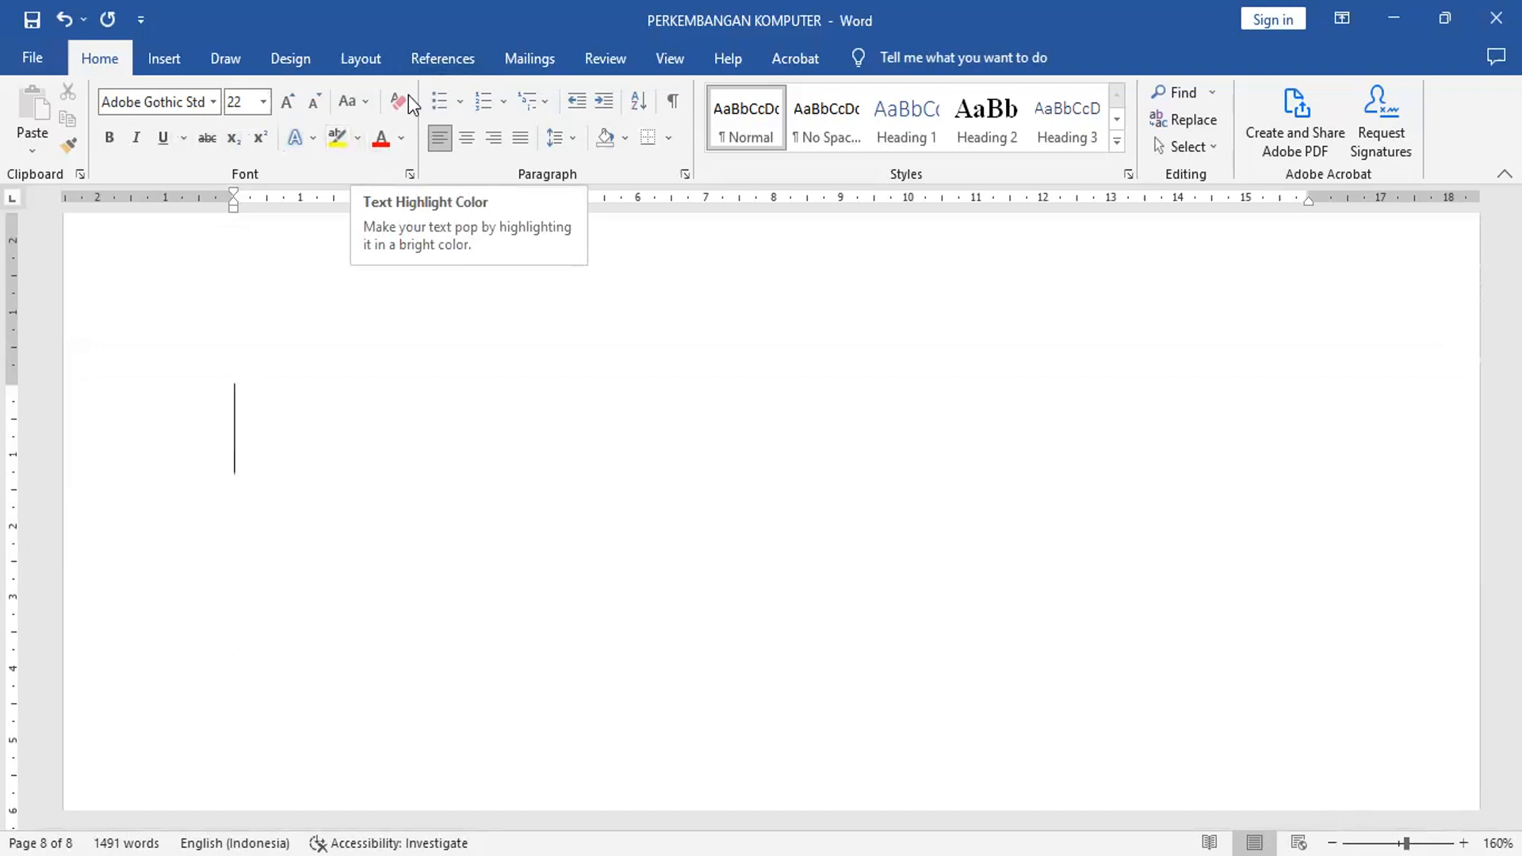
left_click(401, 133)
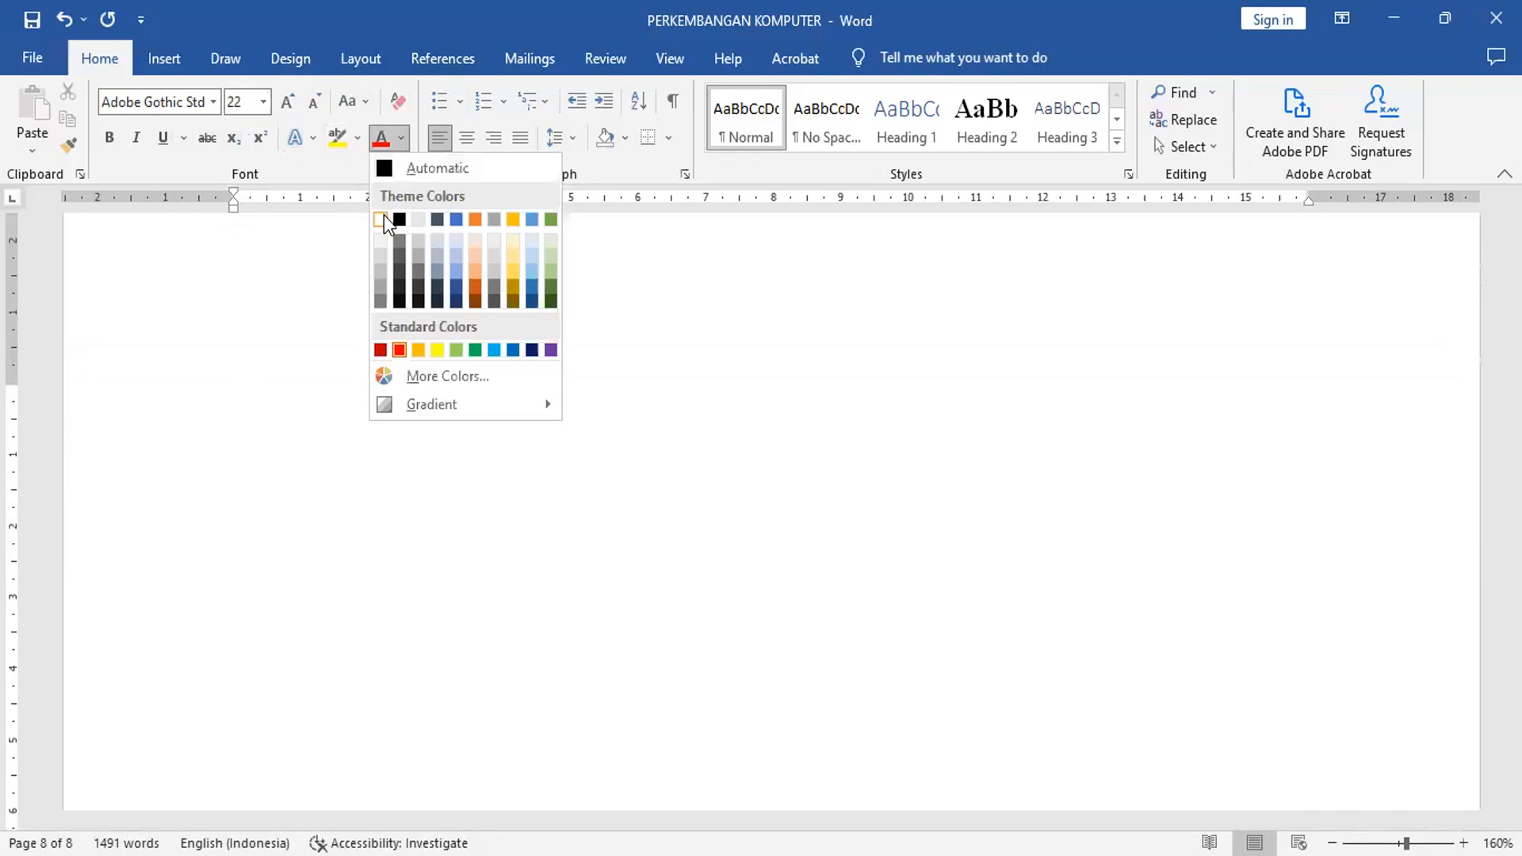
left_click(381, 219)
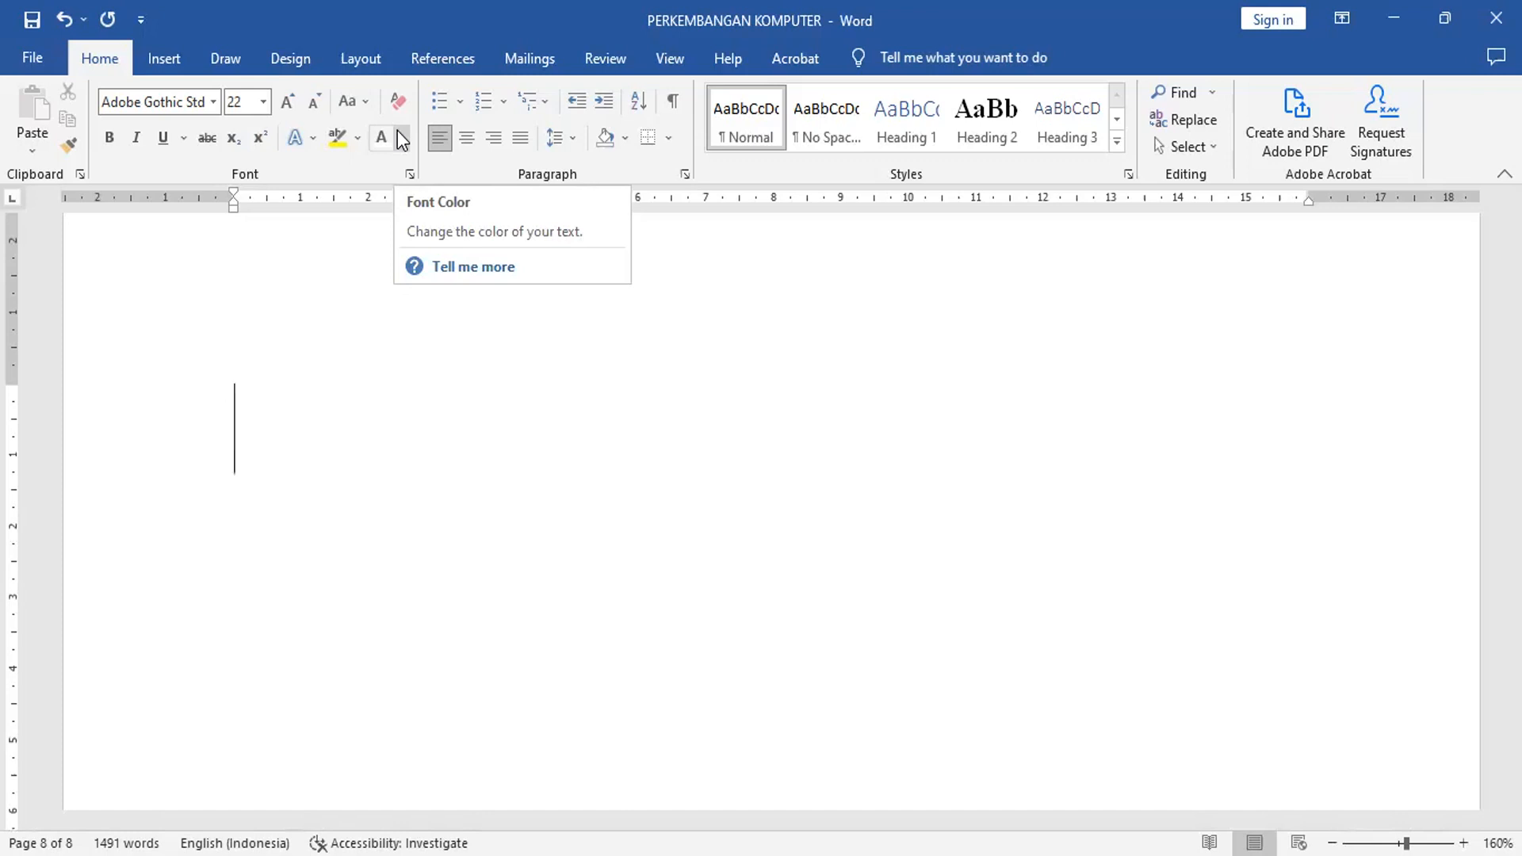
type("NantikanatisKEMBANGAN KOMPUTER")
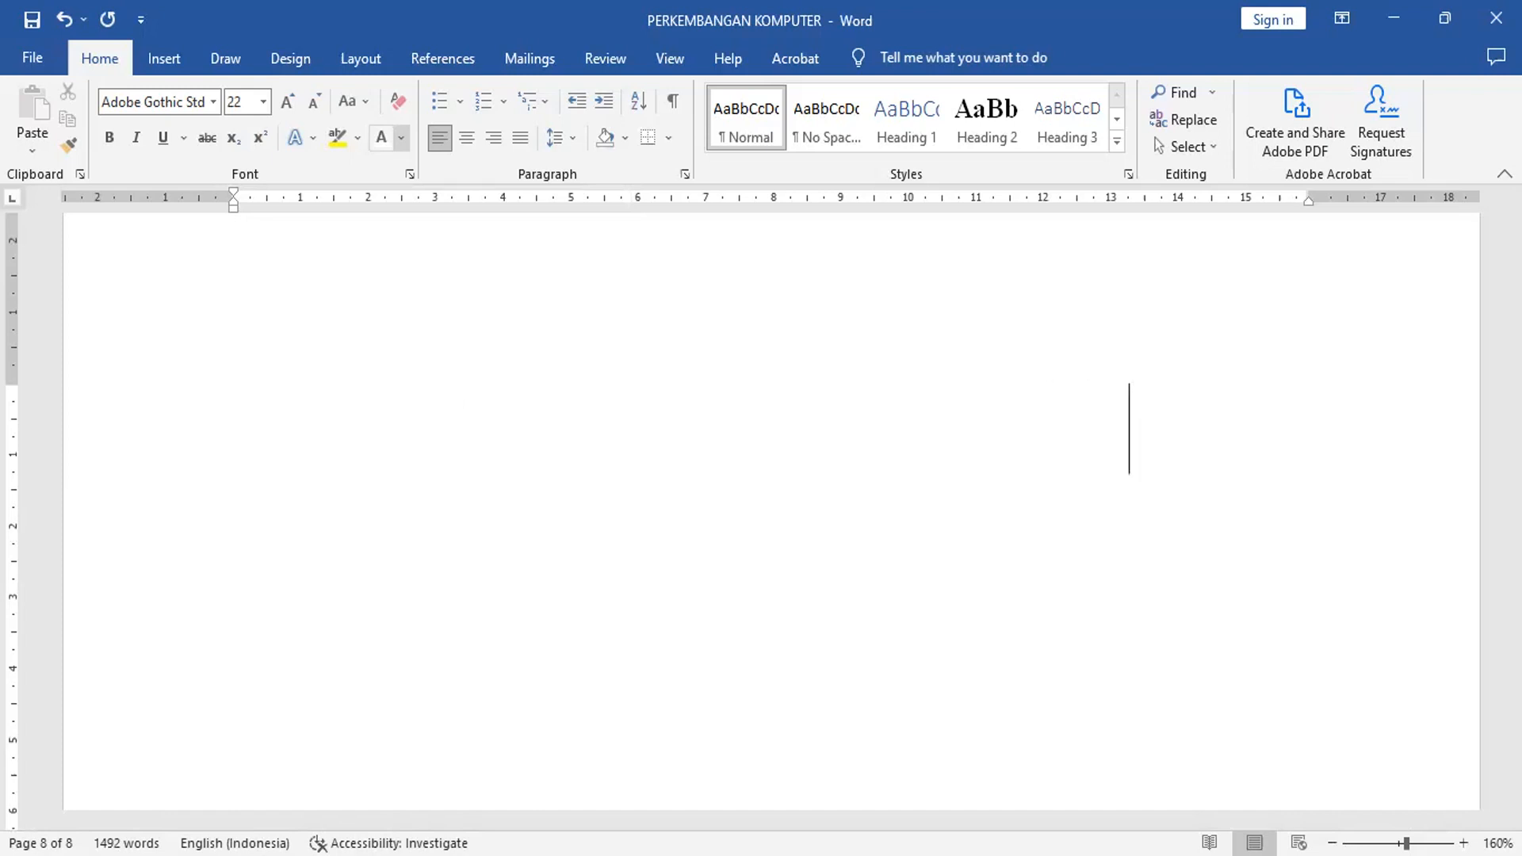
type("an ingunaa")
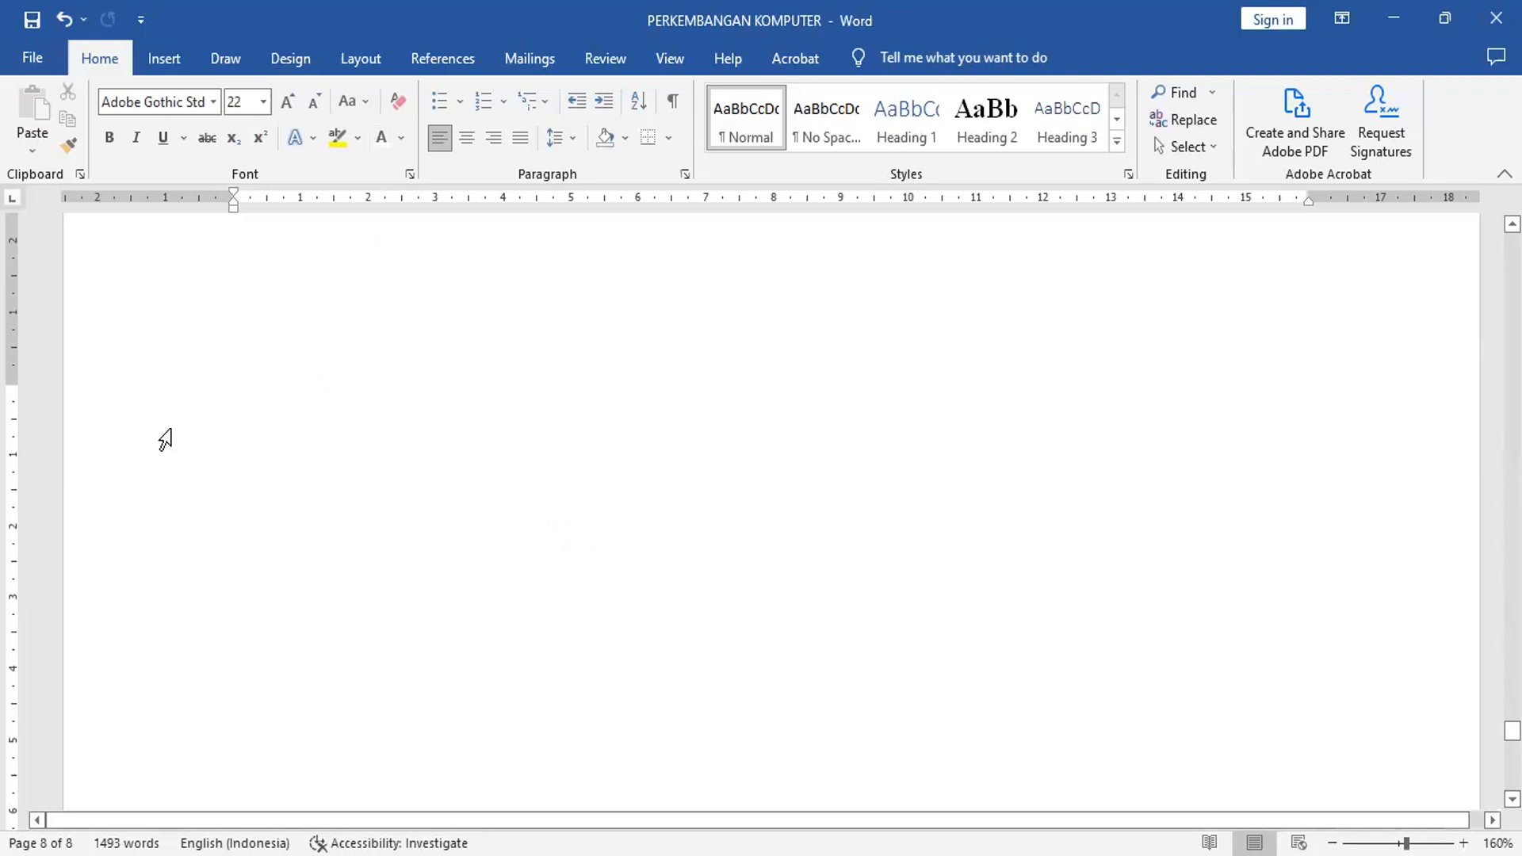
Change the font colour of the whole white paragraph on page 8 to black and start a new line below it
double_click(165, 437)
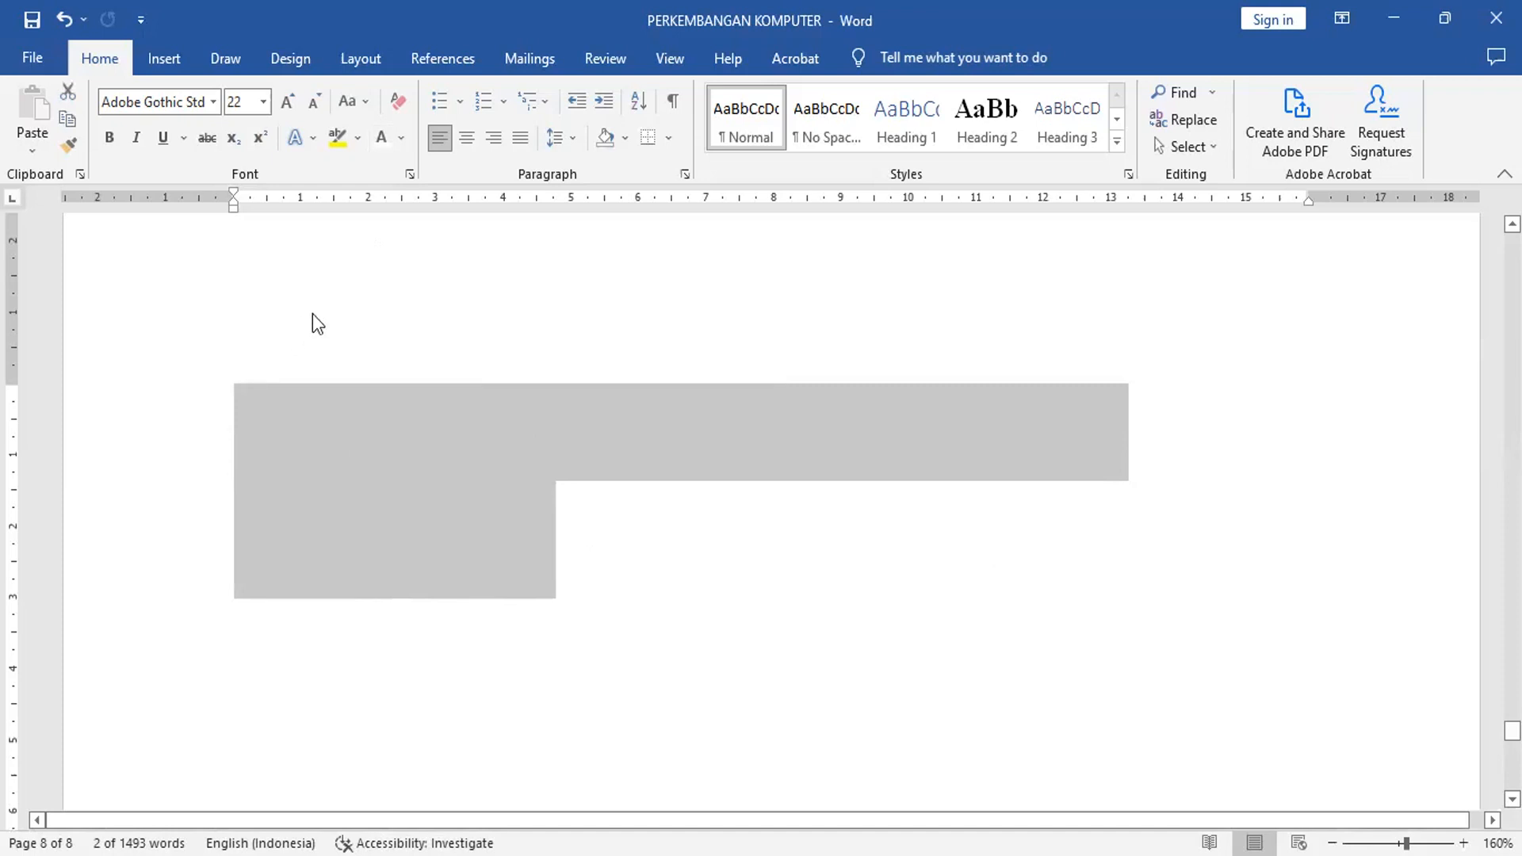
left_click(404, 139)
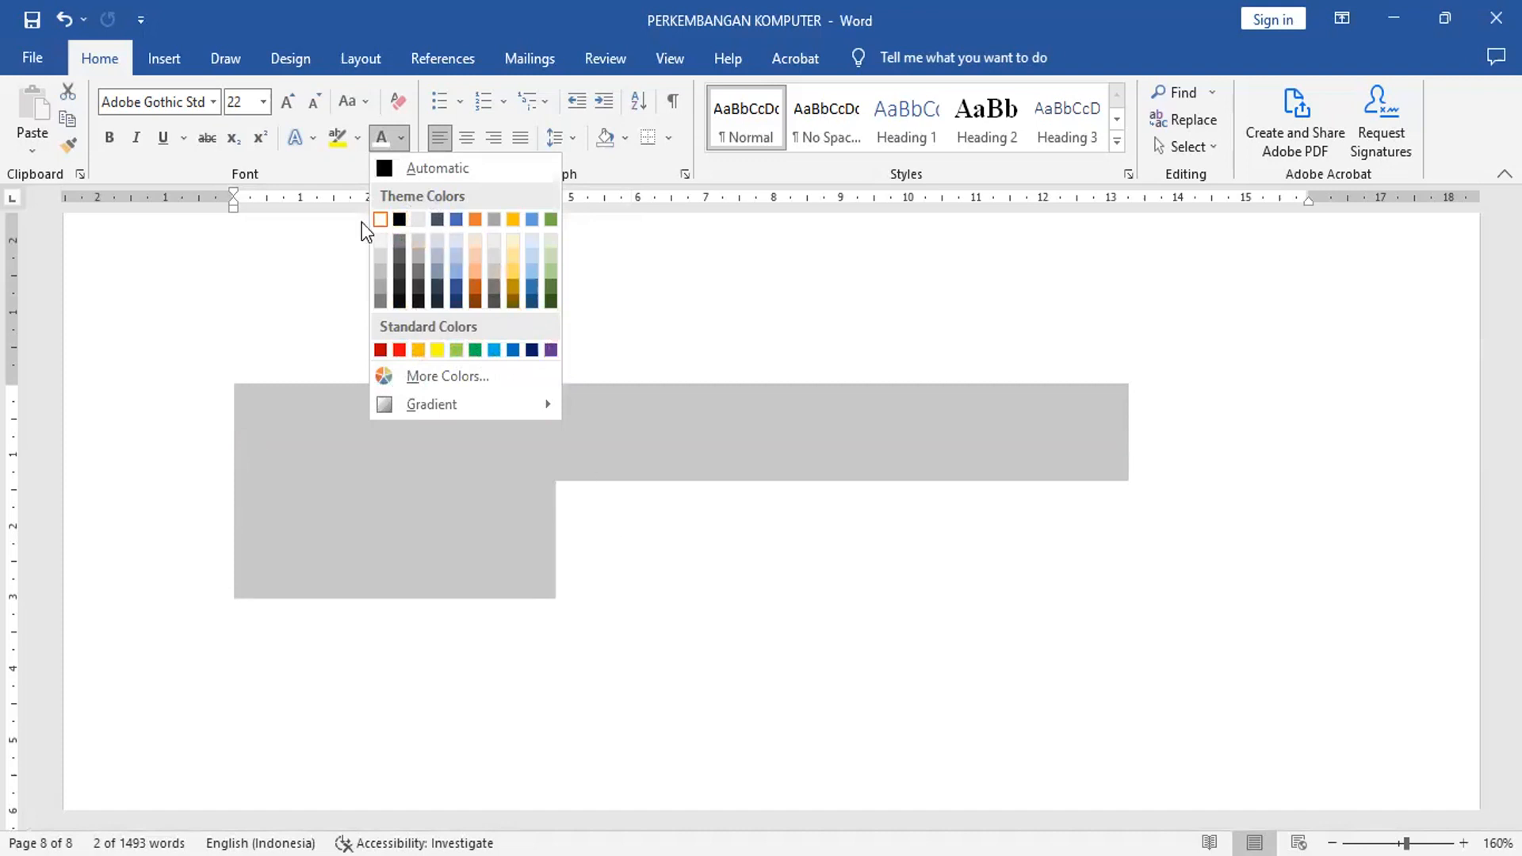
left_click(401, 220)
left_click(625, 544)
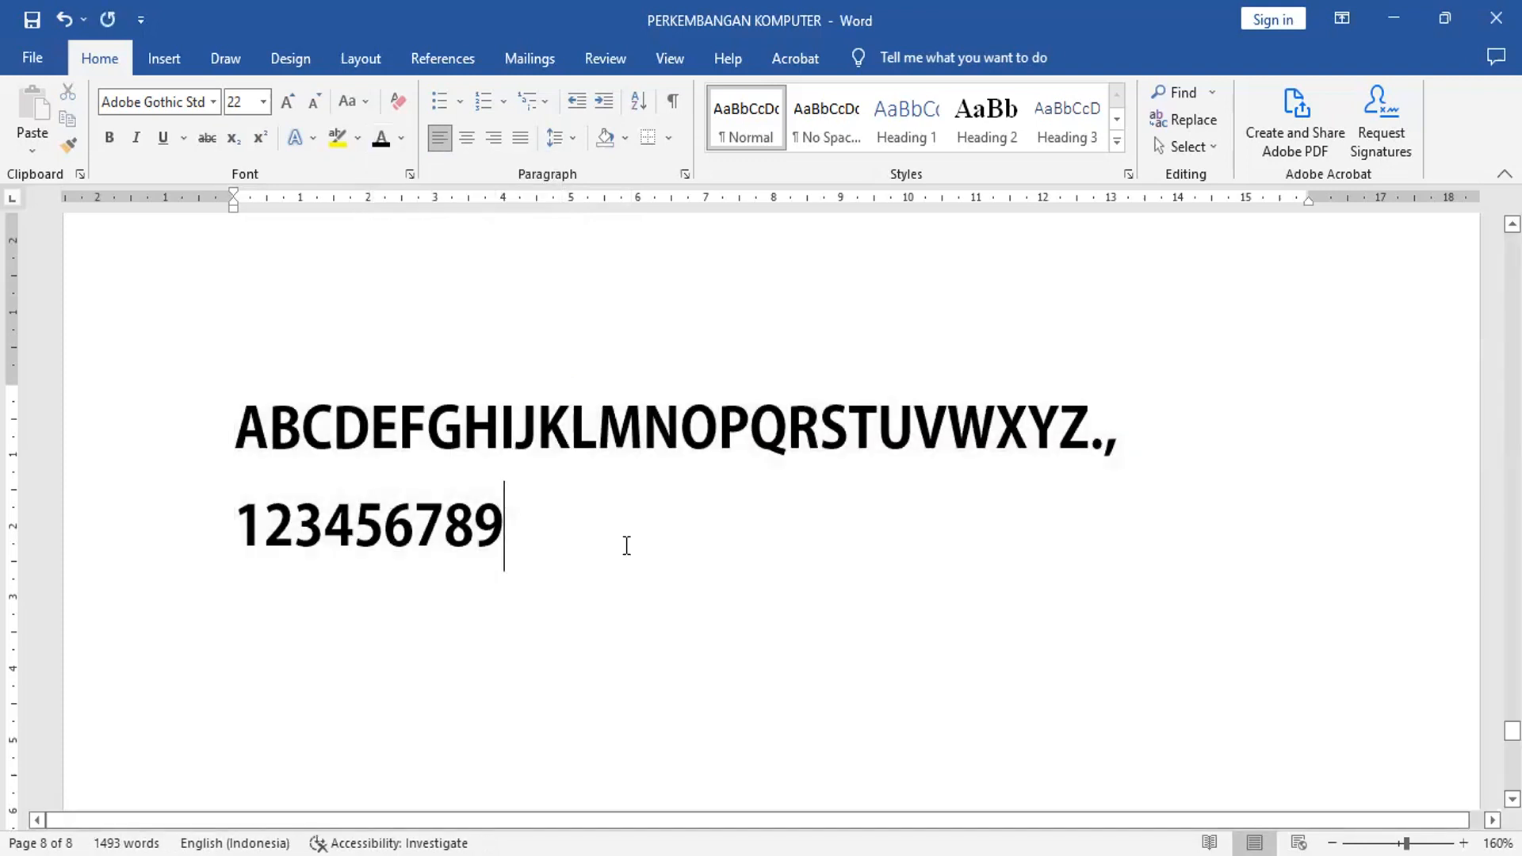
key("Return")
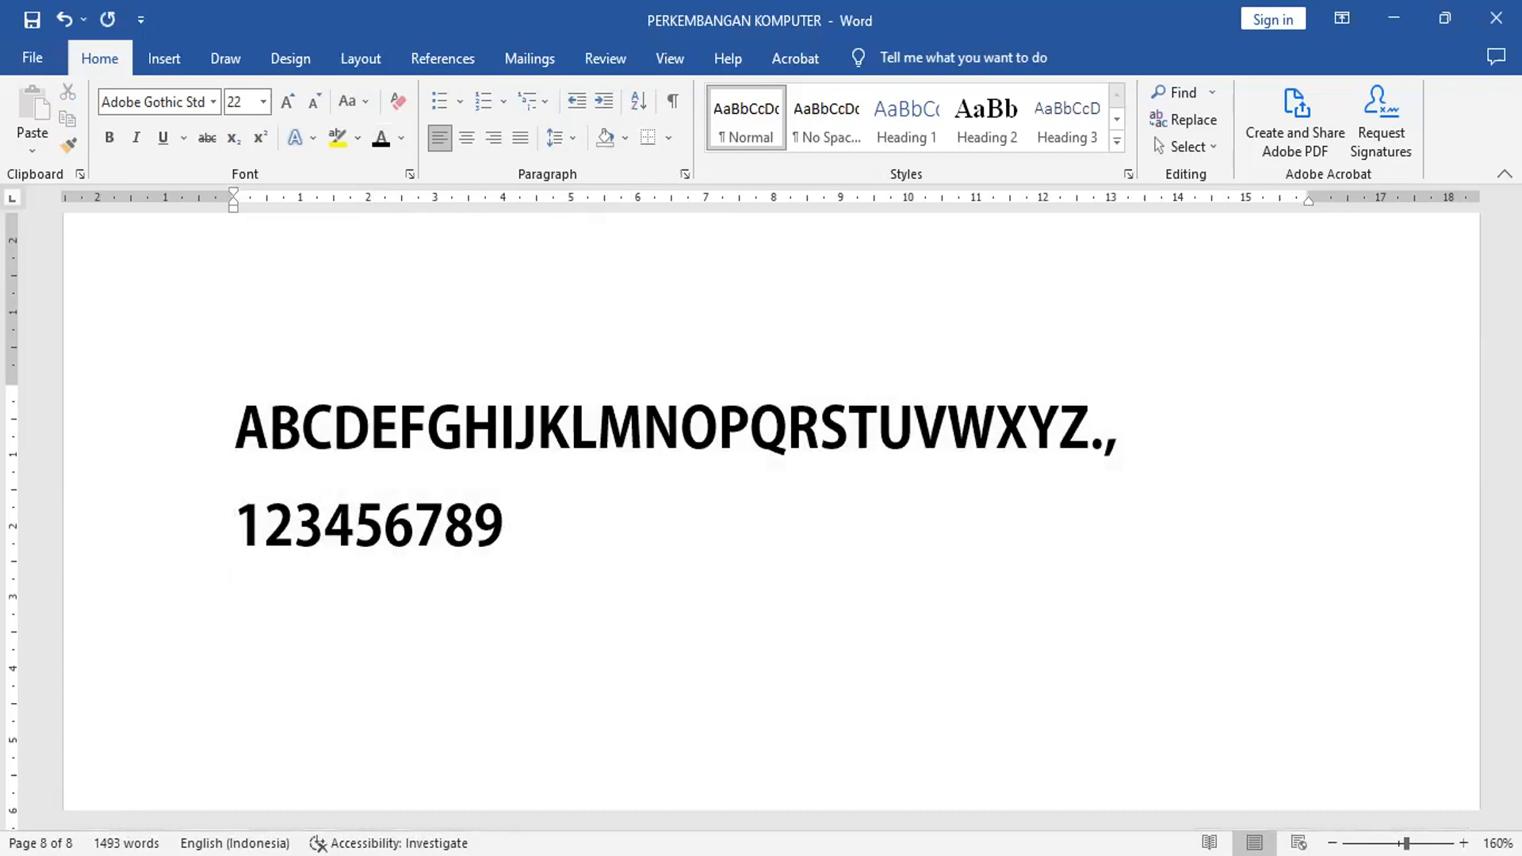
left_click(265, 102)
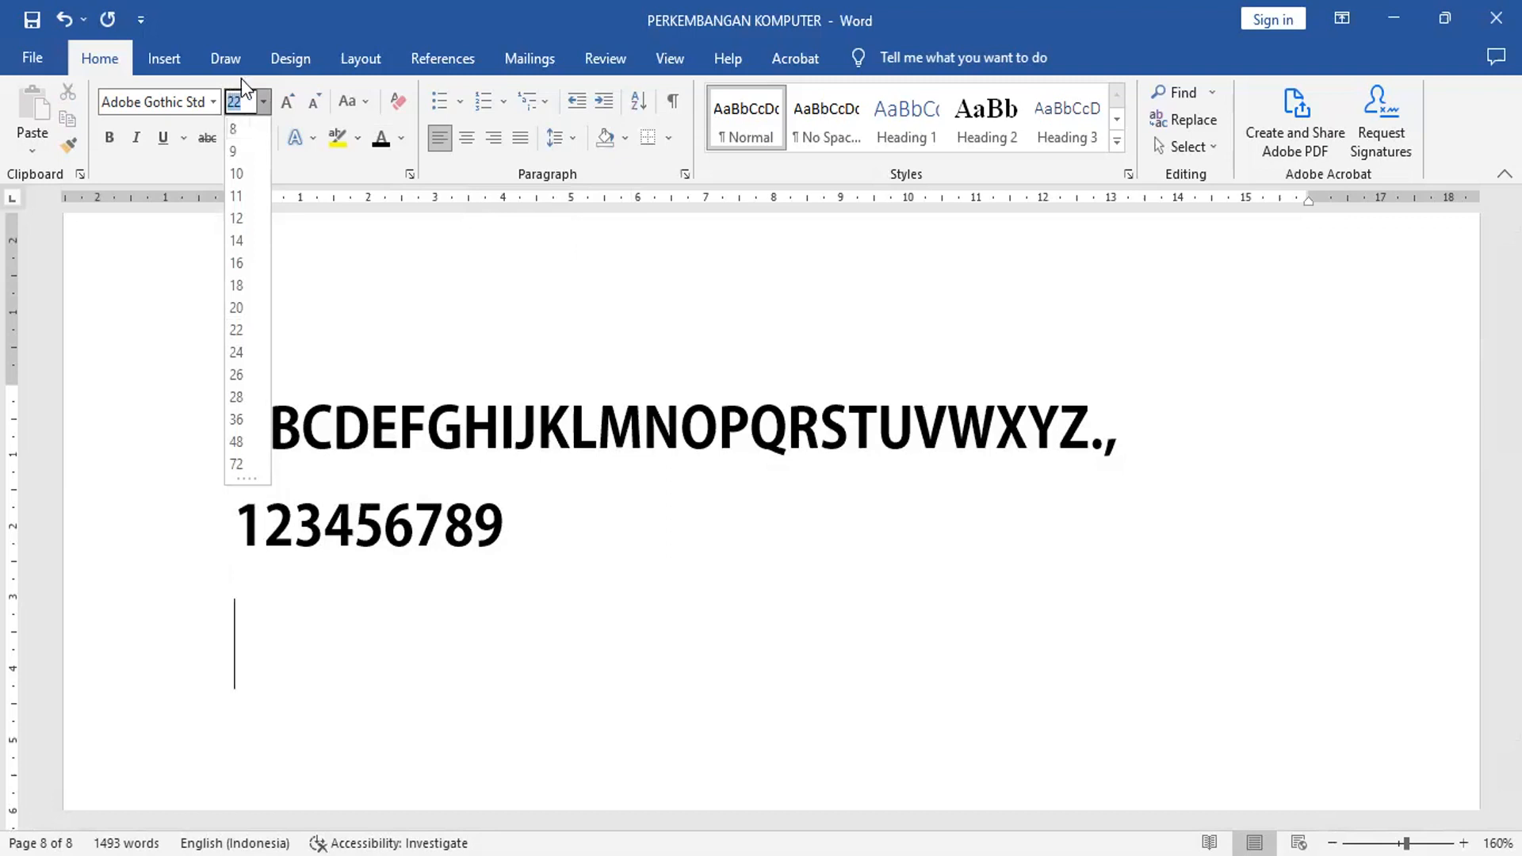
type("1")
key("Return")
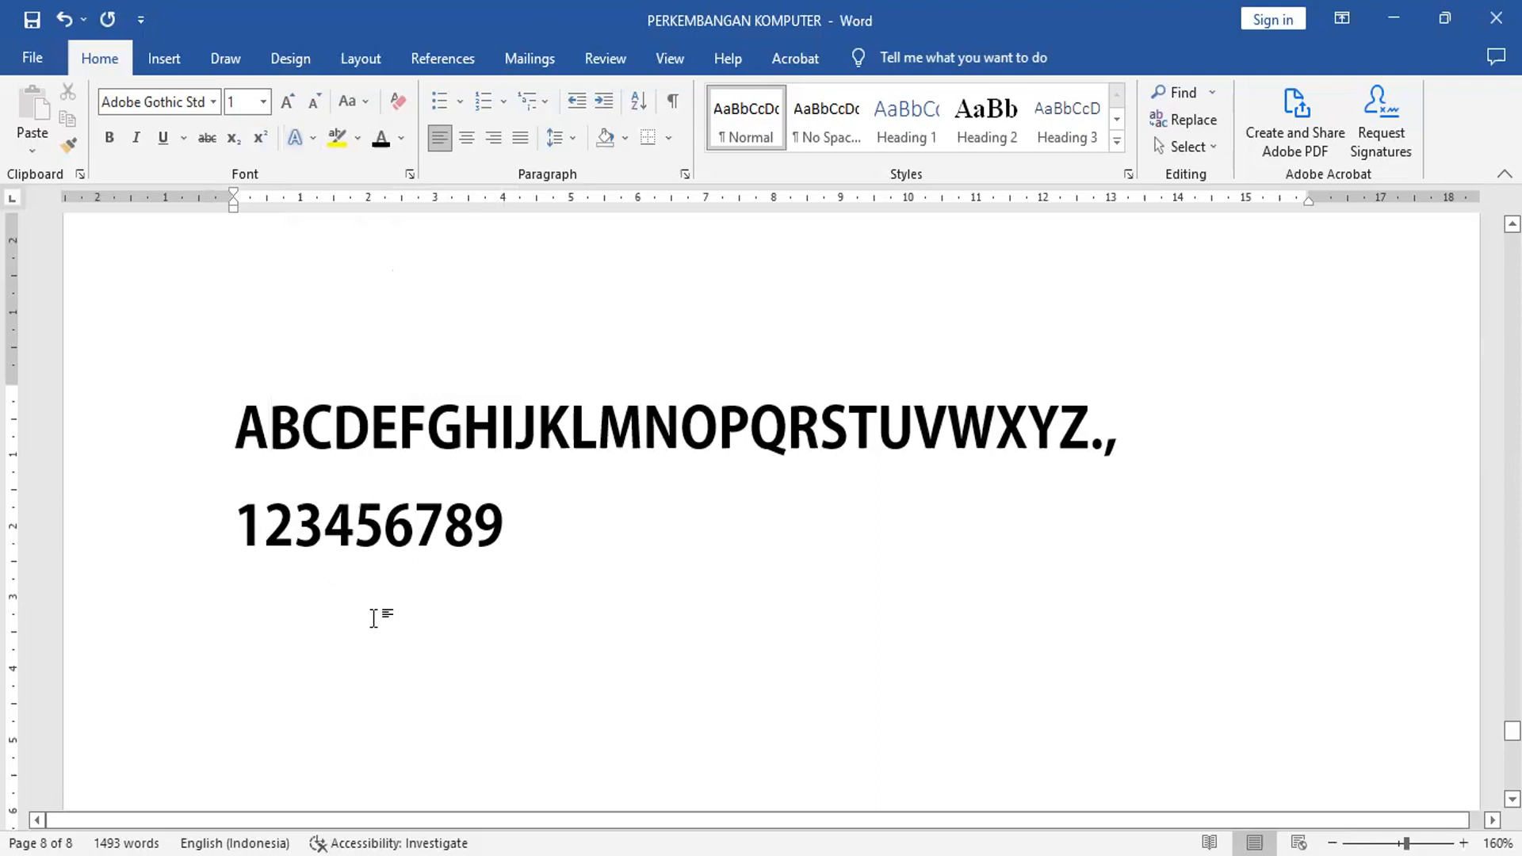
type("AB")
Enlarge the tiny size 1 line to font size 11 and clear the selection
left_click(196, 621)
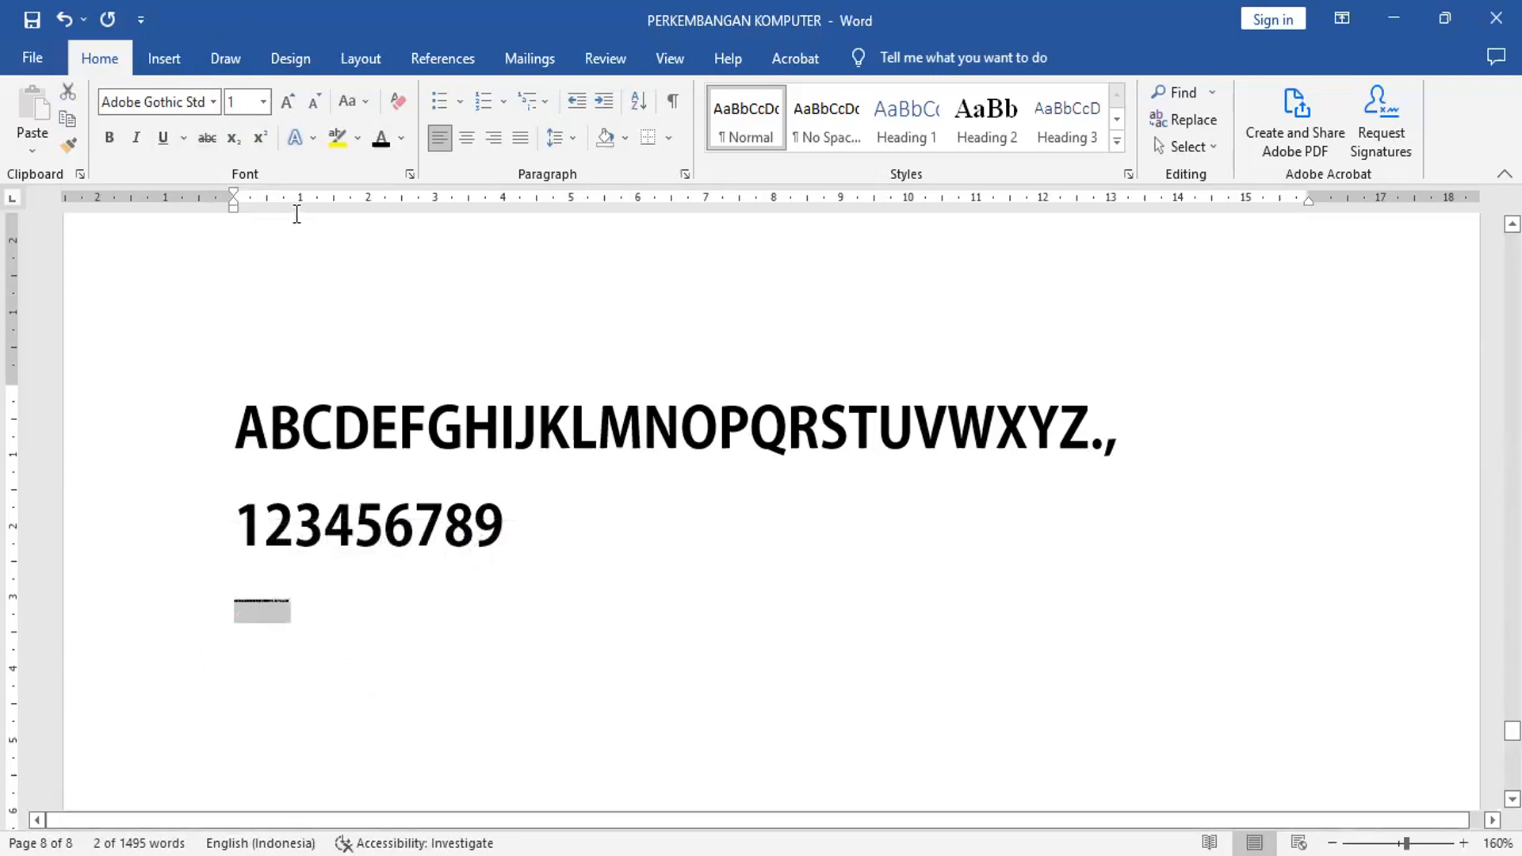
left_click(265, 102)
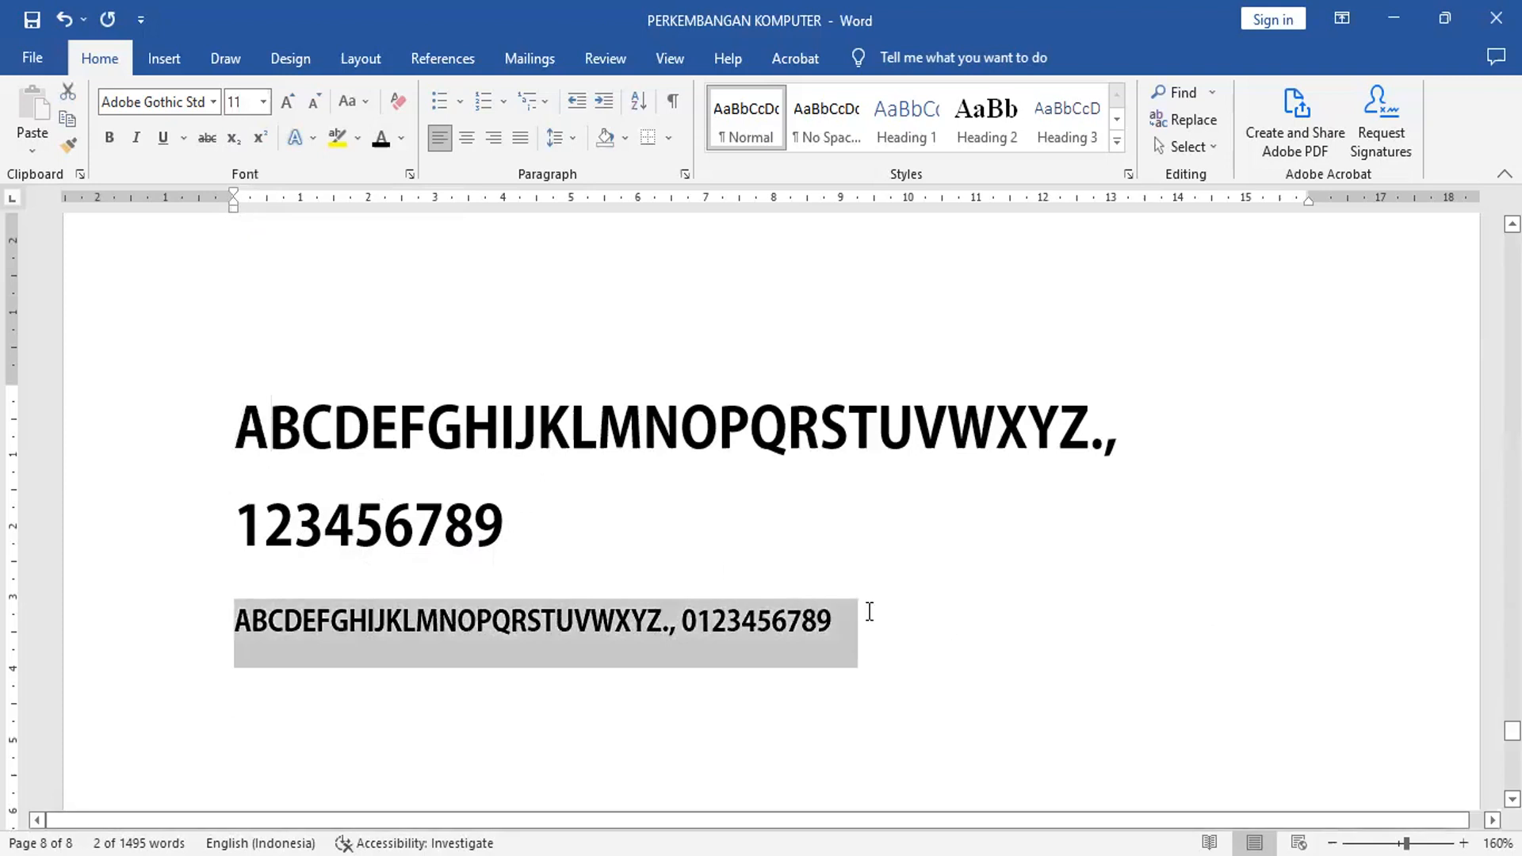
left_click(1118, 617)
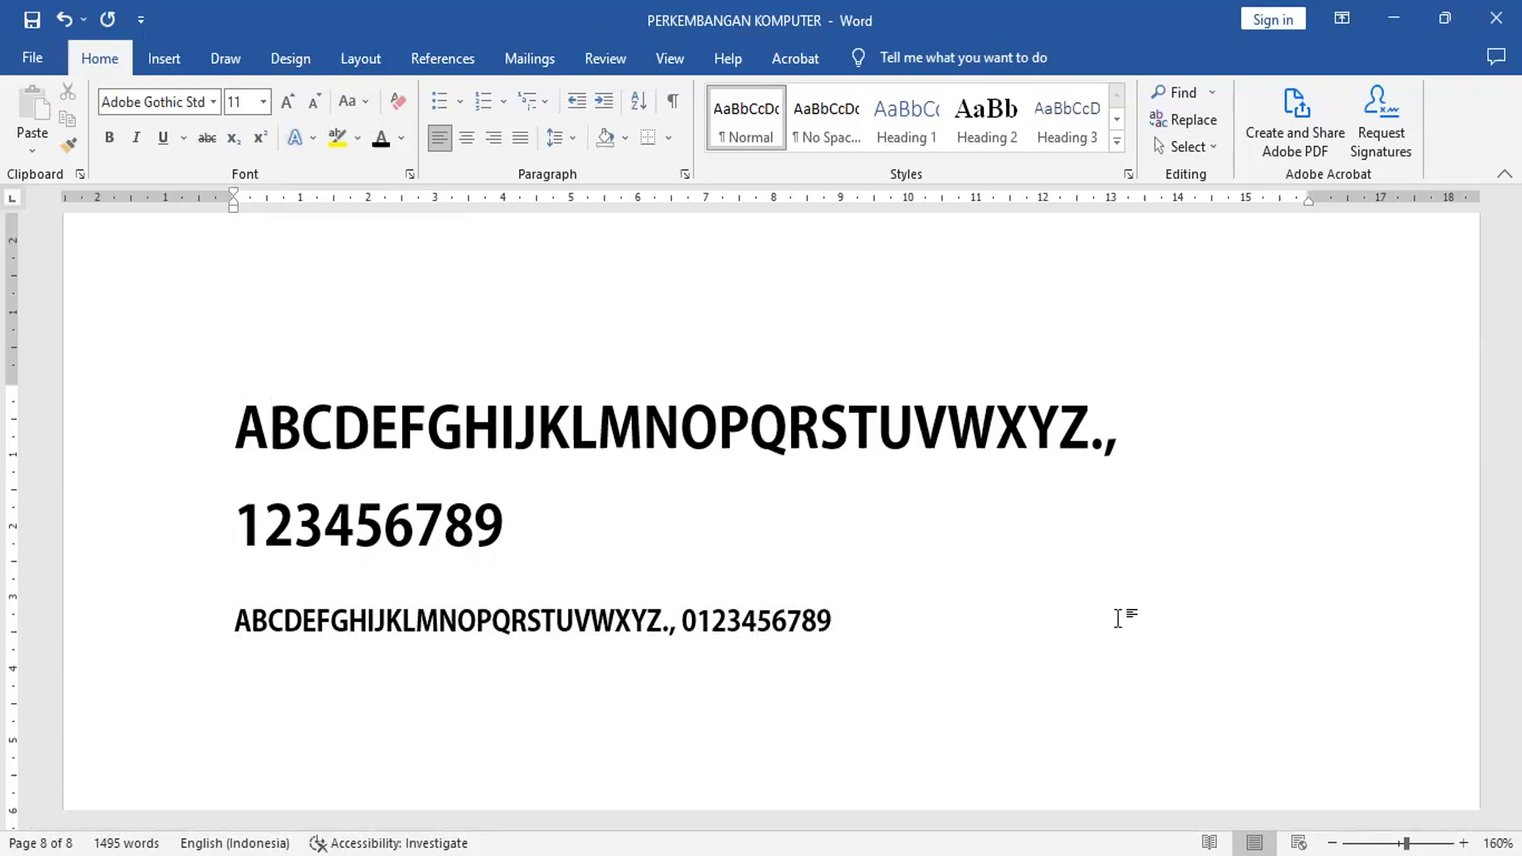
Start a new line below the size 11 text, set its font to Wingdings and enter "ABCDEF"
key("Return")
left_click(214, 102)
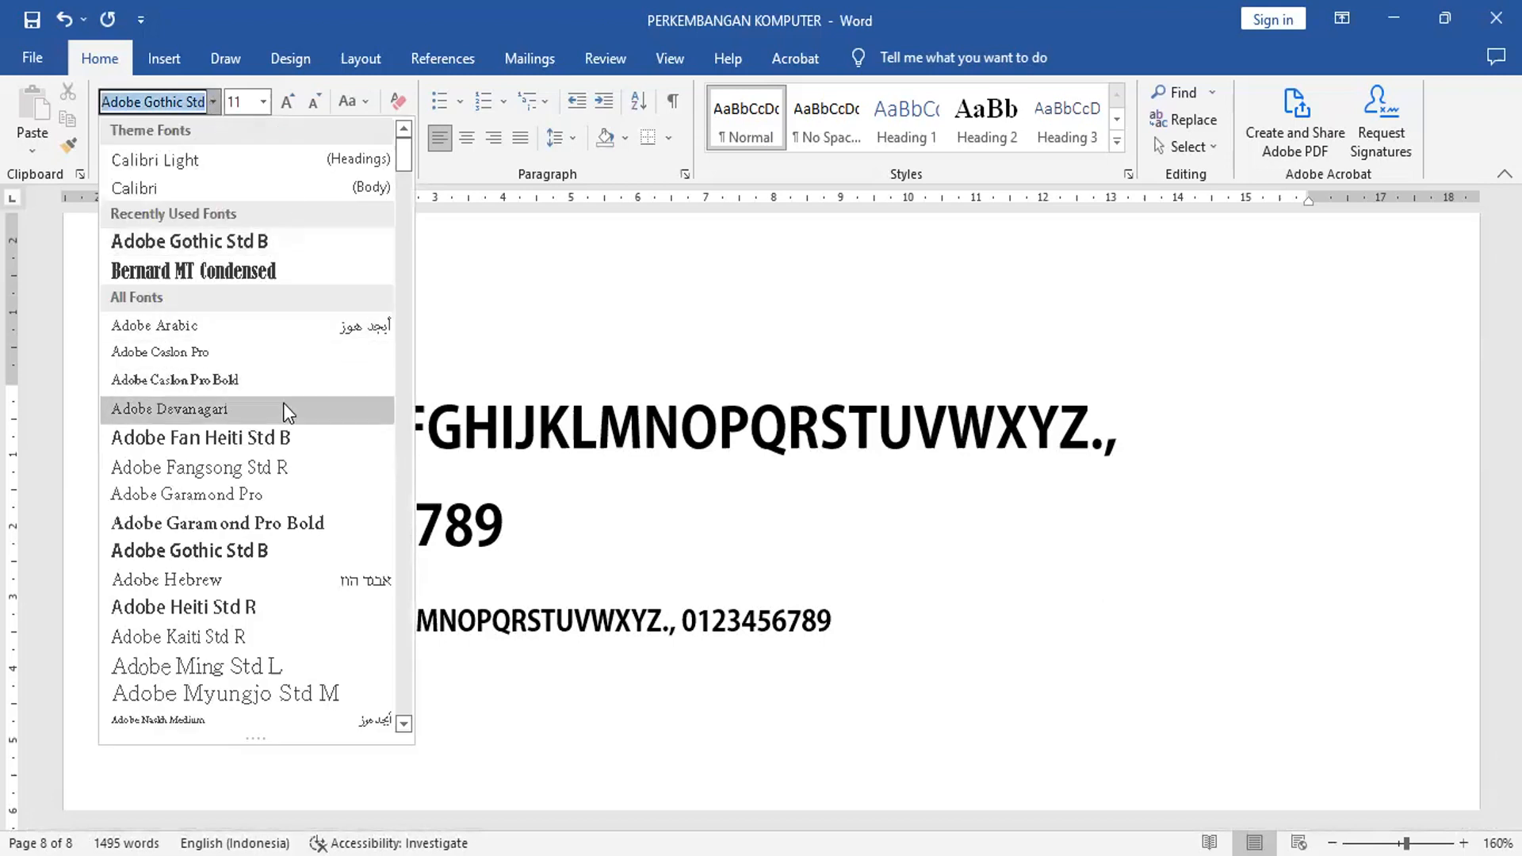
scroll(282, 409, "down", 10)
scroll(285, 412, "down", 20)
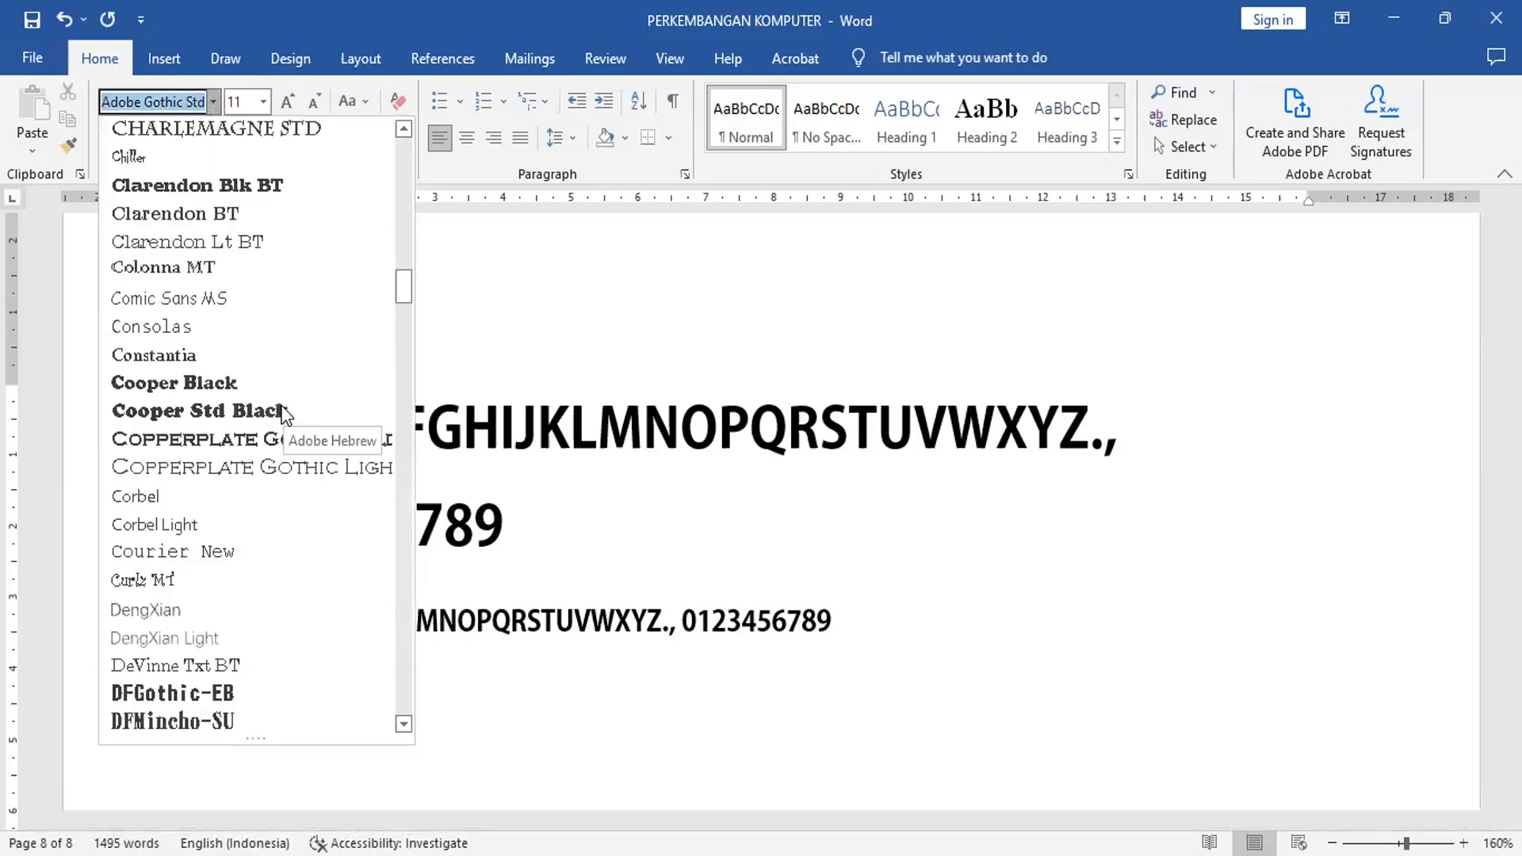
scroll(181, 273, "down", 20)
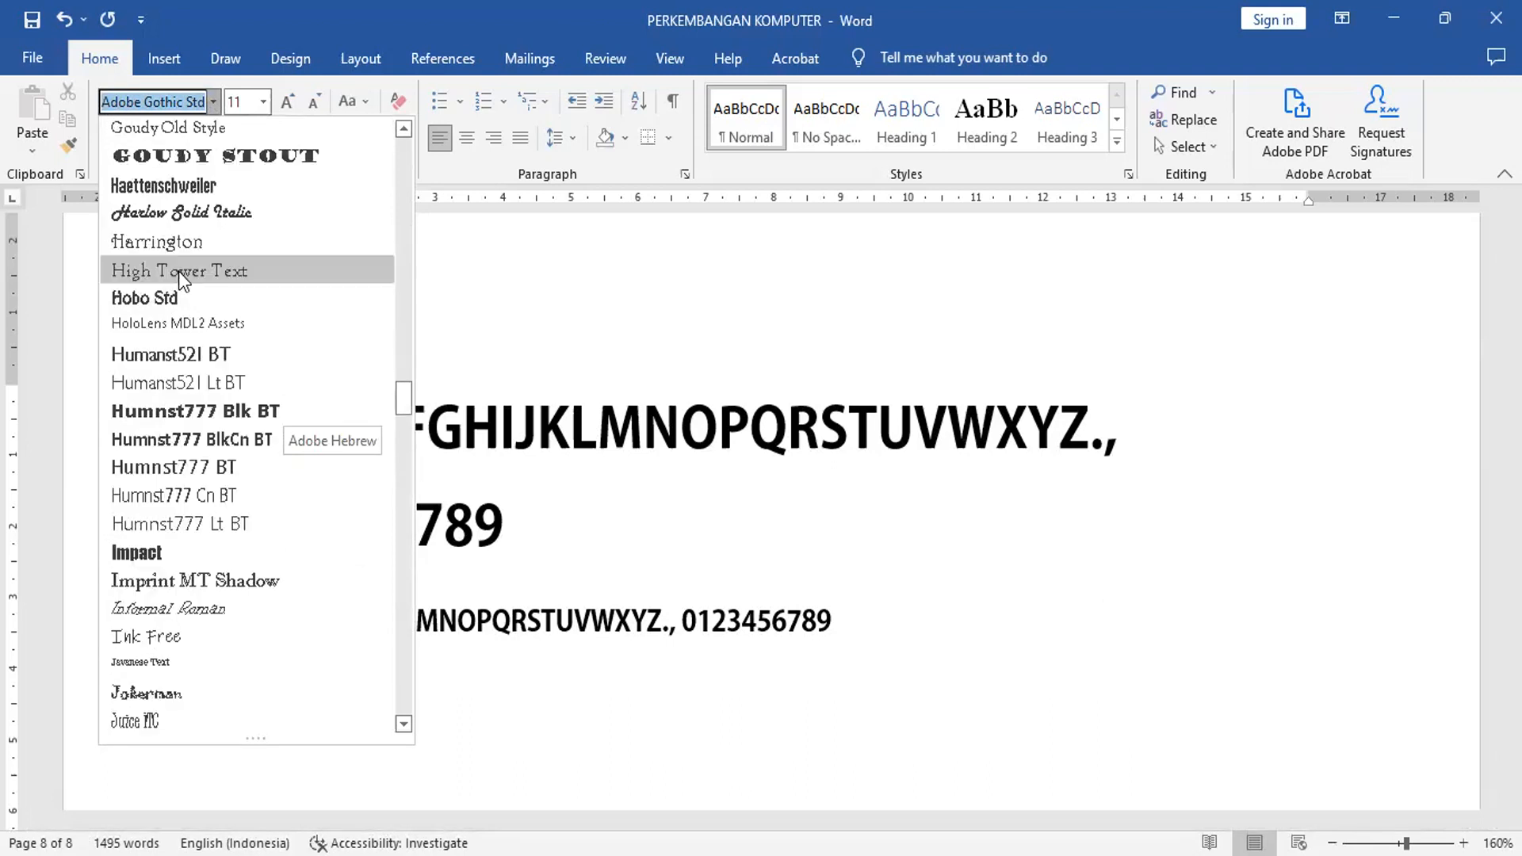
scroll(171, 301, "down", 20)
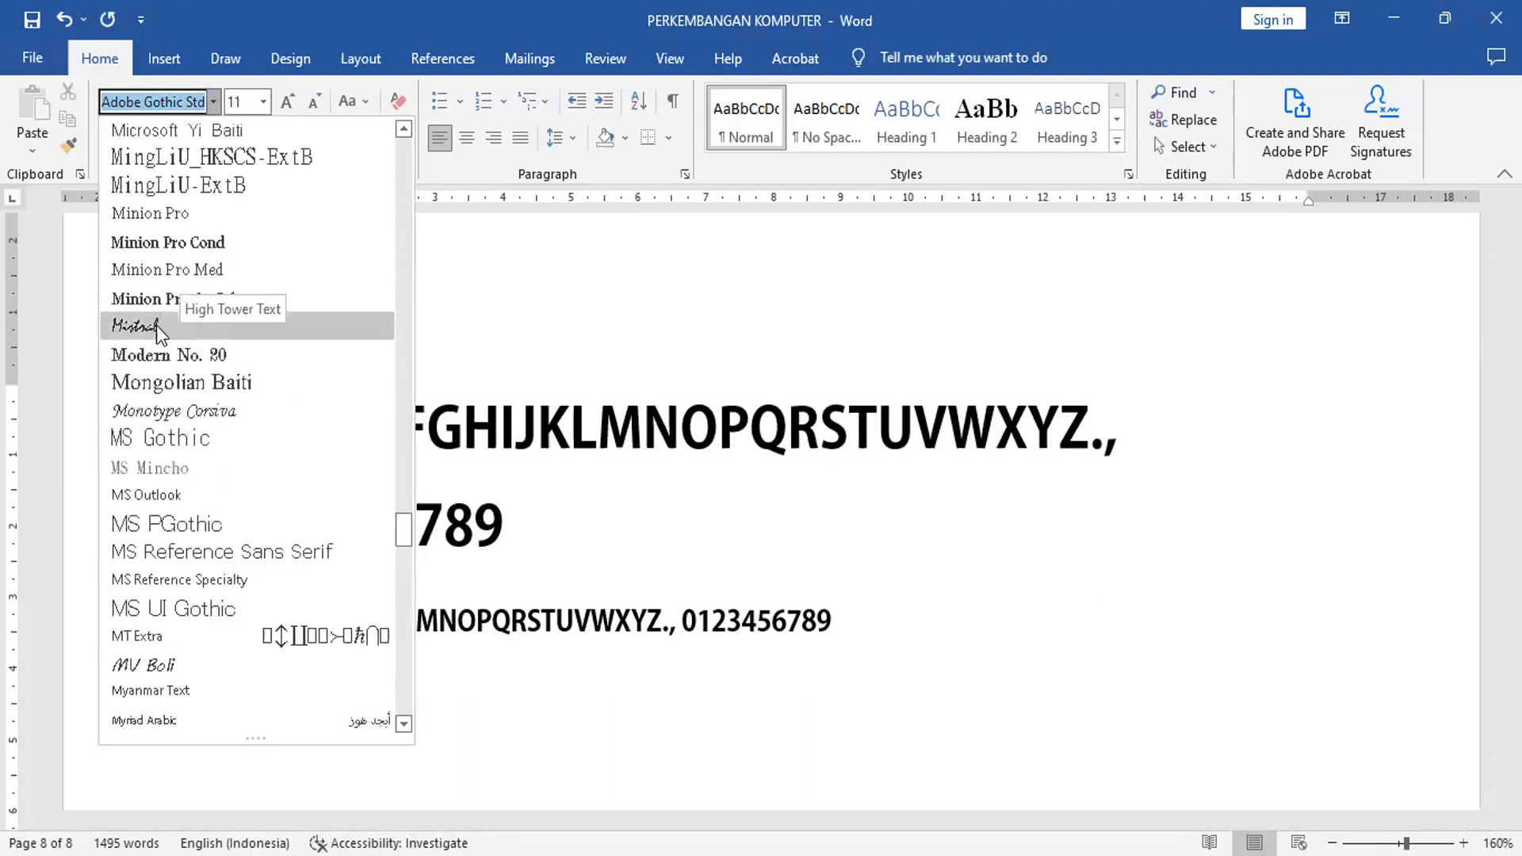
scroll(156, 330, "down", 20)
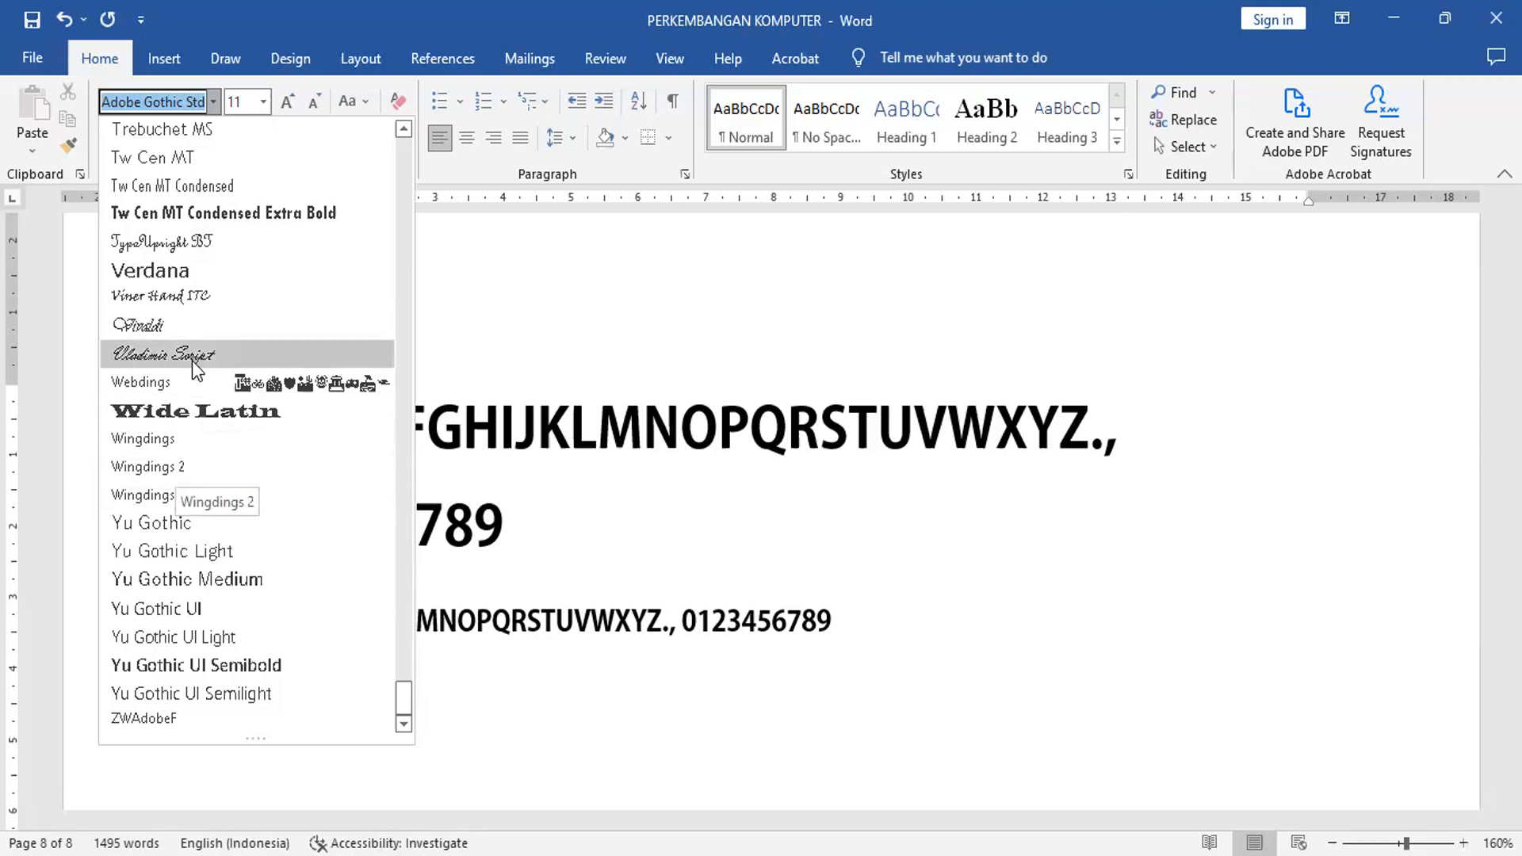
left_click(150, 444)
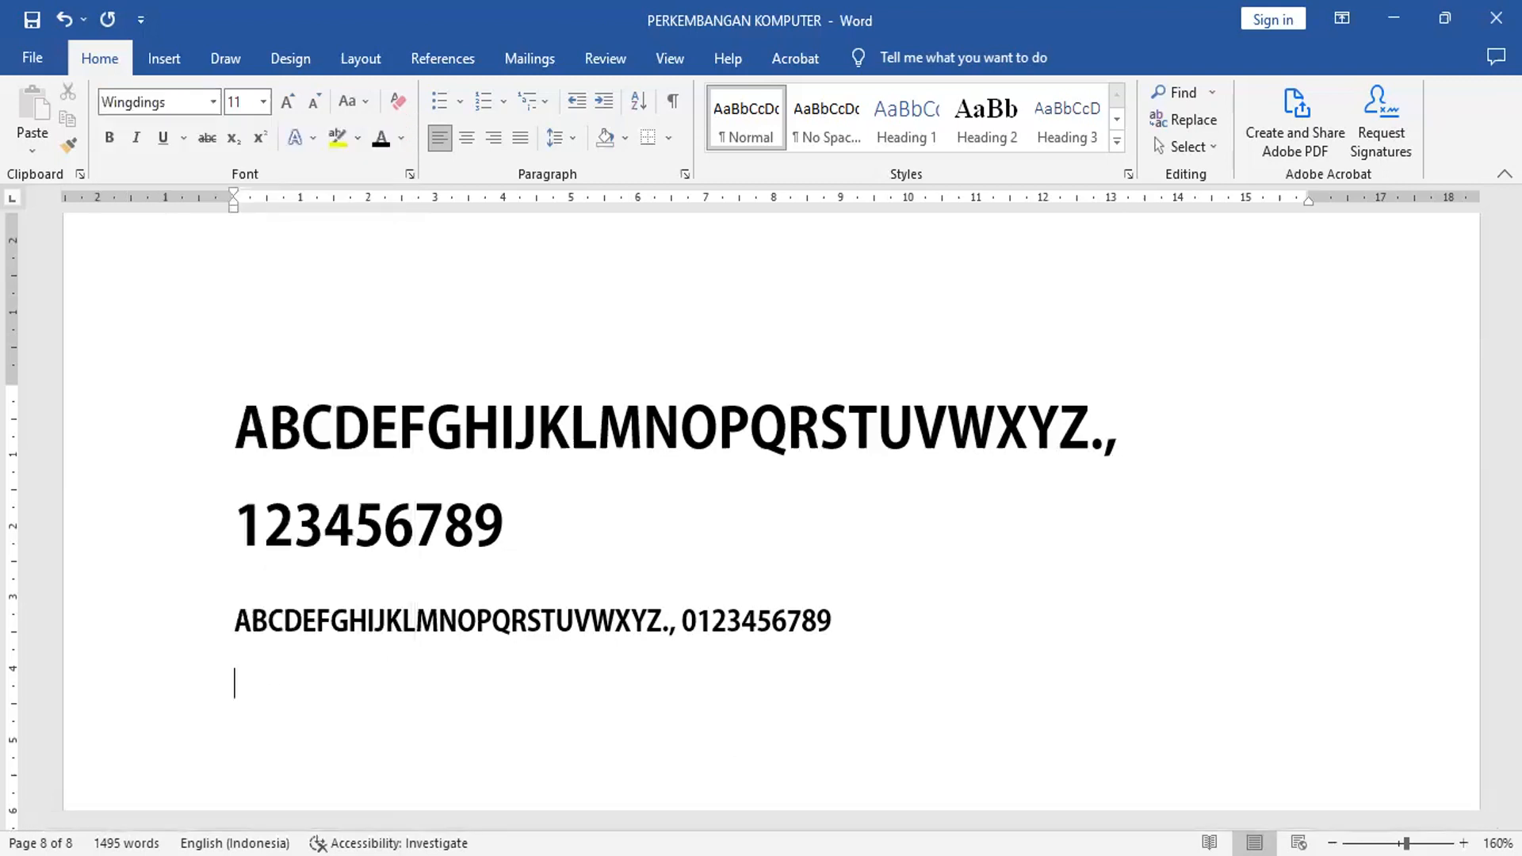
type("ABCDEF")
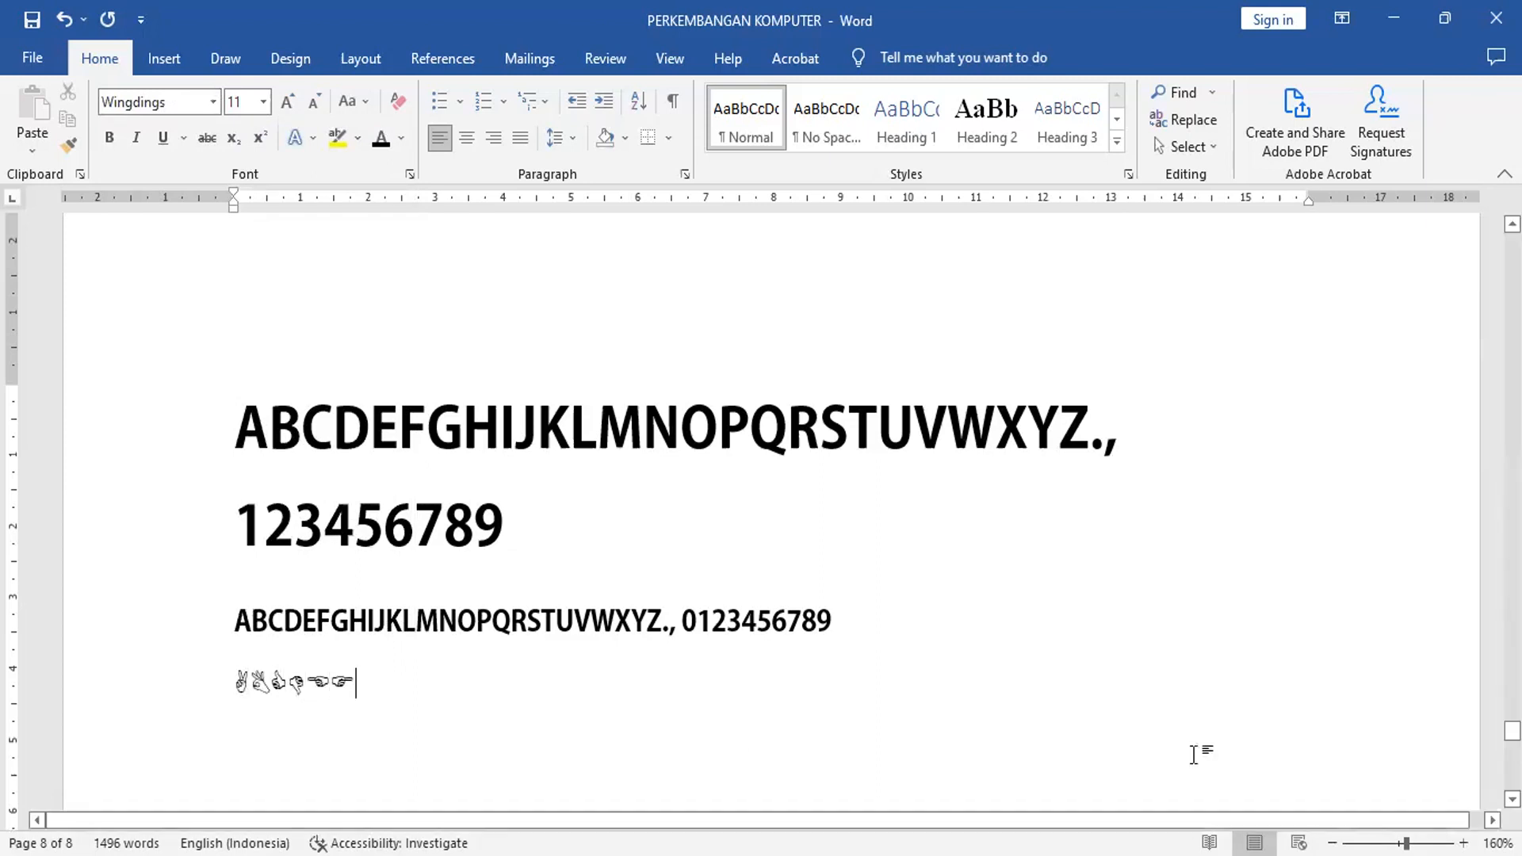
Select the Wingdings symbol line and enlarge it to font size 72
left_click(165, 691)
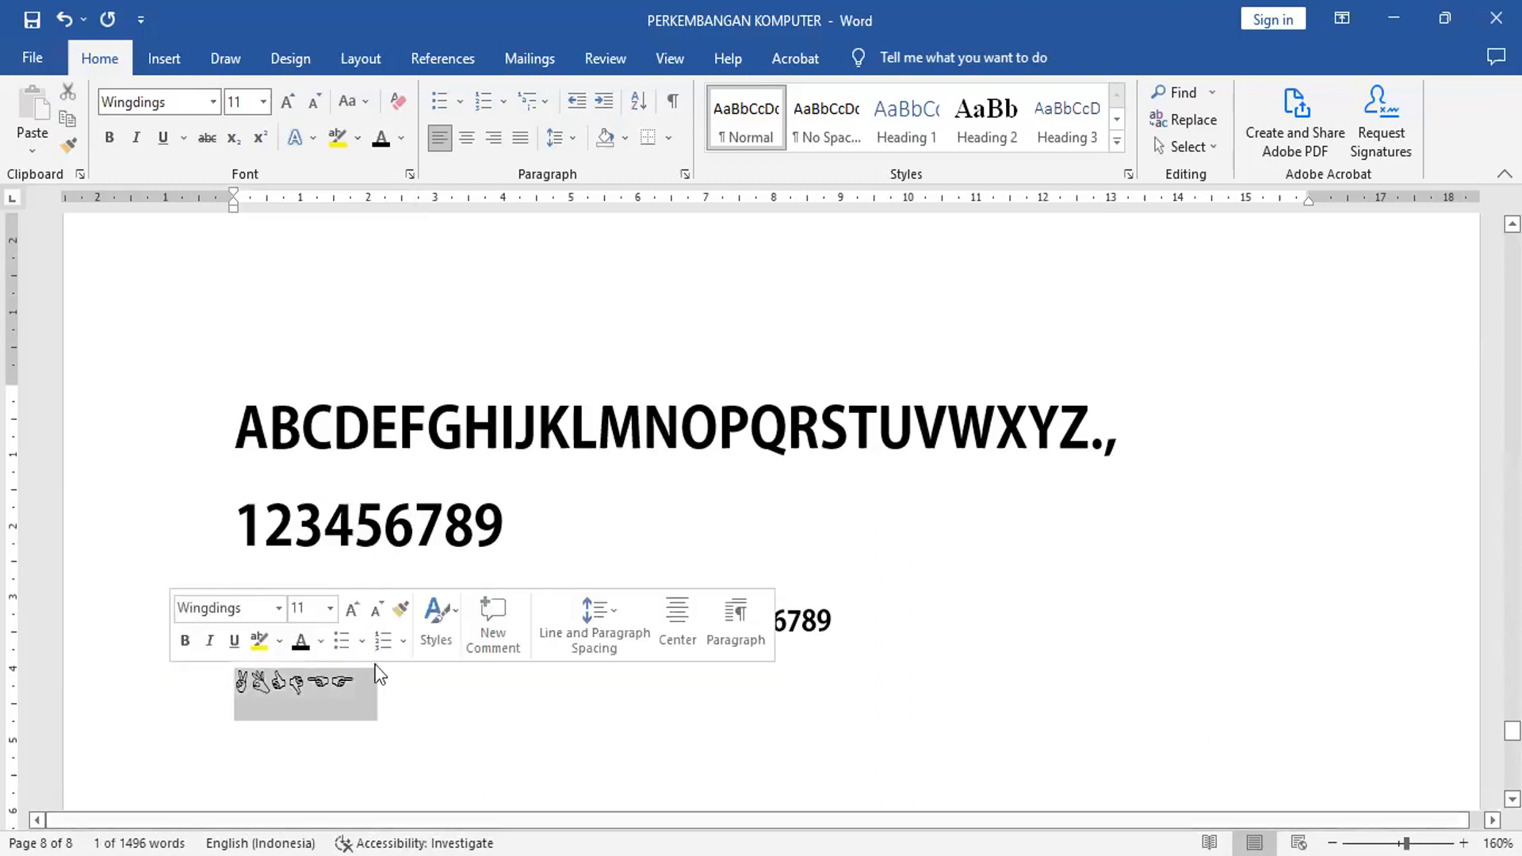
left_click(263, 101)
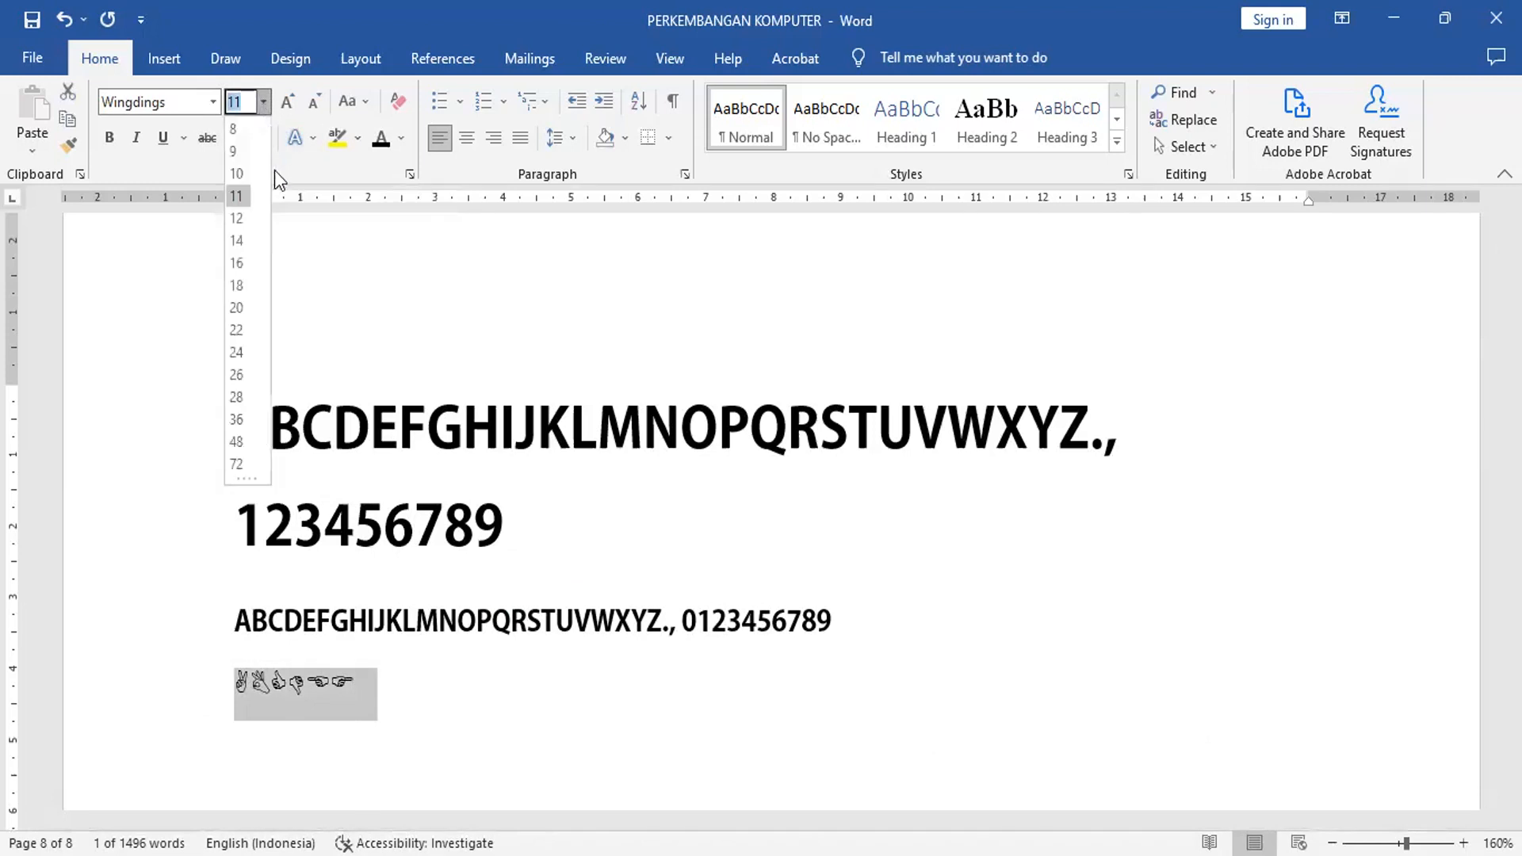
left_click(241, 220)
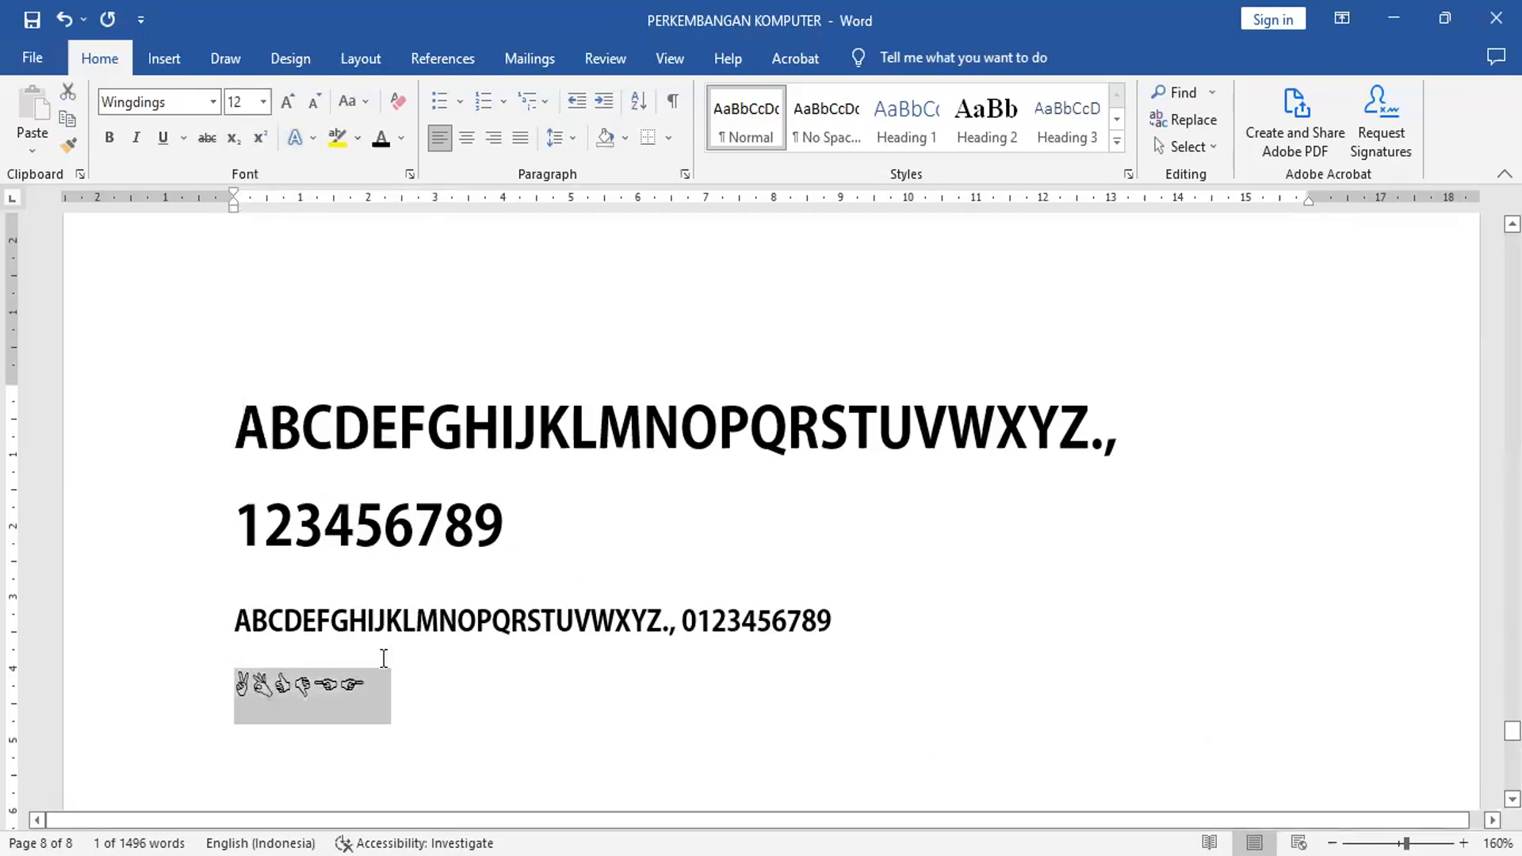
left_click(288, 98)
left_click(288, 98)
left_click(287, 99)
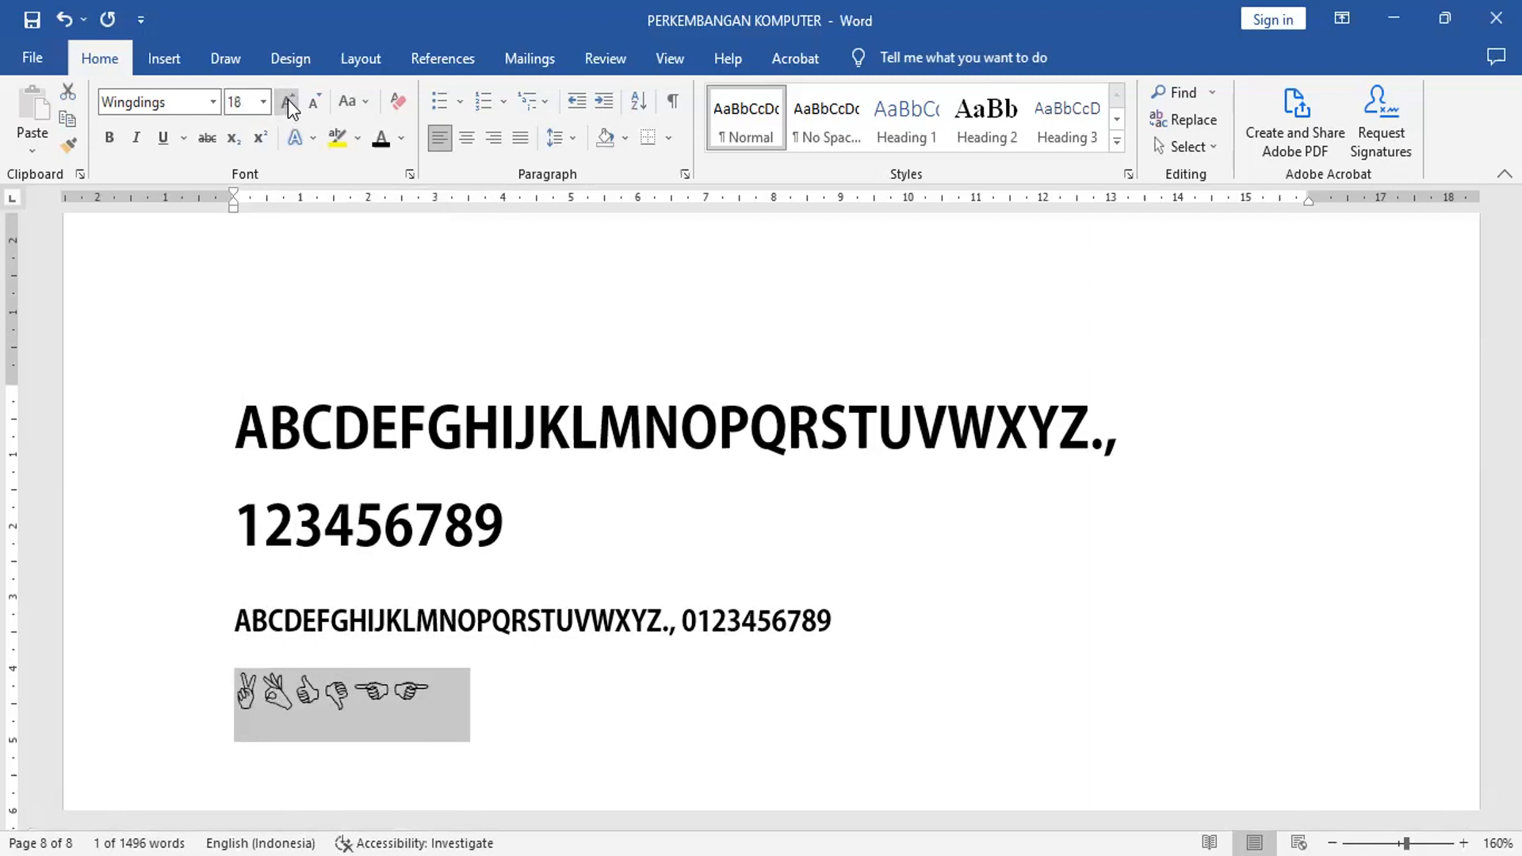
left_click(288, 99)
left_click(288, 98)
left_click(288, 98)
left_click(288, 99)
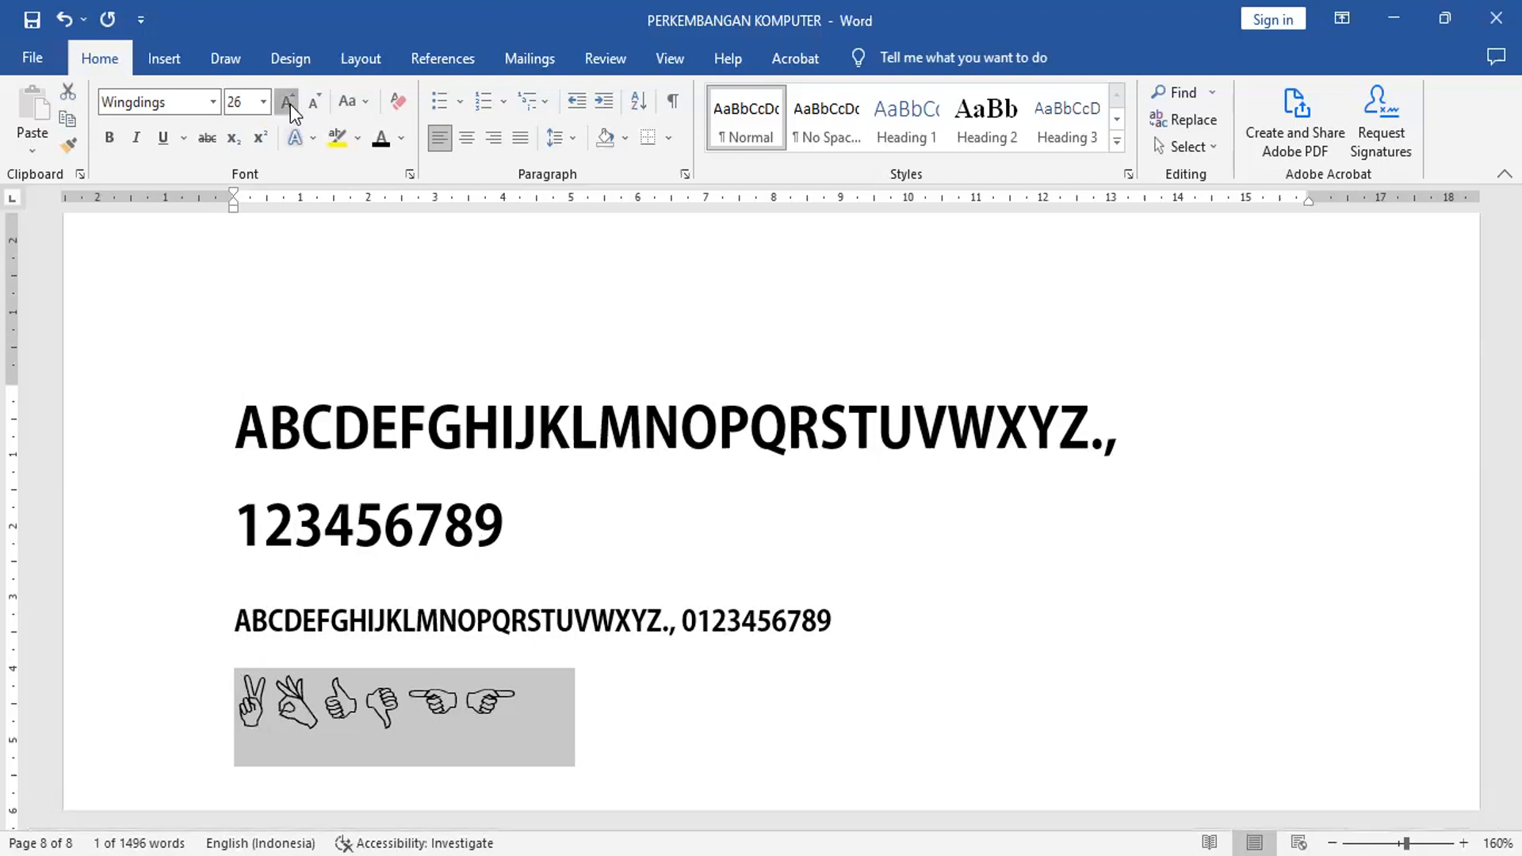
left_click(288, 102)
left_click(289, 101)
left_click(289, 101)
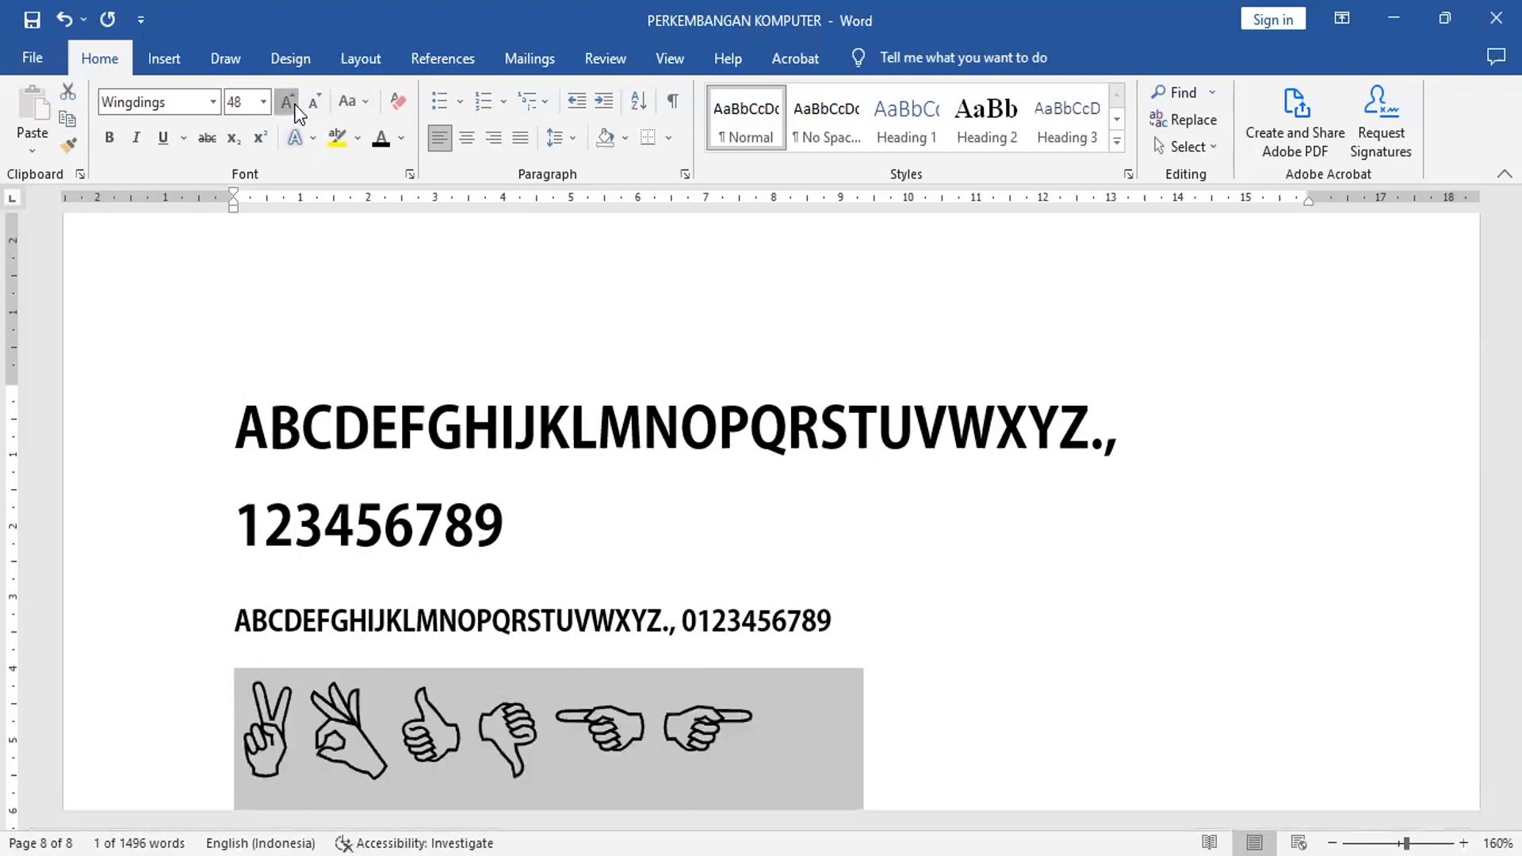
left_click(289, 102)
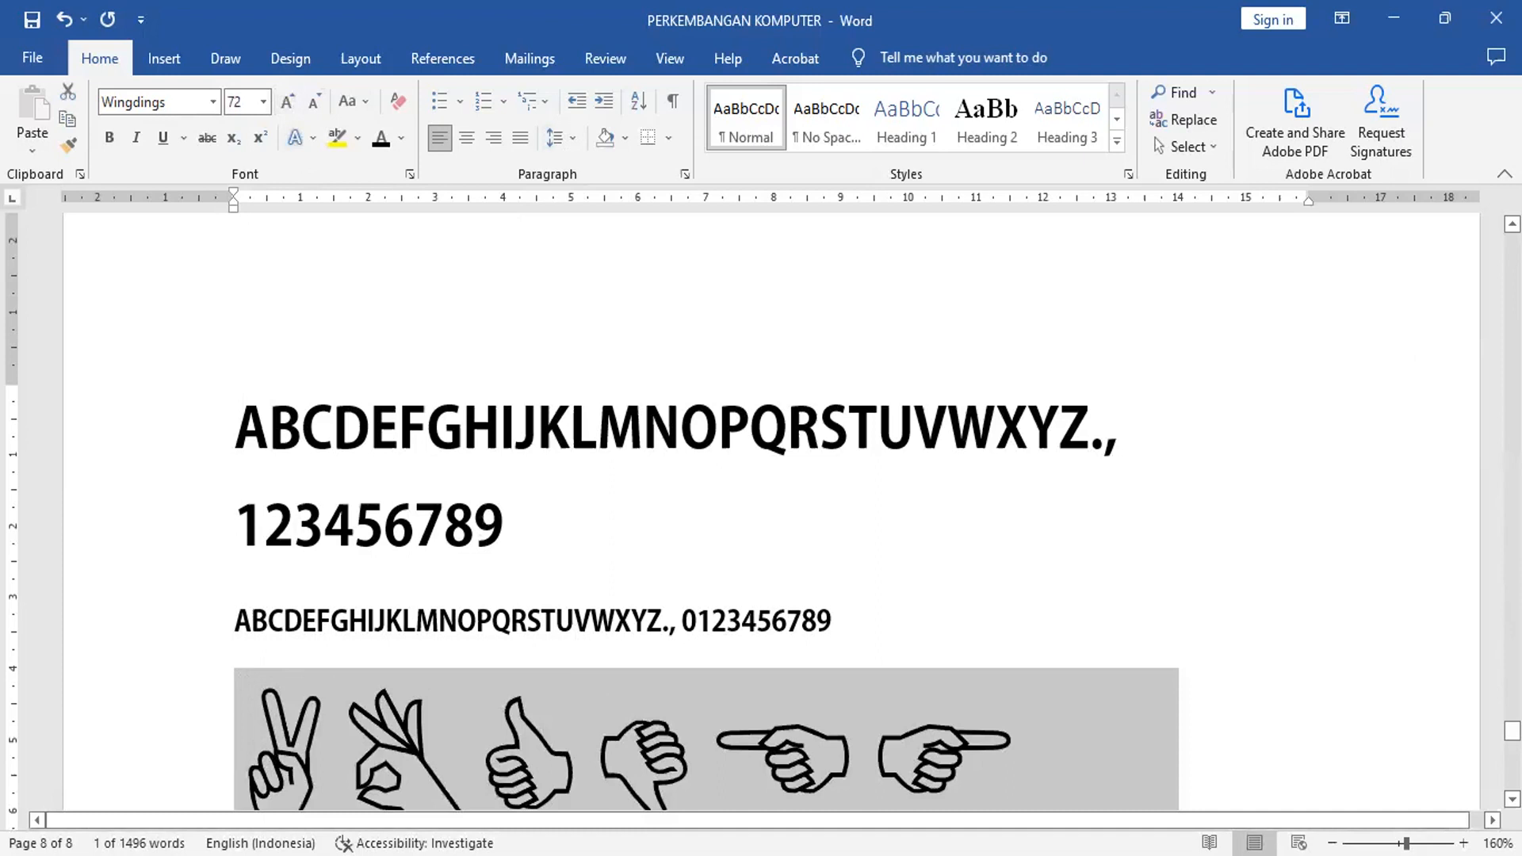
scroll(706, 555, "down", 3)
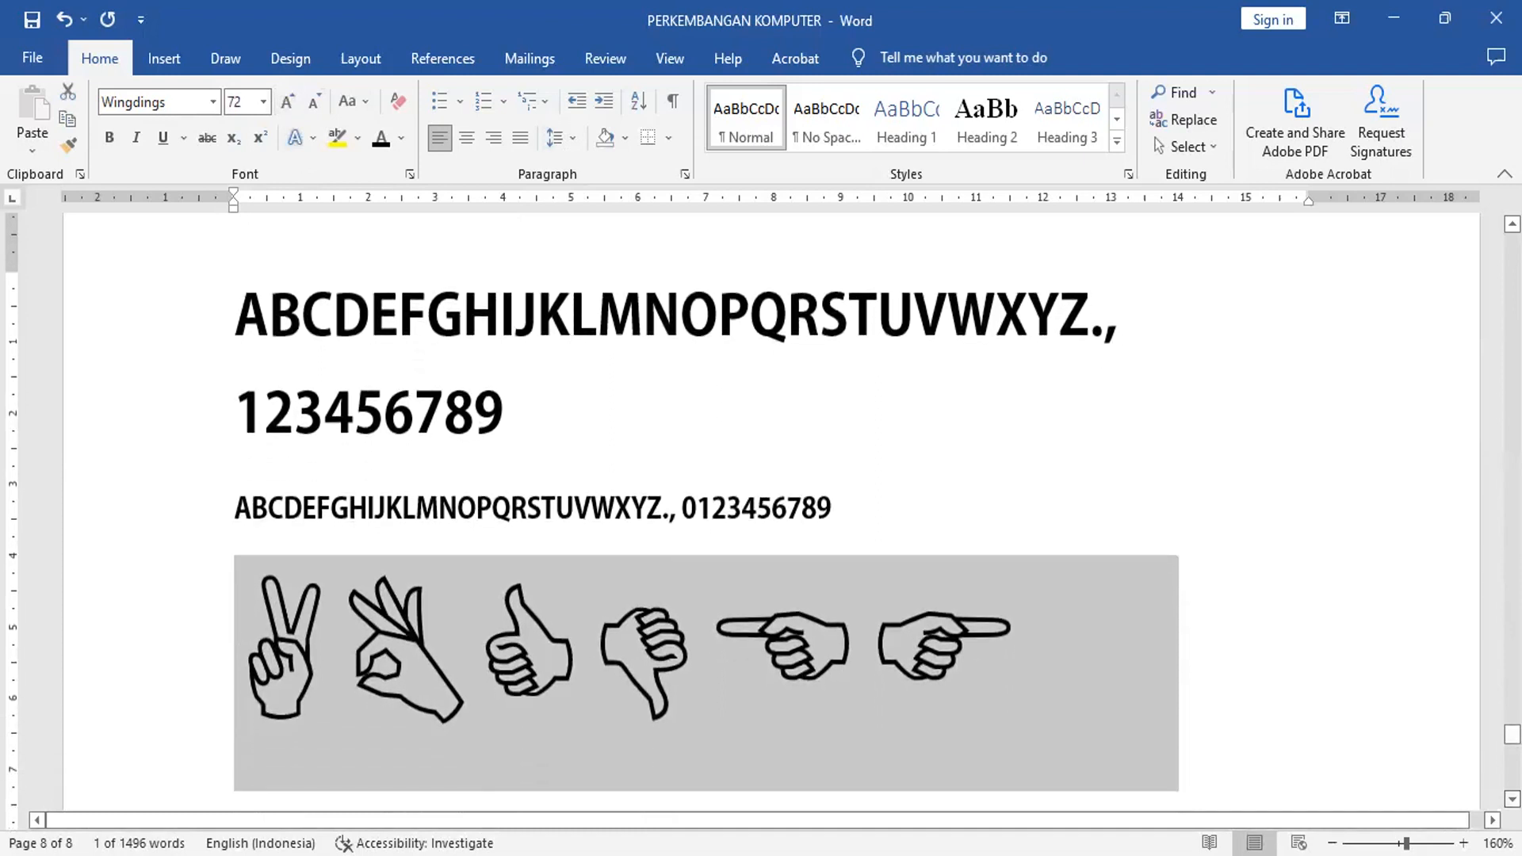
scroll(705, 515, "down", 3)
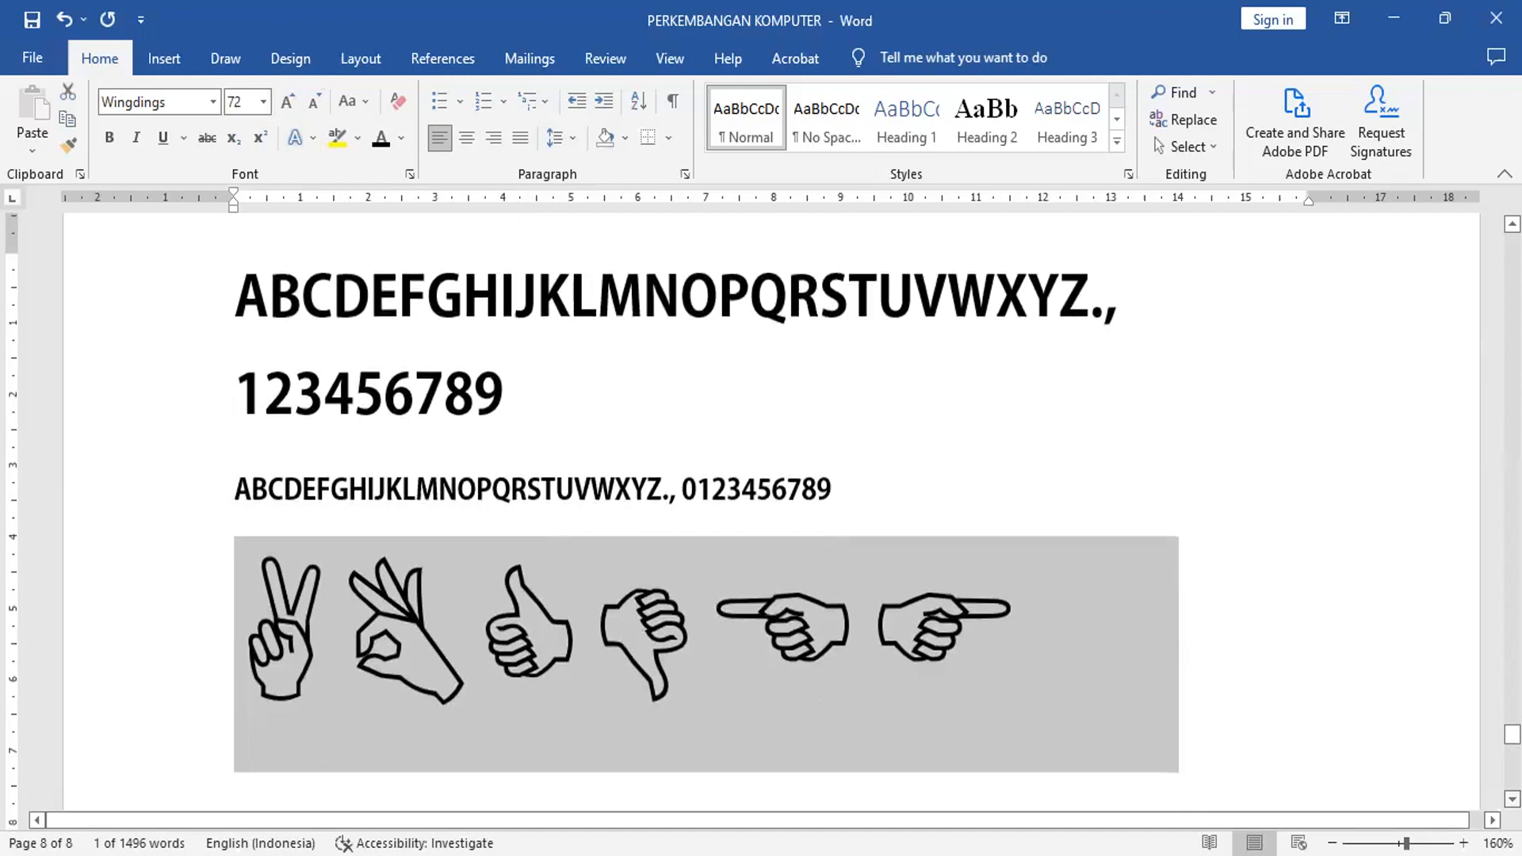
scroll(594, 615, "down", 1)
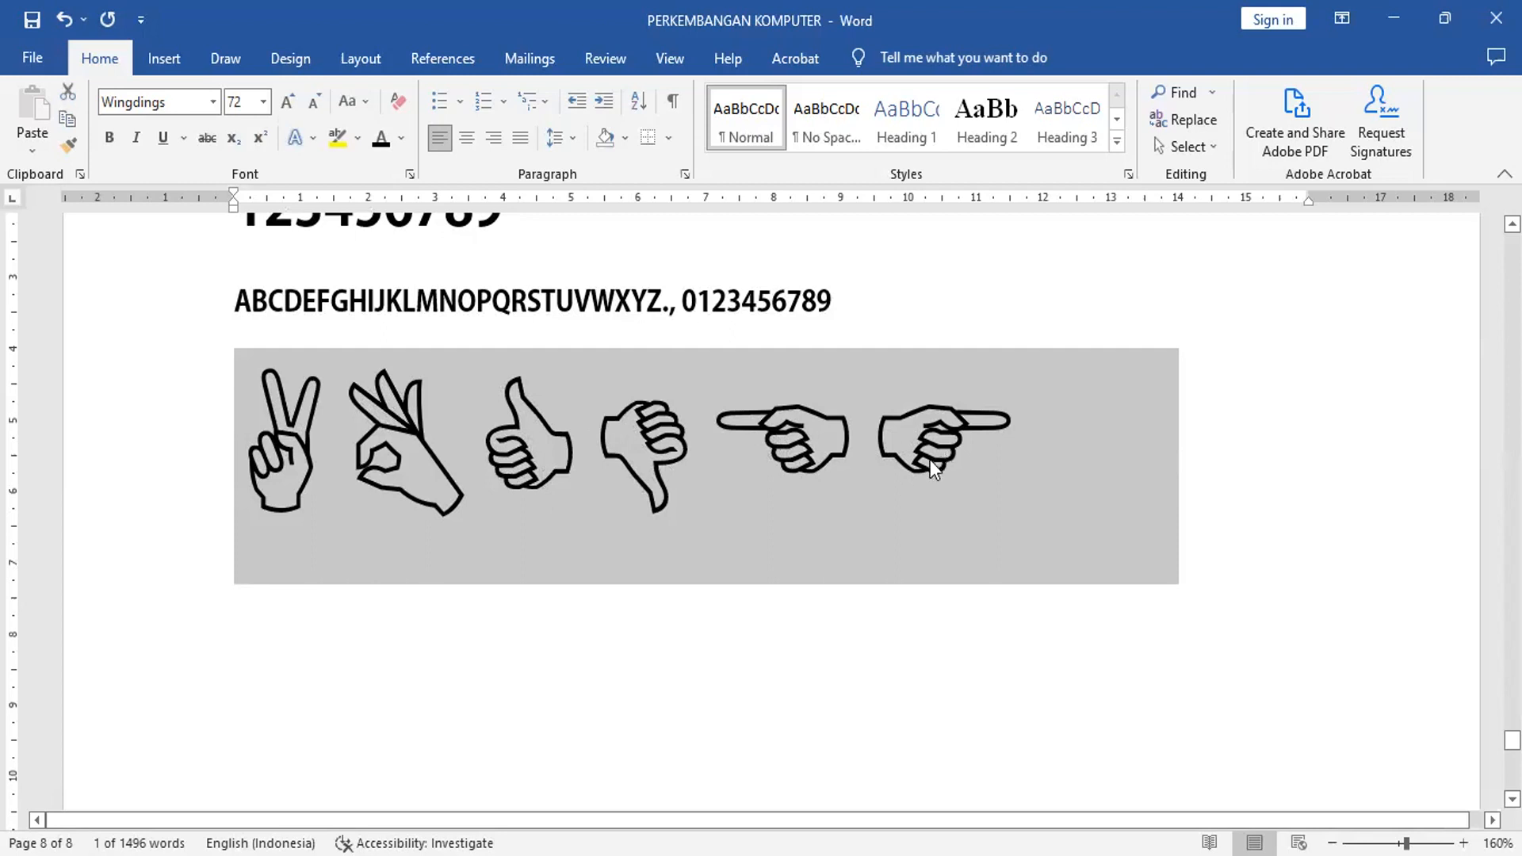
left_click(1014, 444)
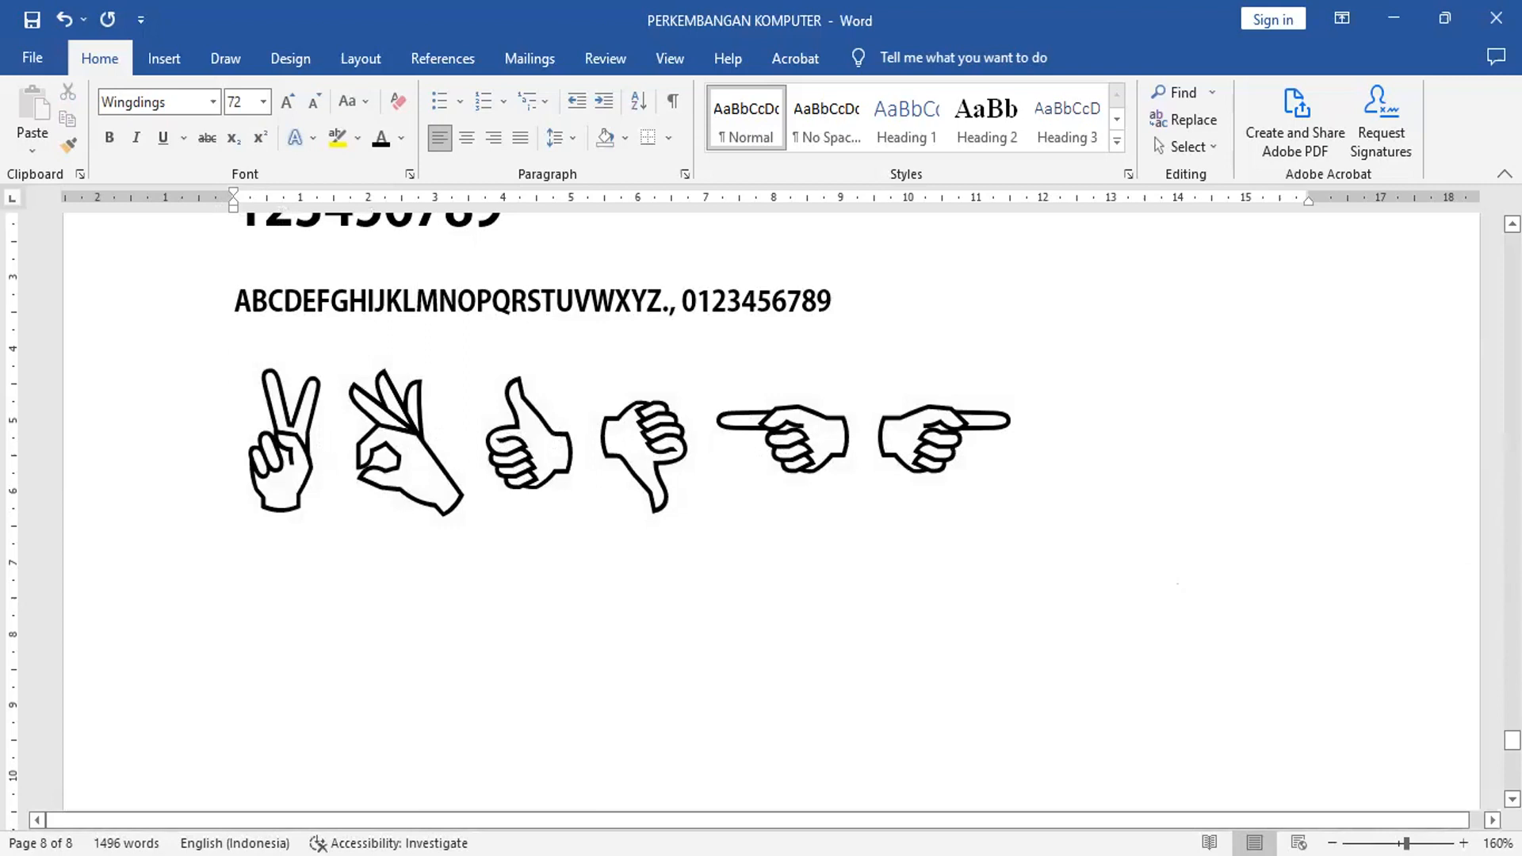
type("G")
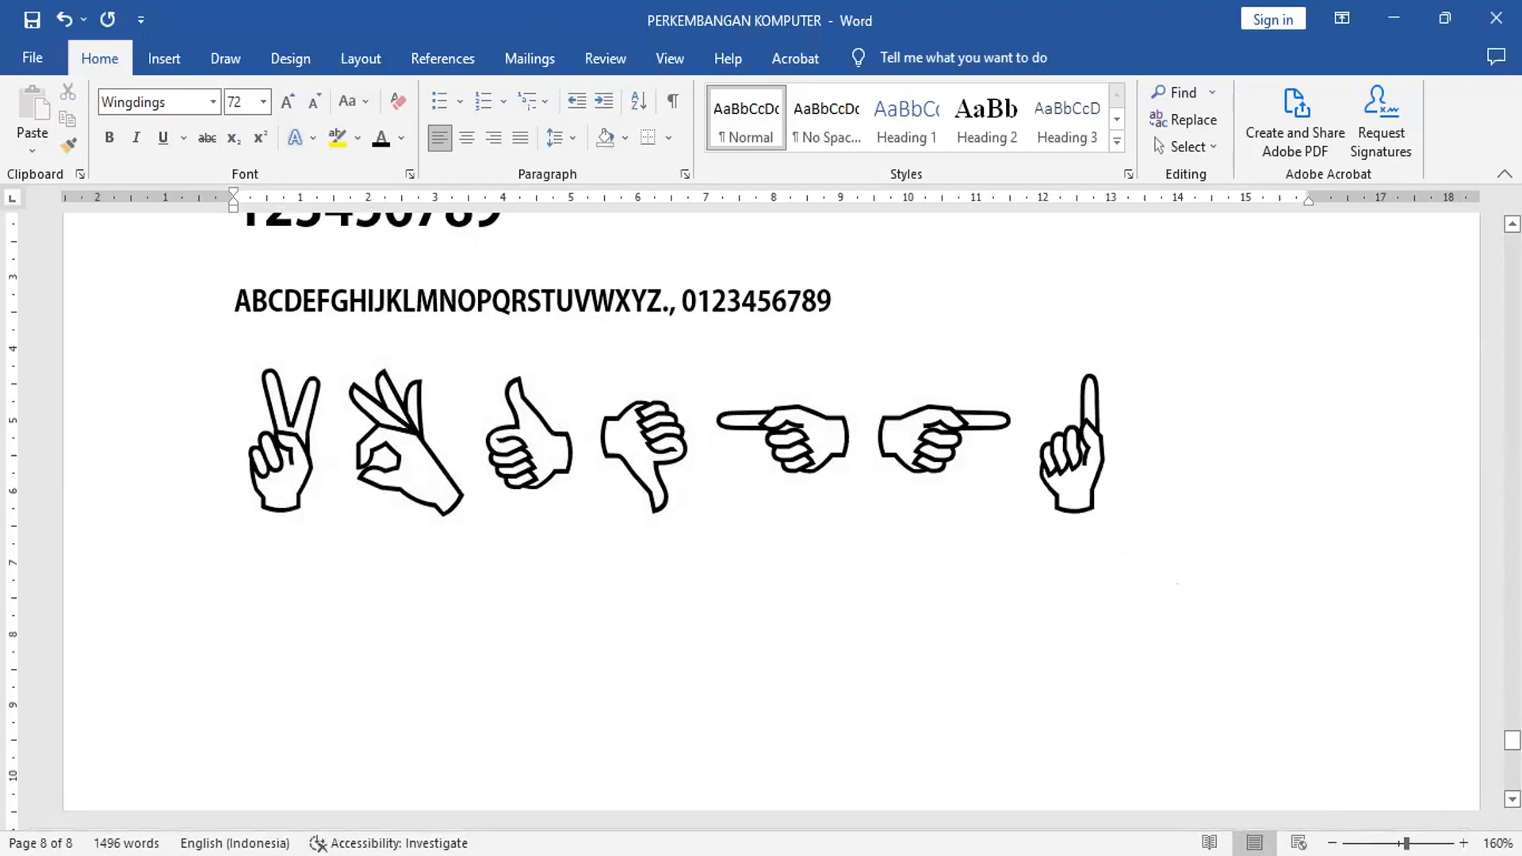
type("HIJ")
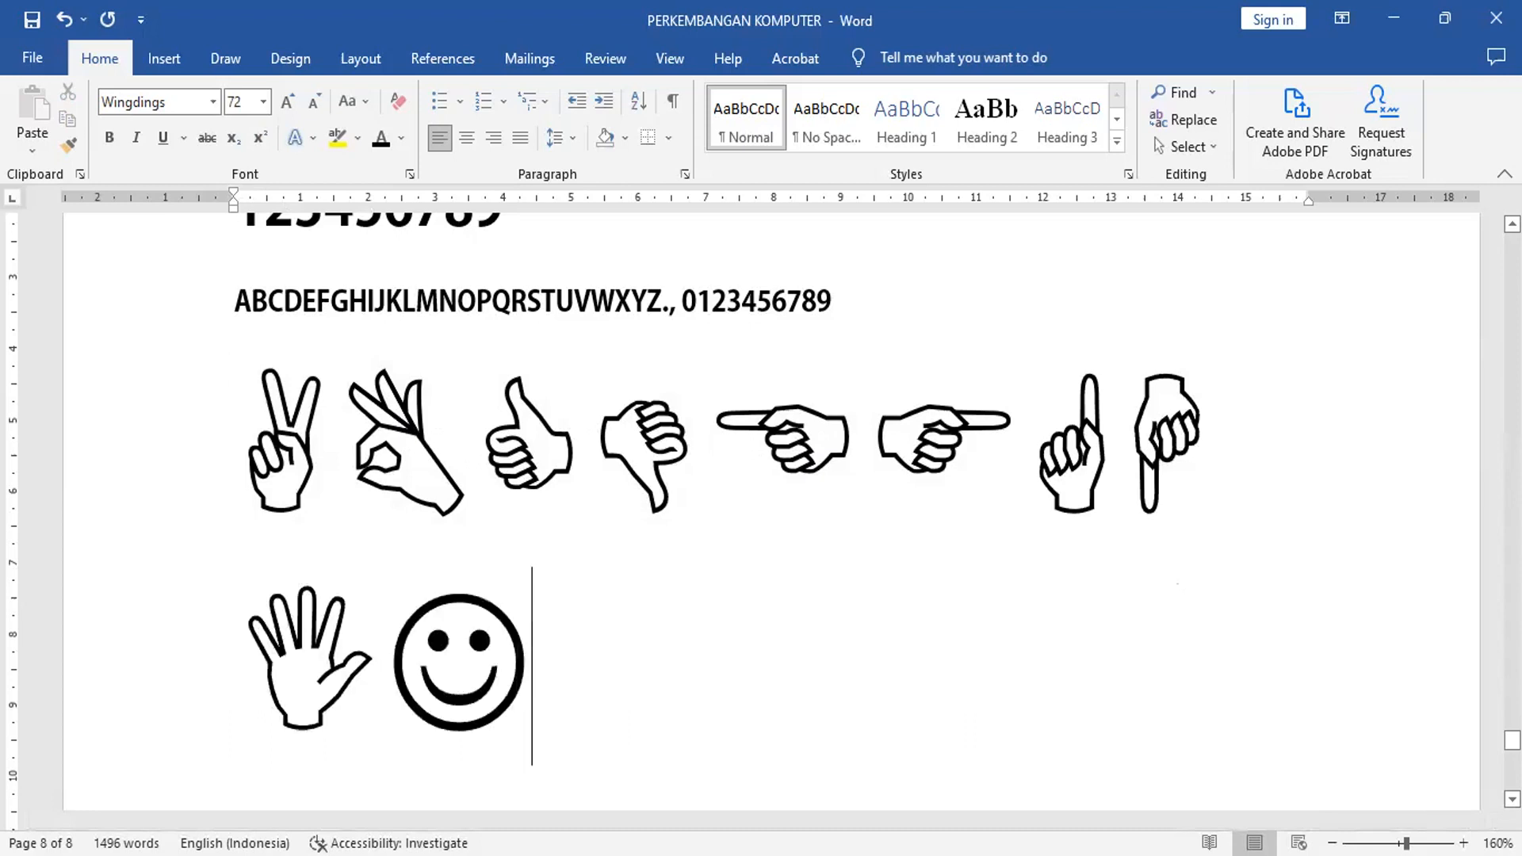
type("KLM")
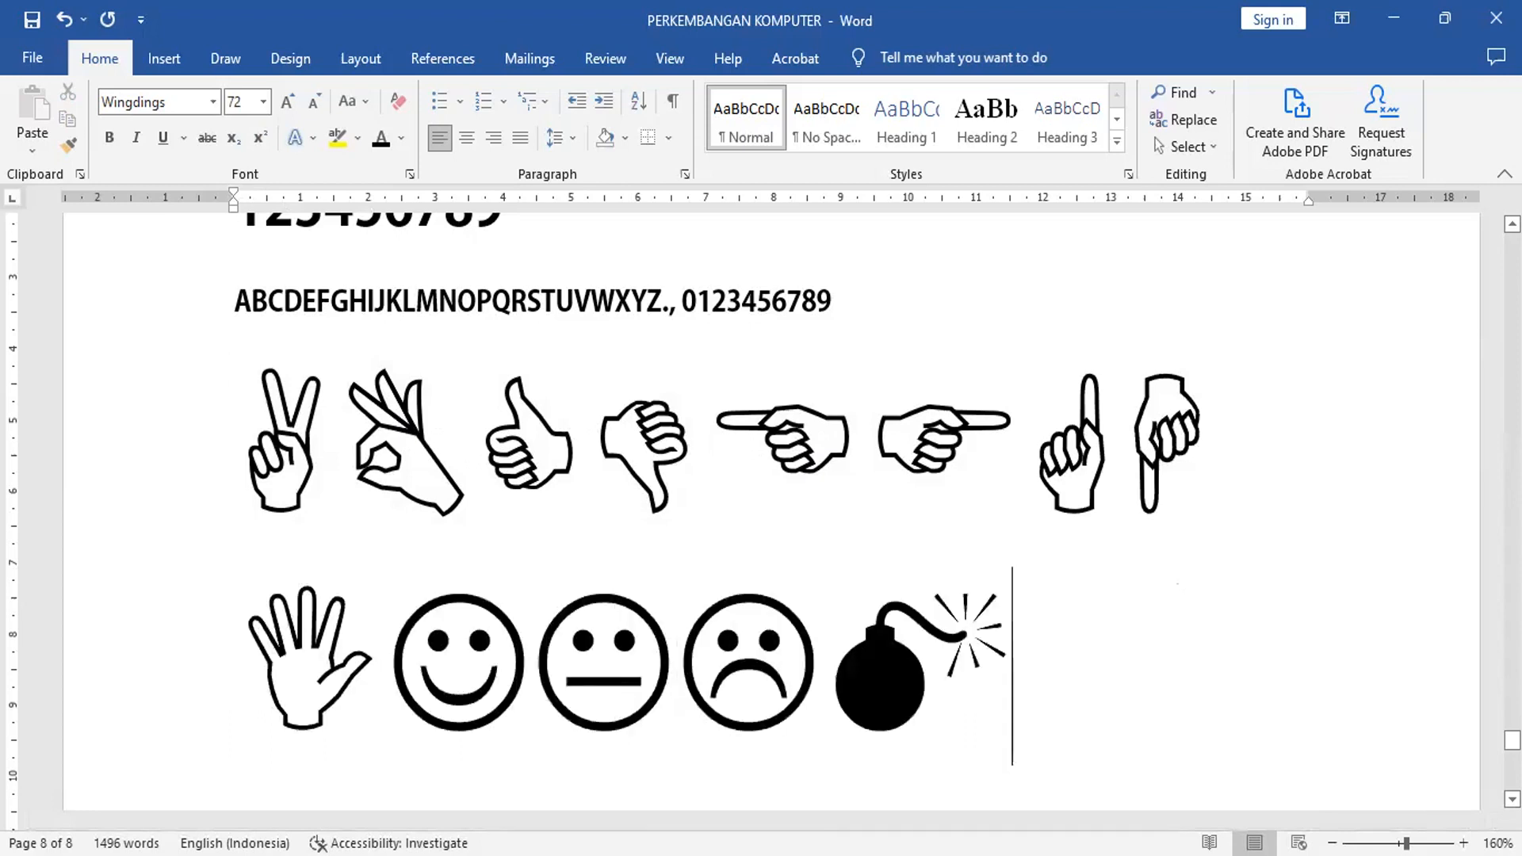
type("NOP")
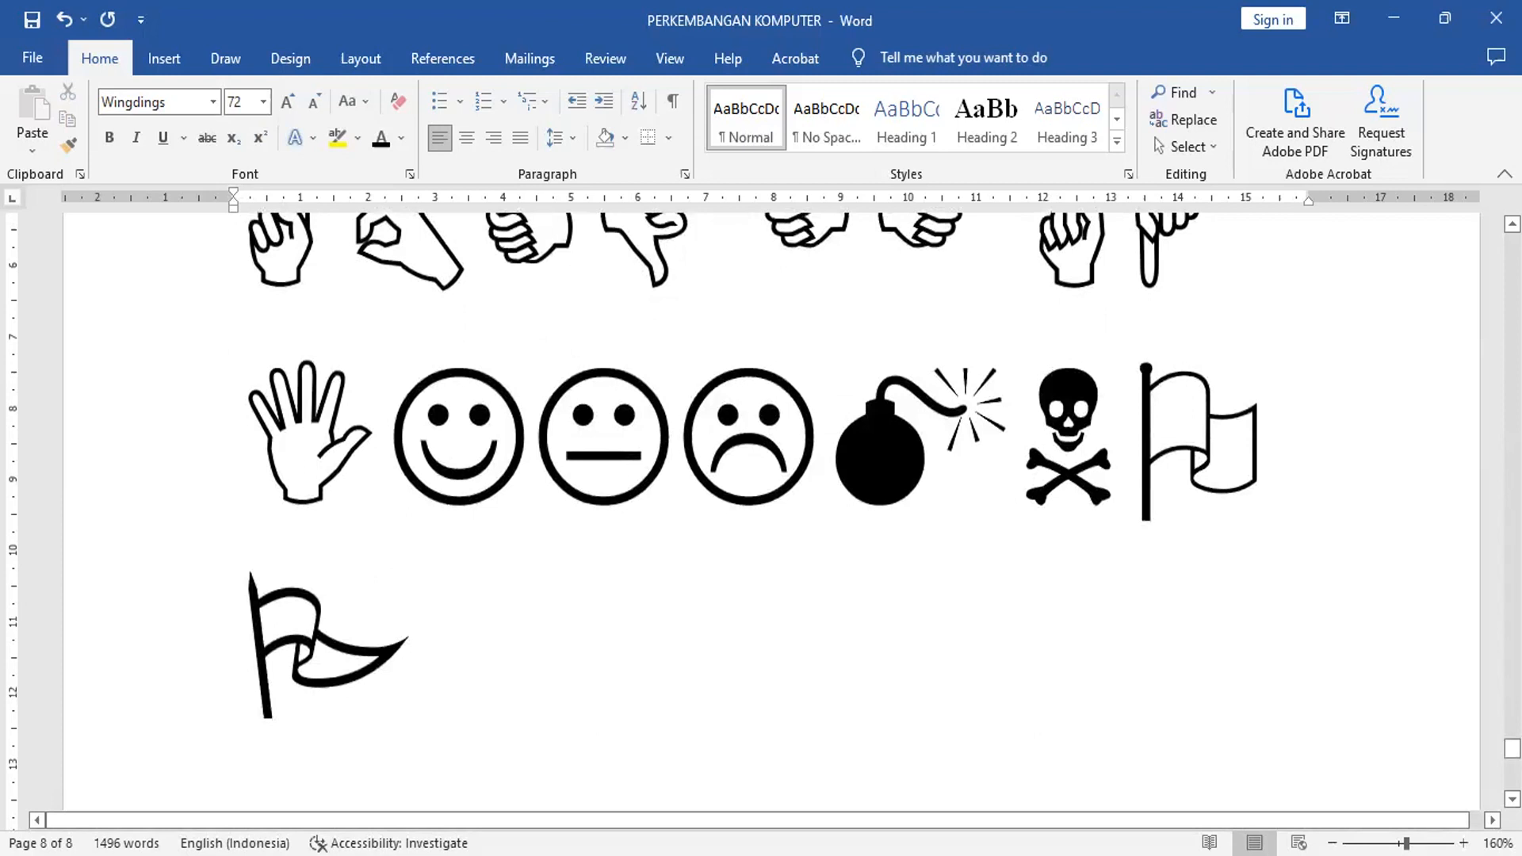
type("QRS")
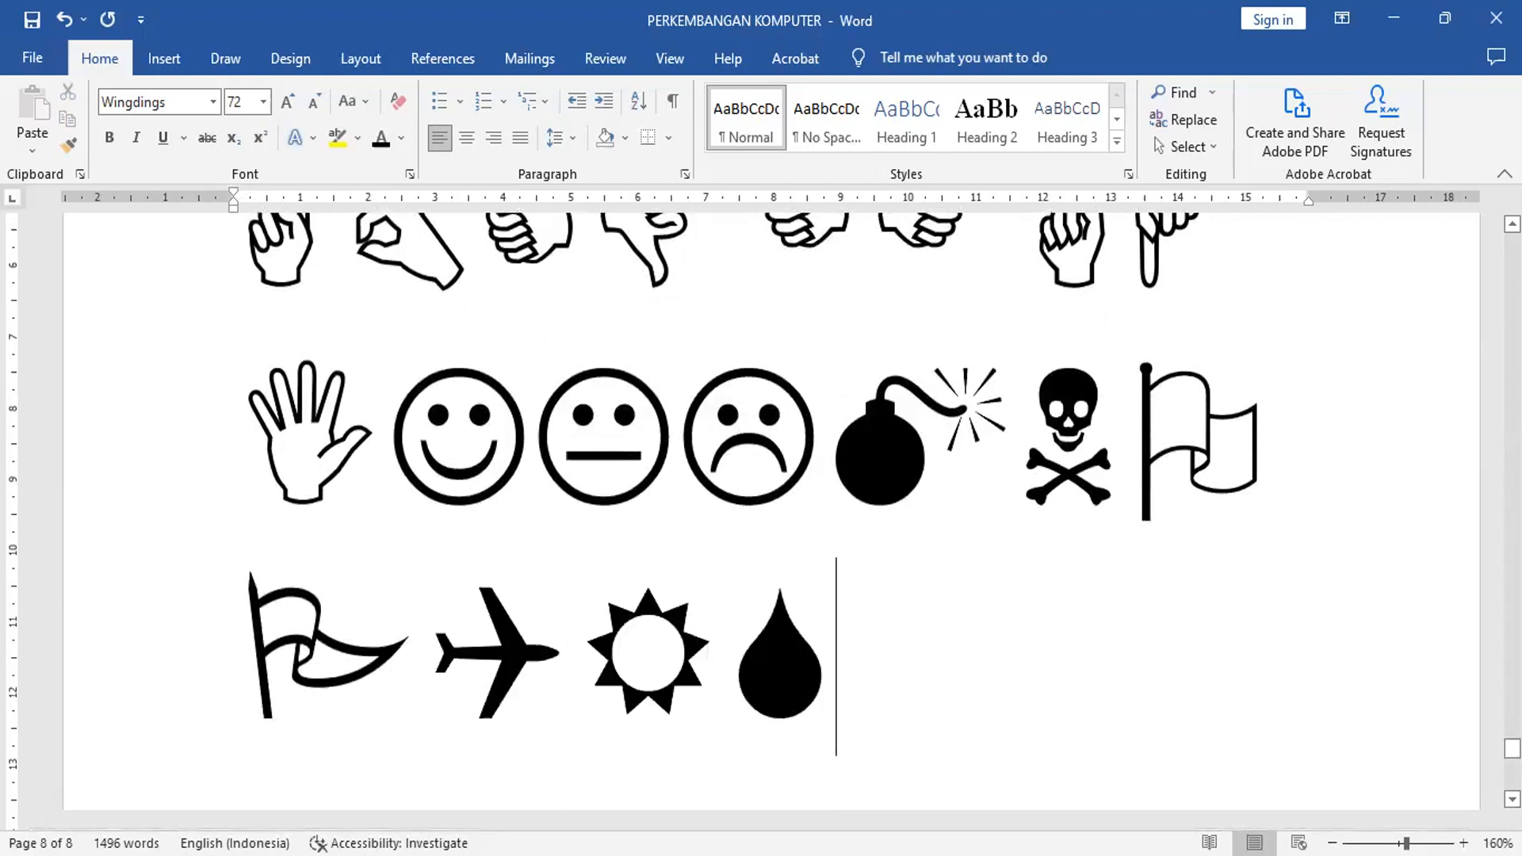
type("TUV")
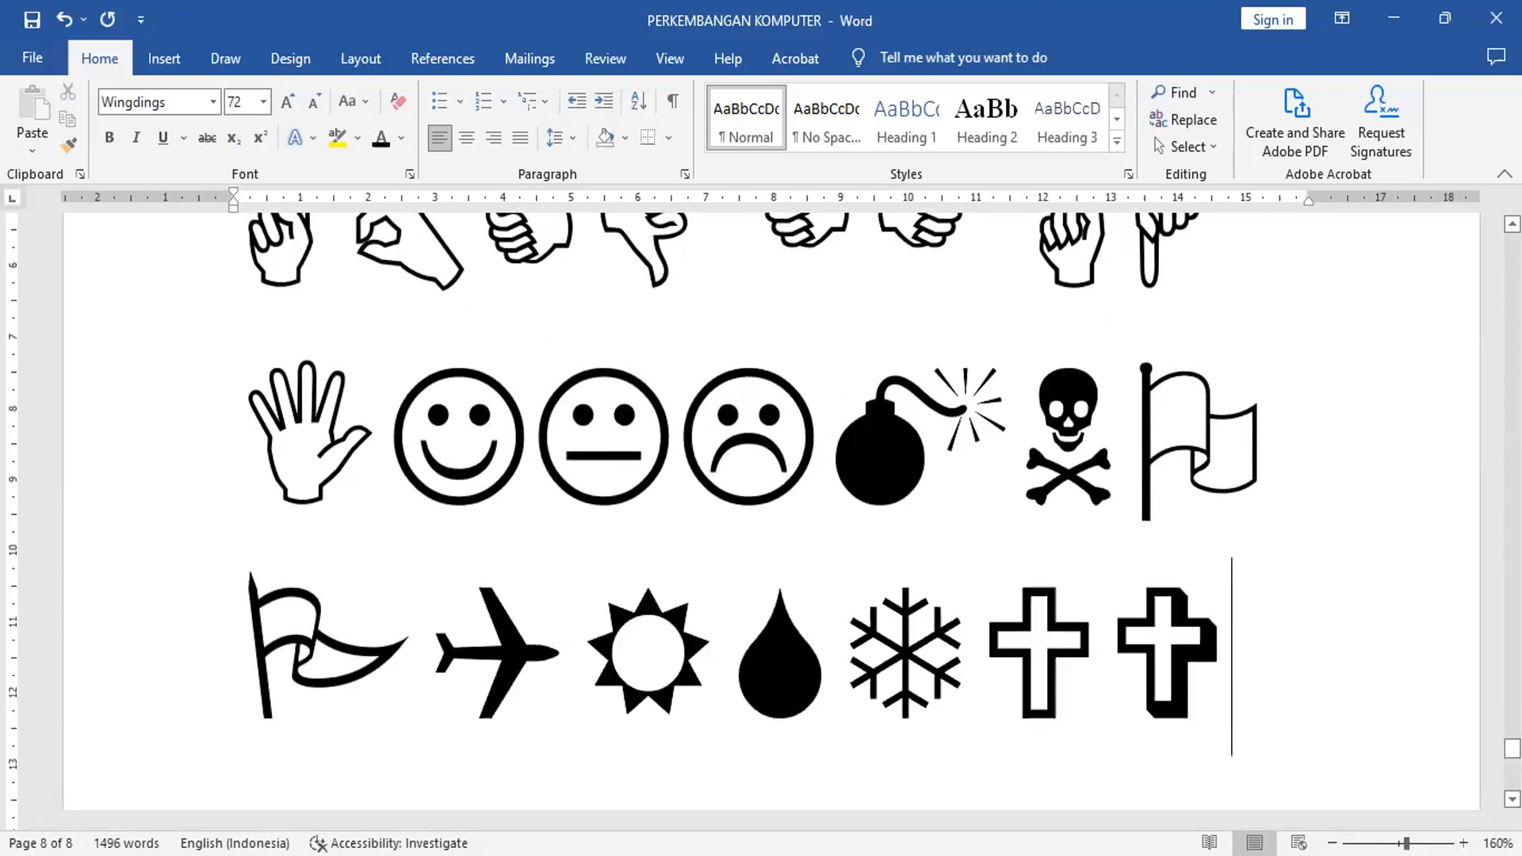
type("WXY")
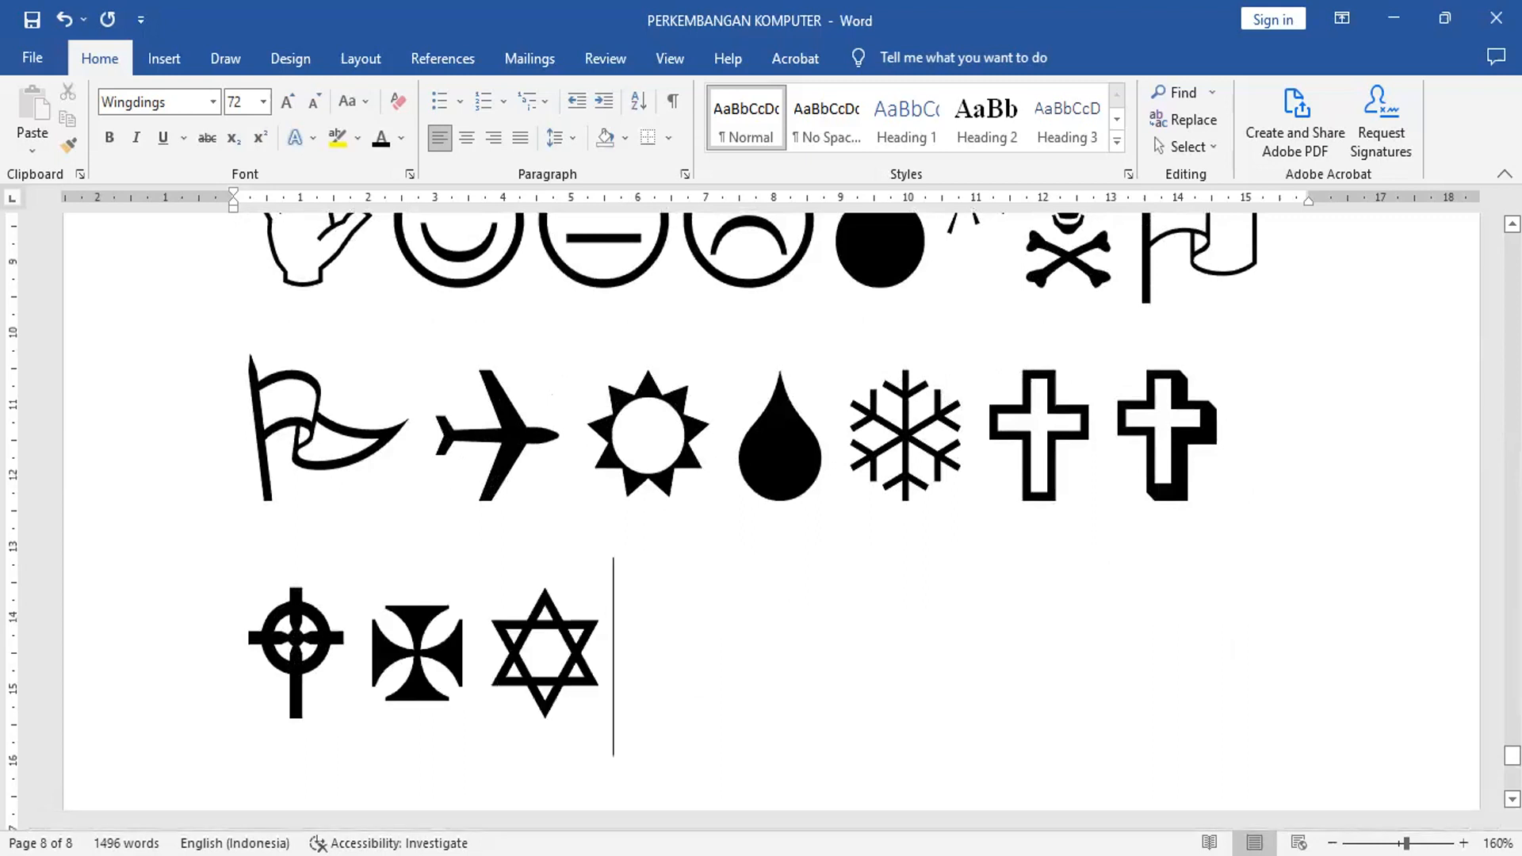
type("Z.,")
key("Return")
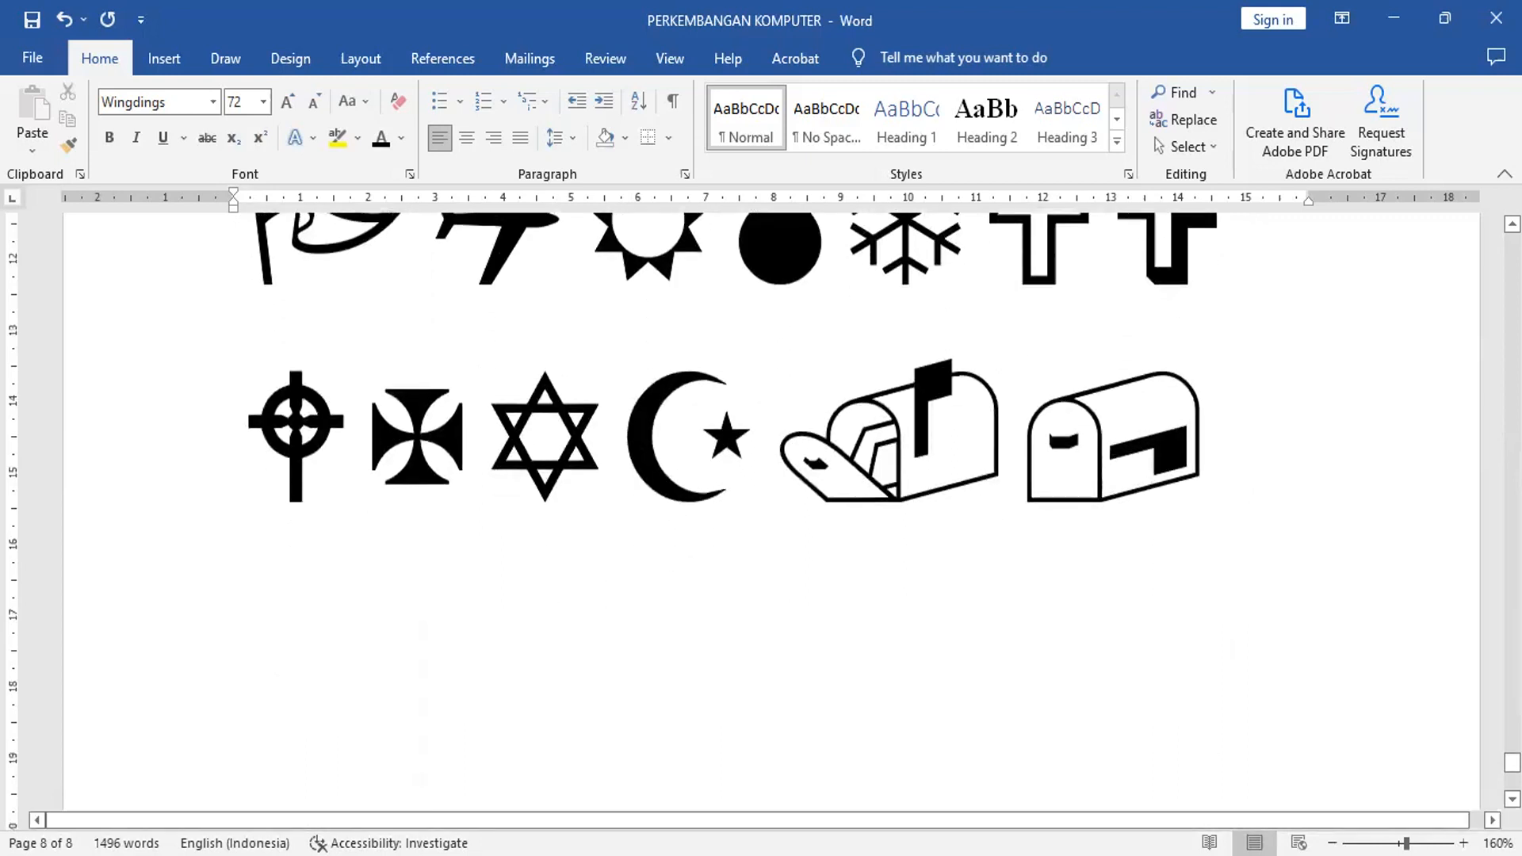
type("01234567")
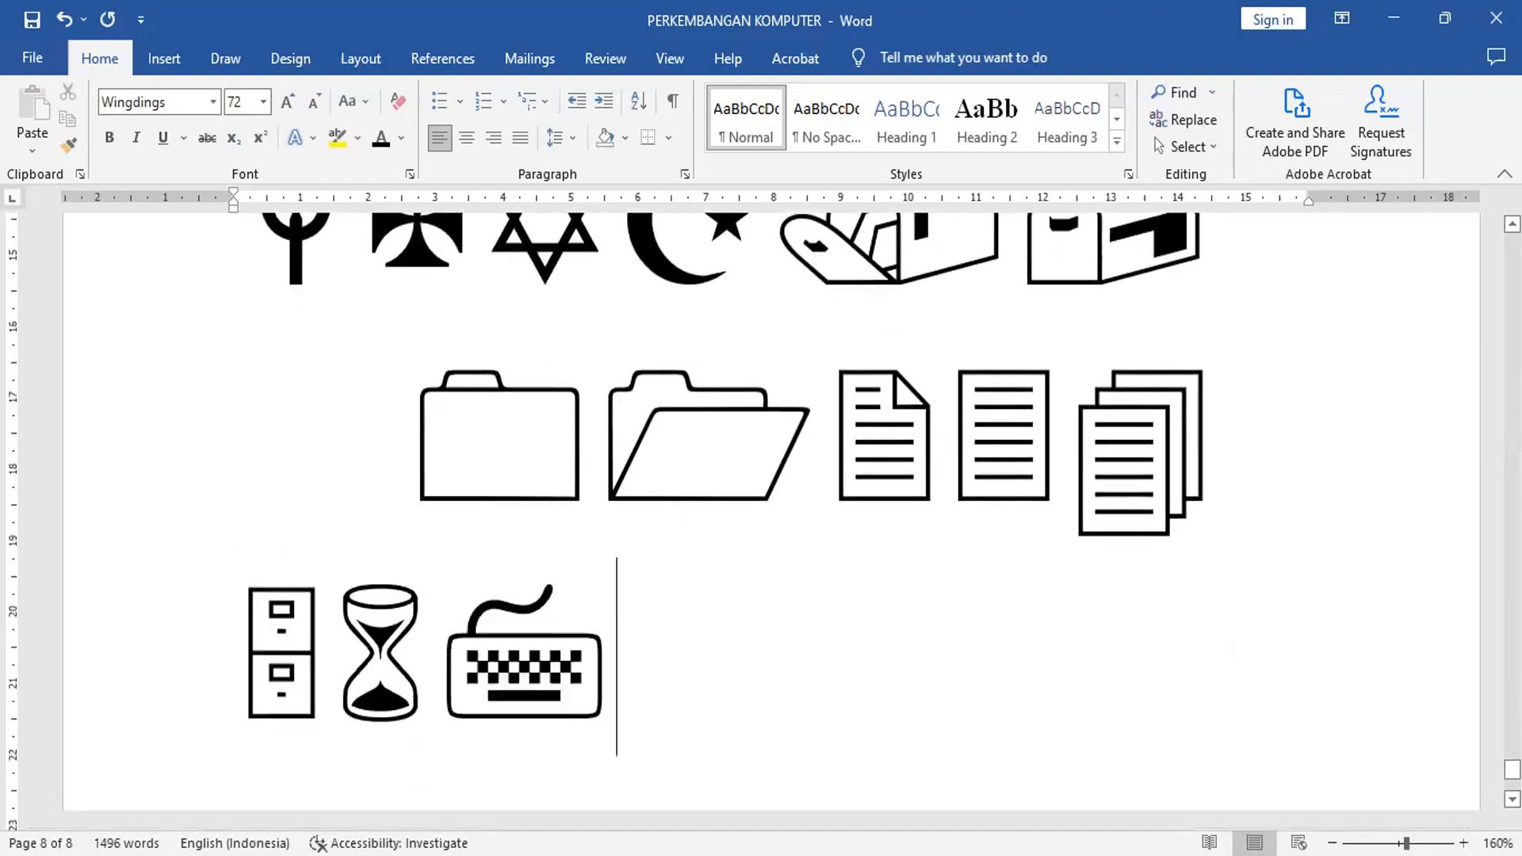
type("89")
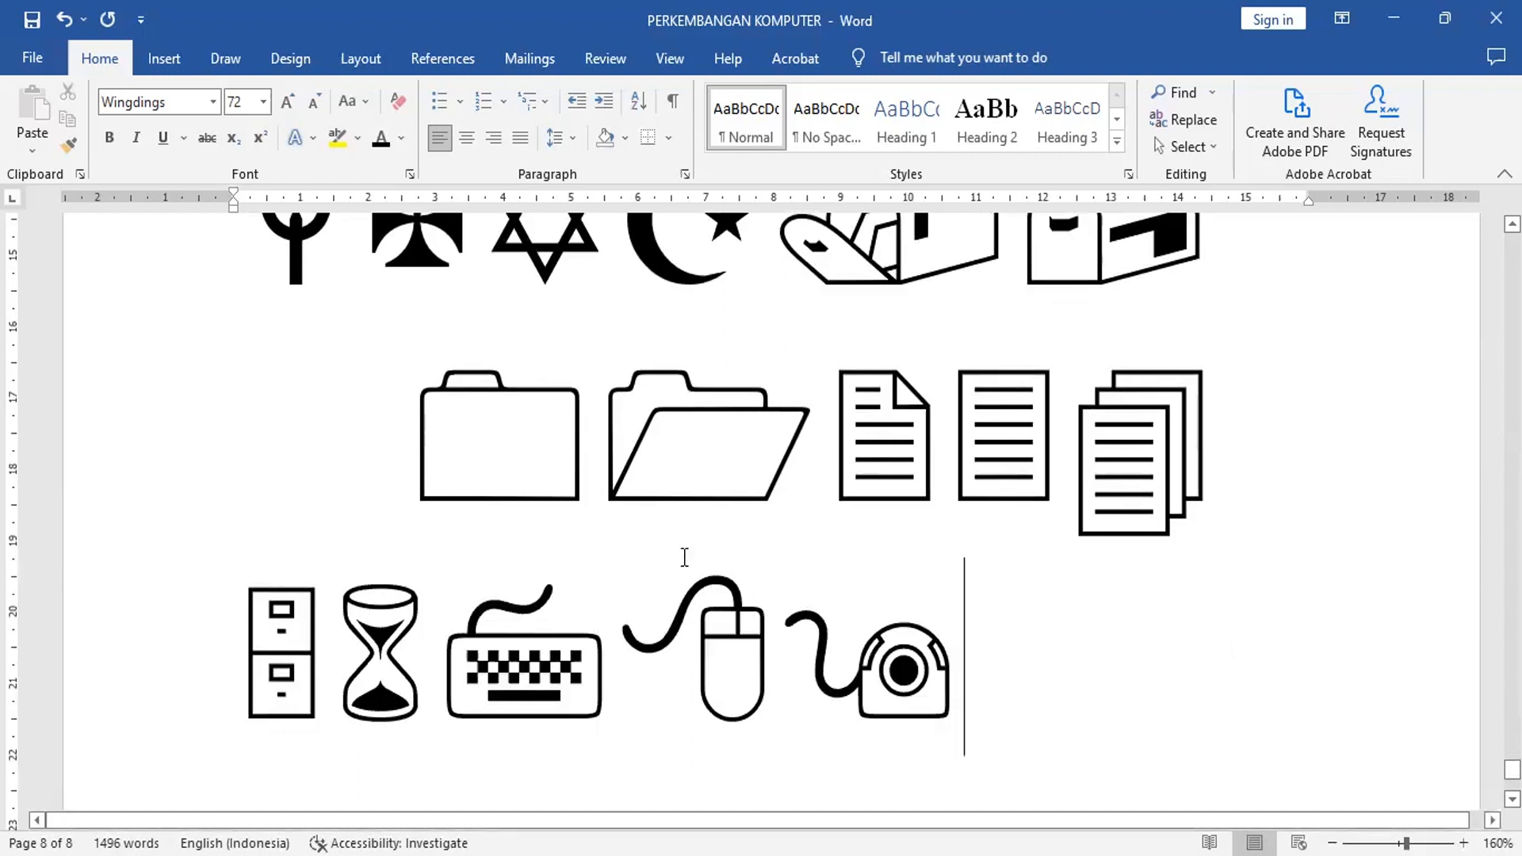
Change the font of the whole Wingdings symbol paragraph to Adobe Garamond Pro Bold
scroll(683, 555, "up", 5)
scroll(686, 557, "up", 5)
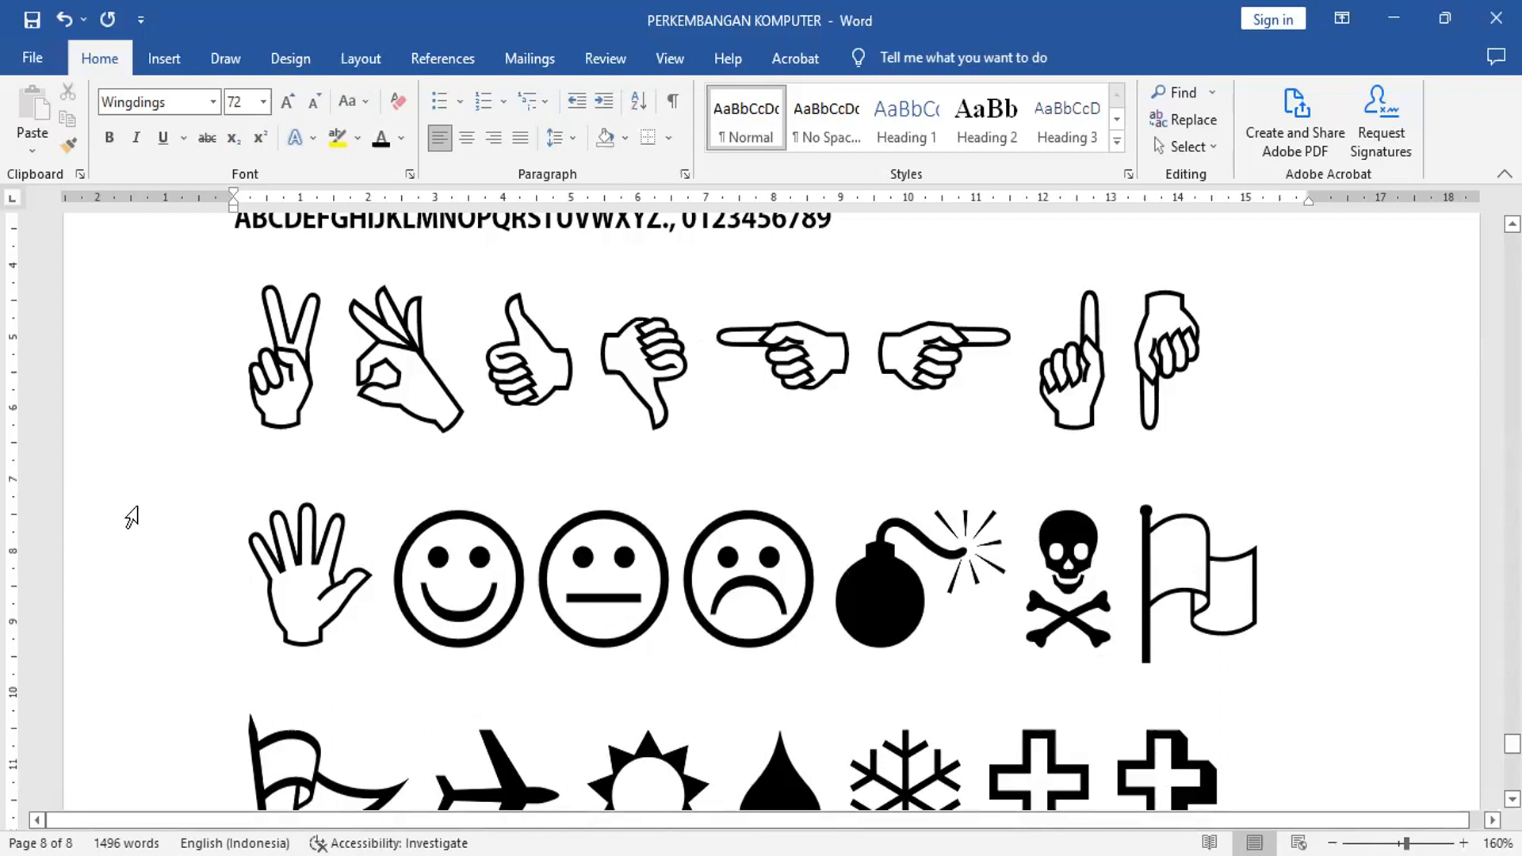
double_click(109, 533)
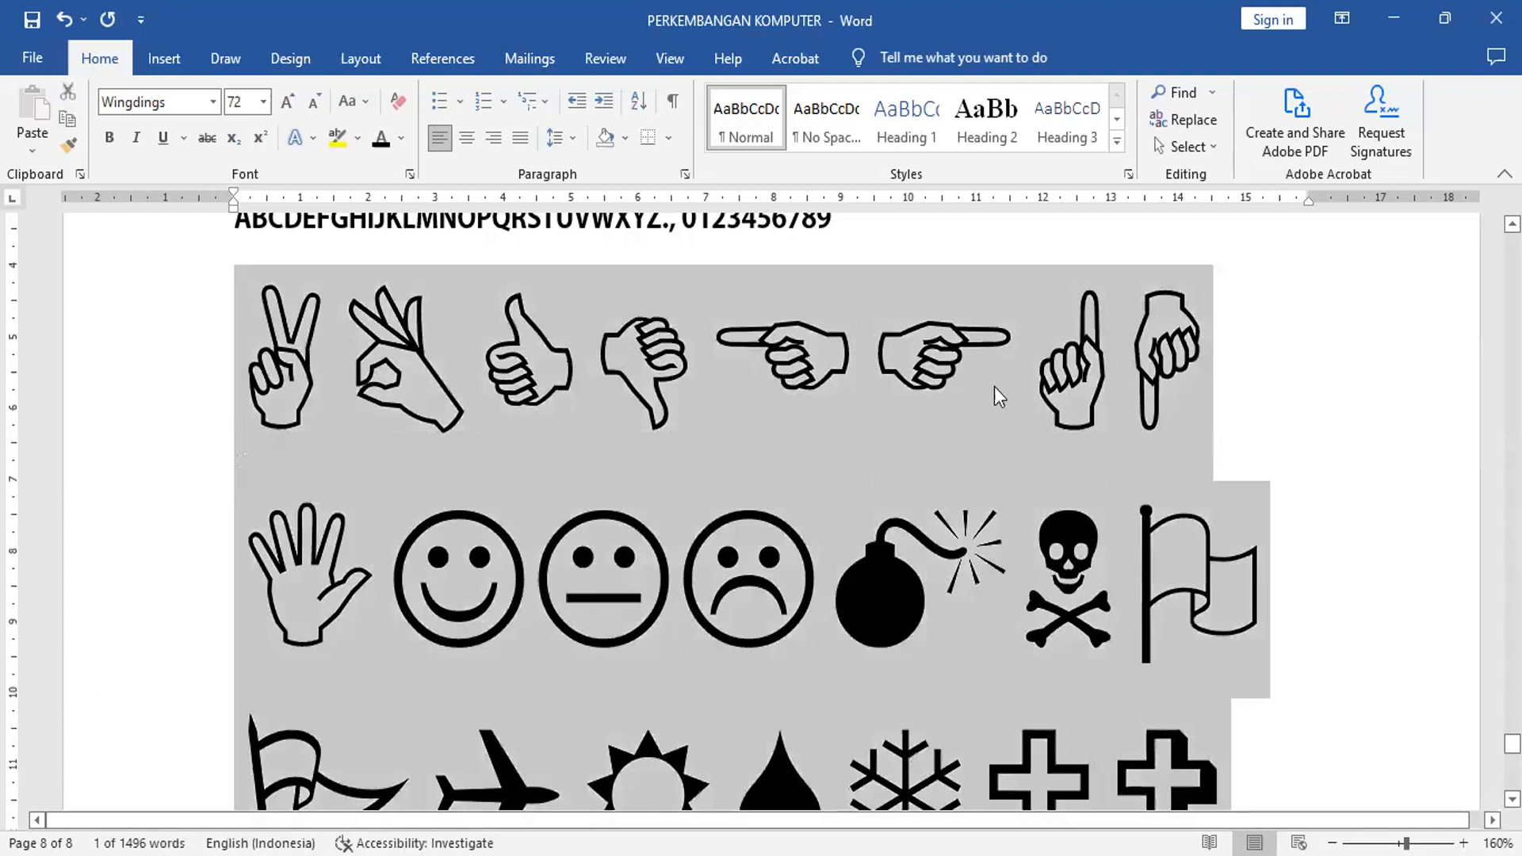
left_click(212, 102)
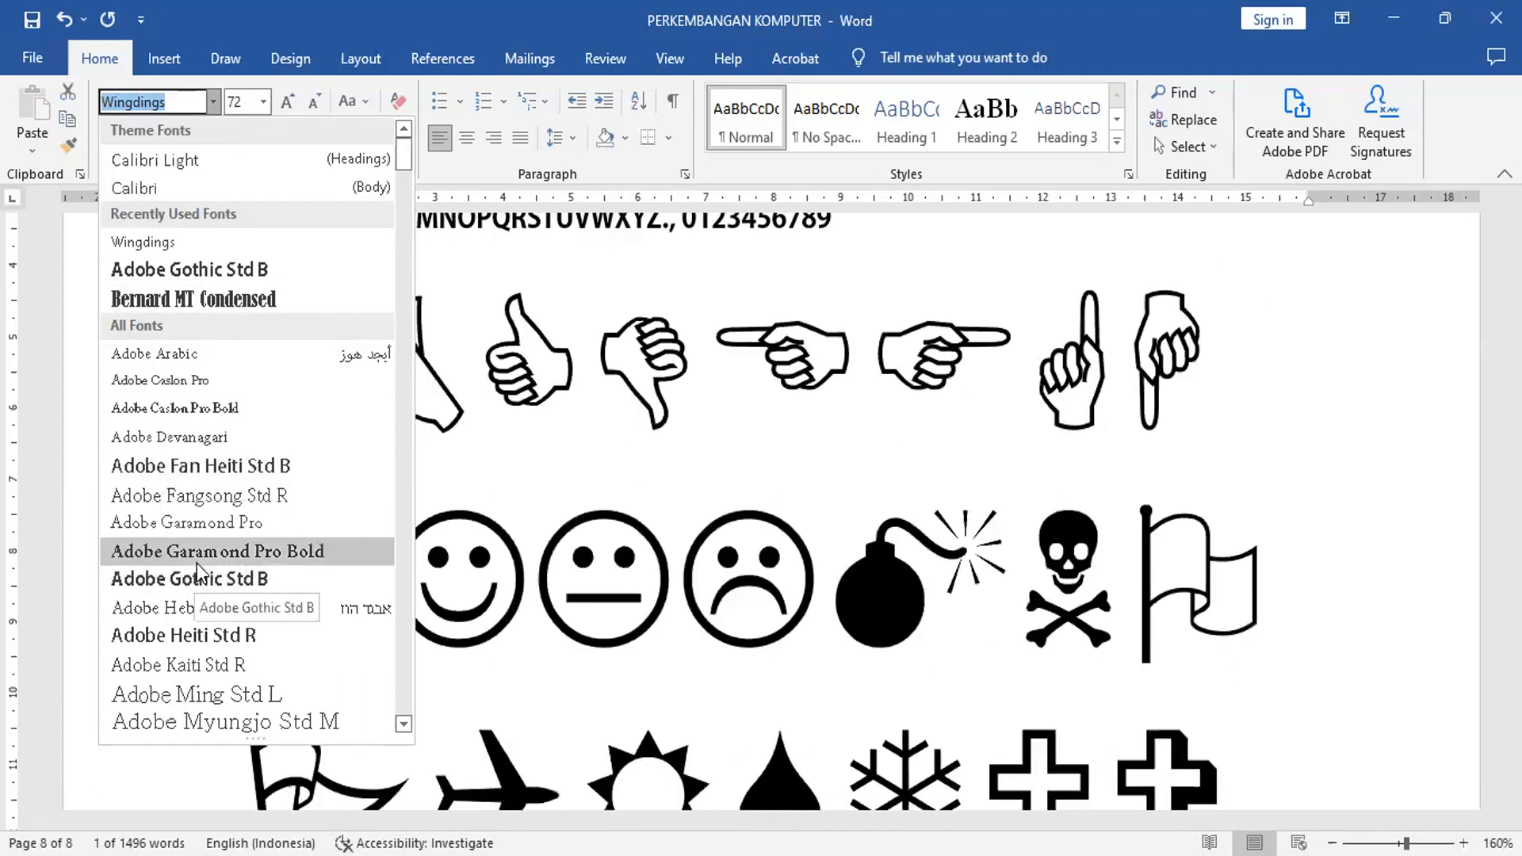
left_click(246, 551)
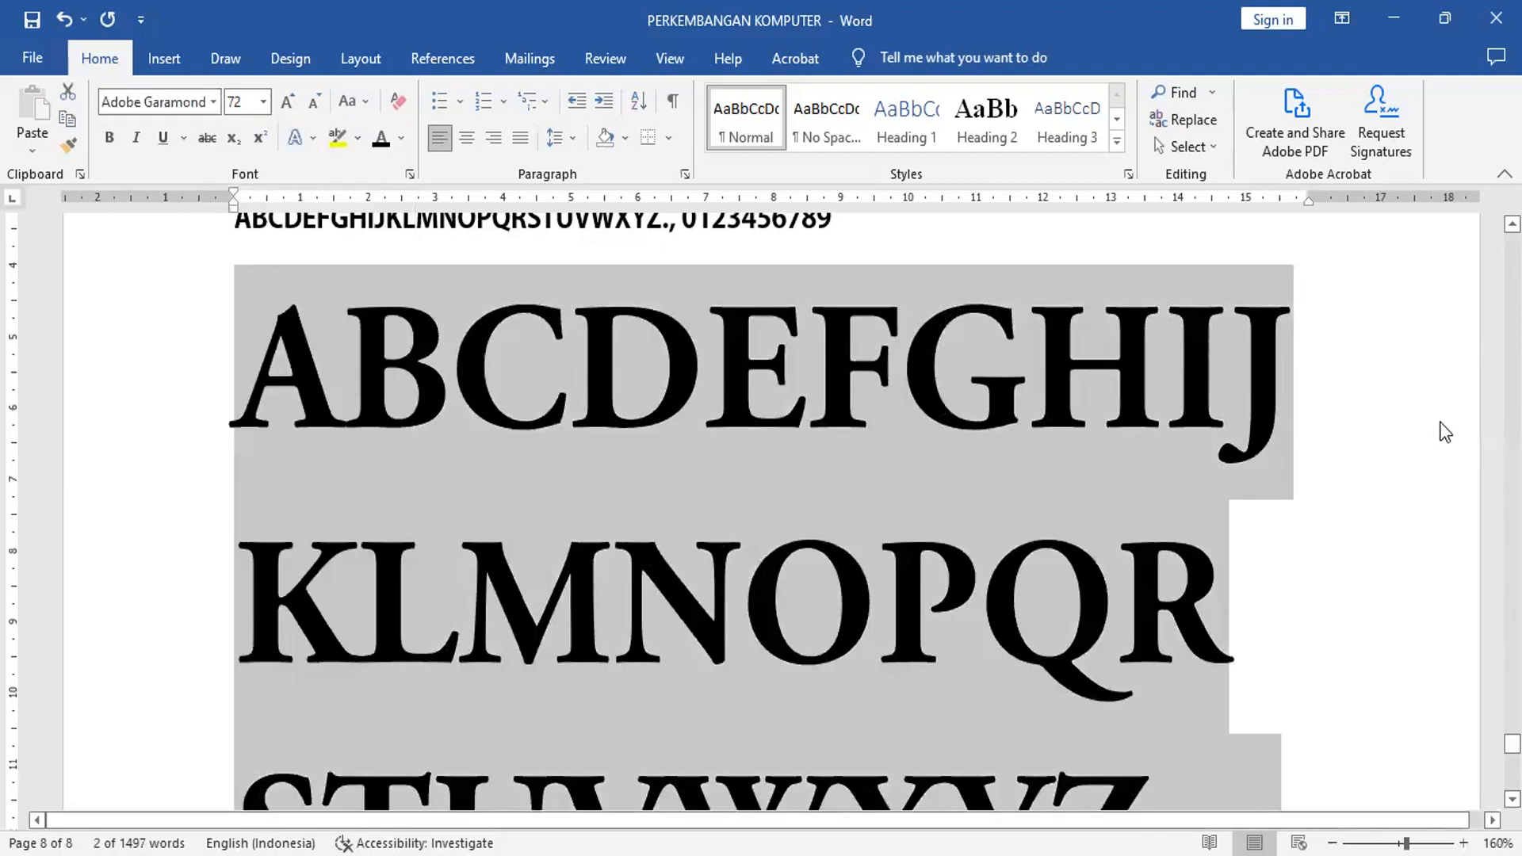